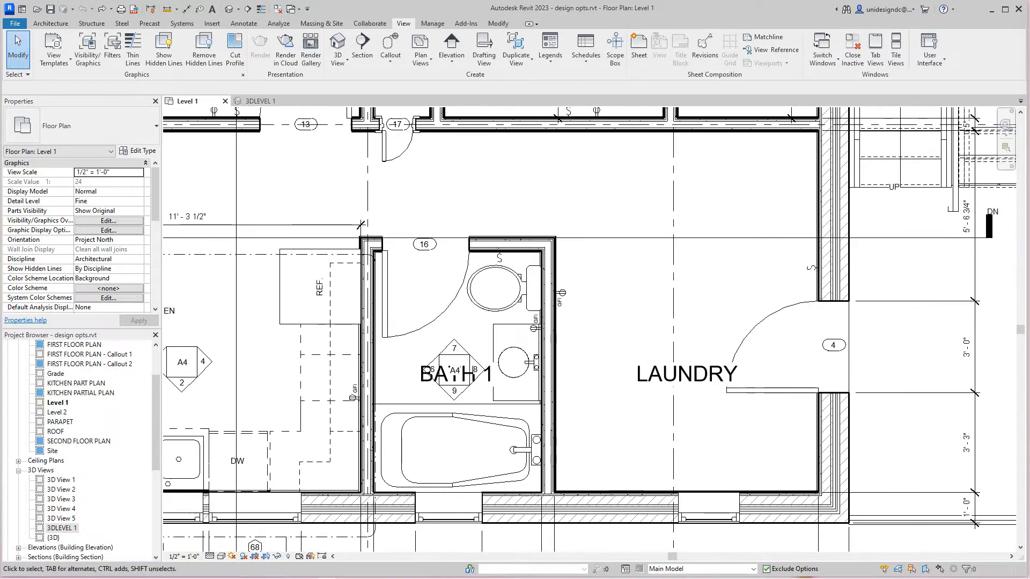
# - Activate Option 2 to examine its kitchen layout in the laundry area, and return to the Main Model
pyautogui.moveTo(537, 329); pyautogui.dragTo(614, 330, button='middle')
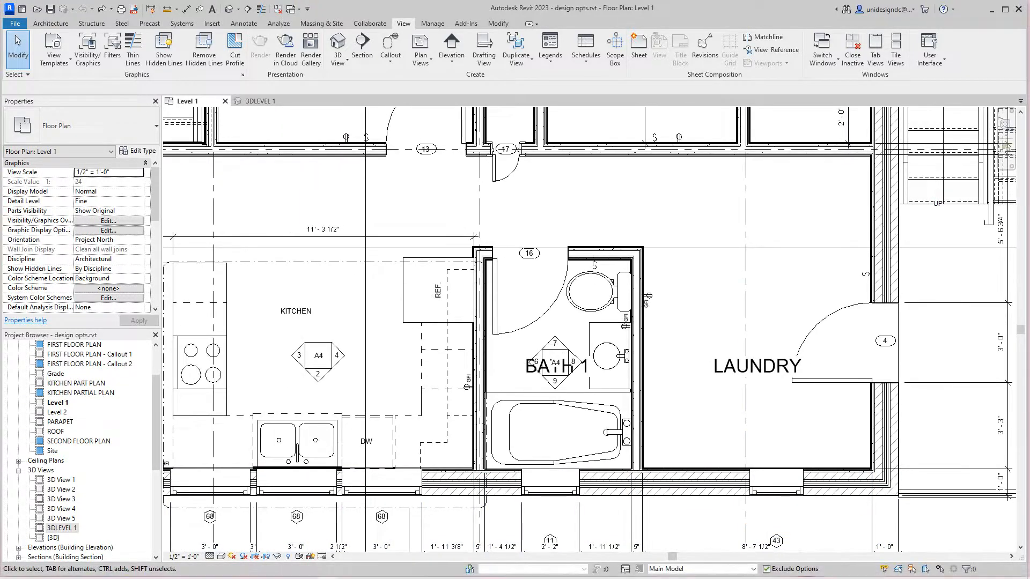
pyautogui.click(753, 569)
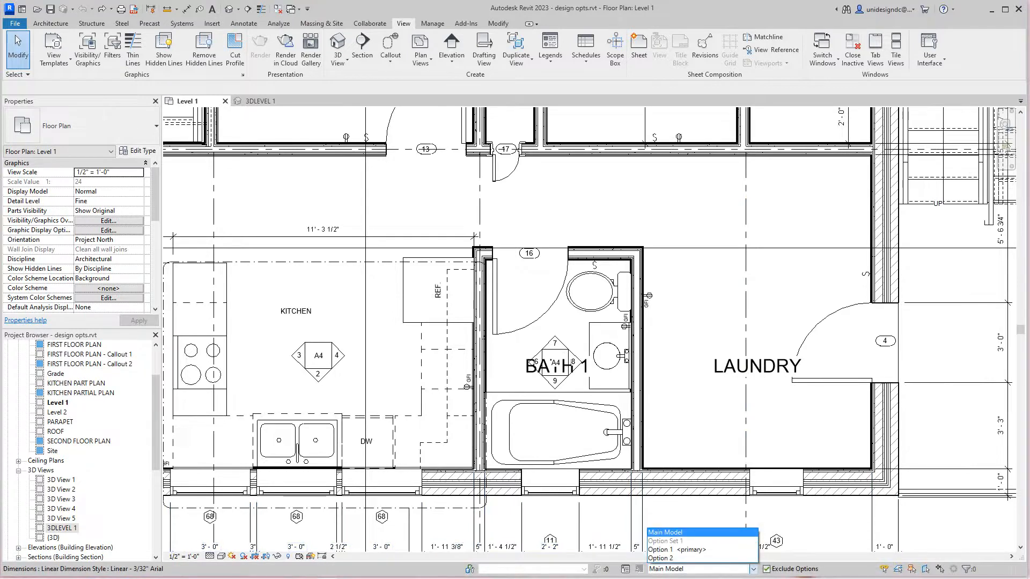
pyautogui.click(671, 559)
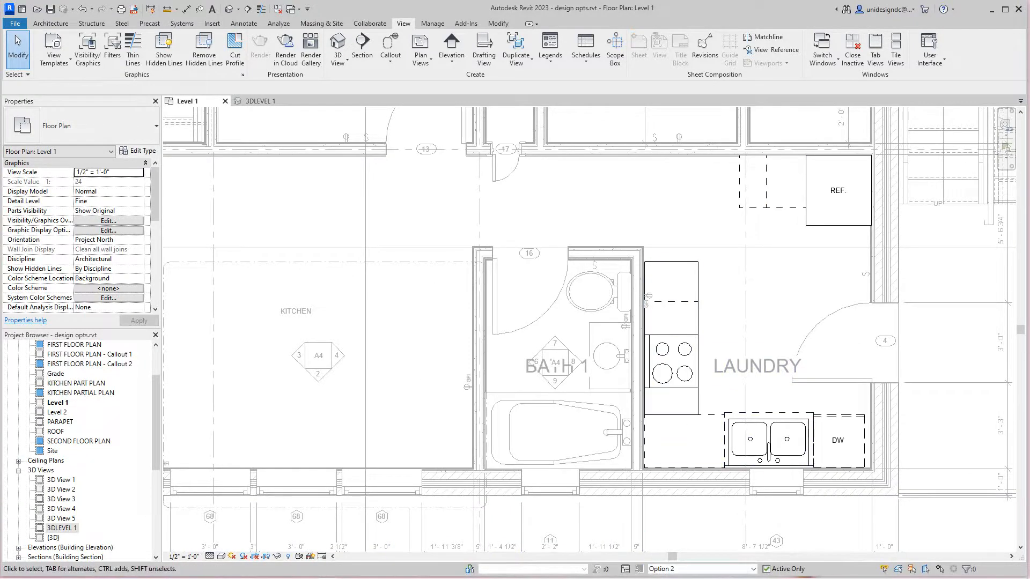
pyautogui.scroll(-2, 410, 348)
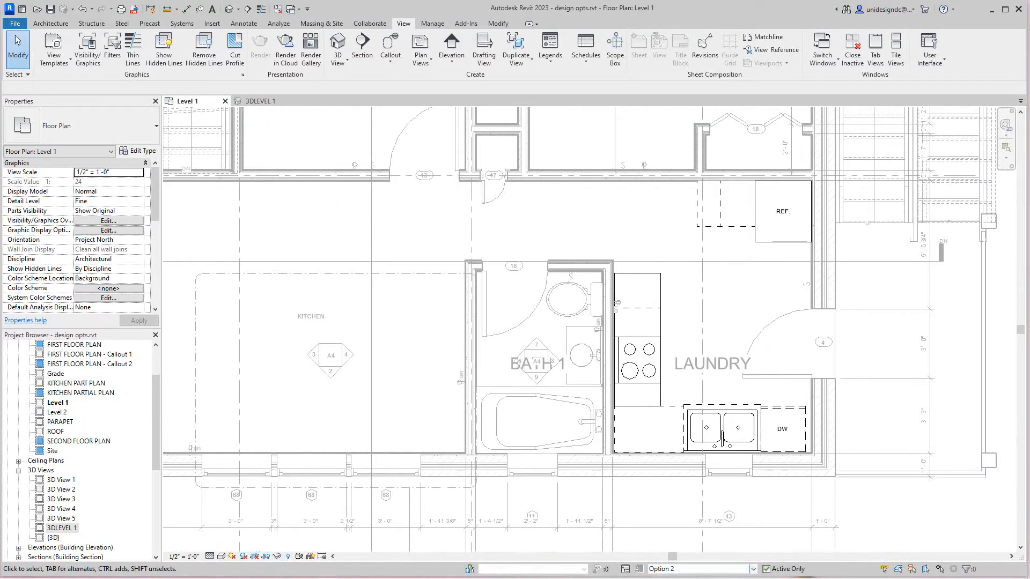
pyautogui.click(697, 569)
pyautogui.click(671, 559)
pyautogui.scroll(-4, 613, 303)
pyautogui.scroll(2, 612, 303)
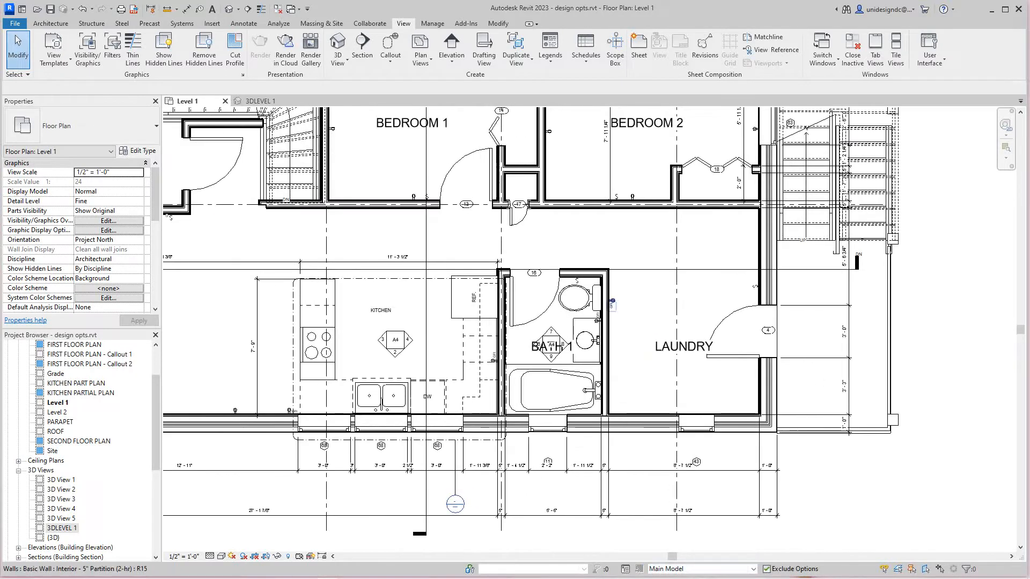
pyautogui.scroll(-1, 613, 302)
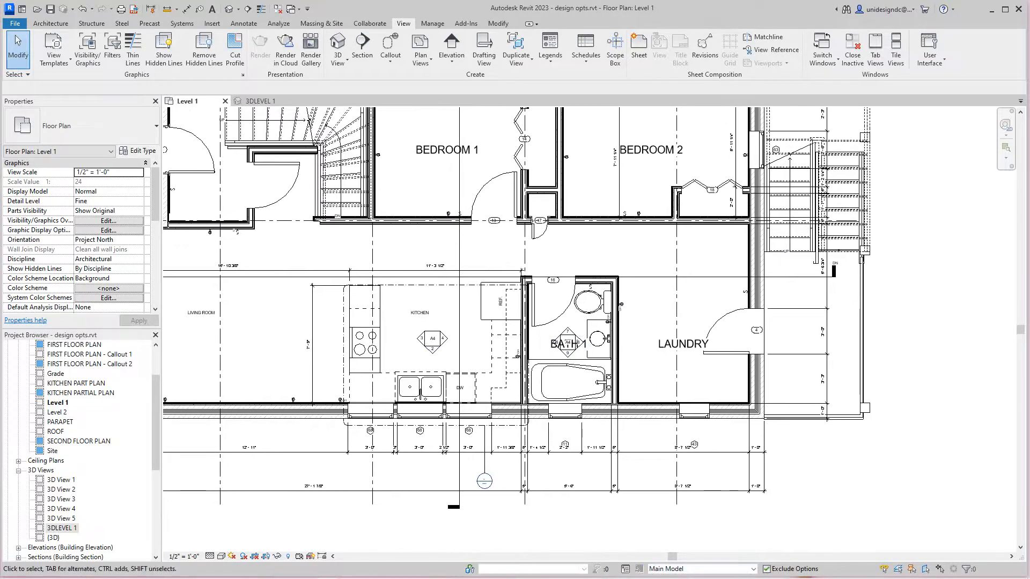
pyautogui.scroll(-3, 504, 301)
pyautogui.scroll(4, 464, 322)
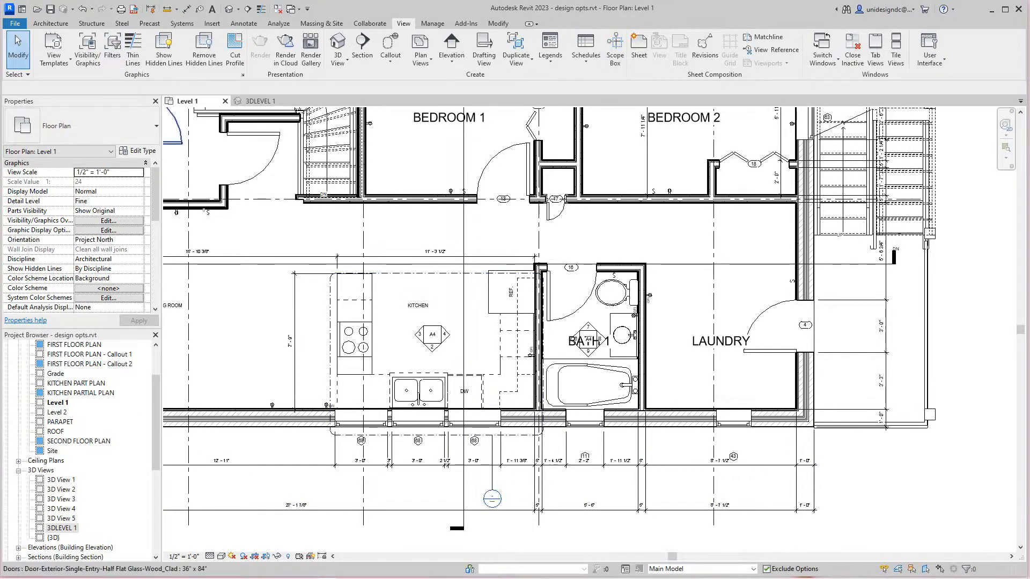
# - Place a 24"x18" Sink - Utility plumbing fixture in the lower-left corner of the laundry room, beside the Bath 1 wall
pyautogui.click(211, 23)
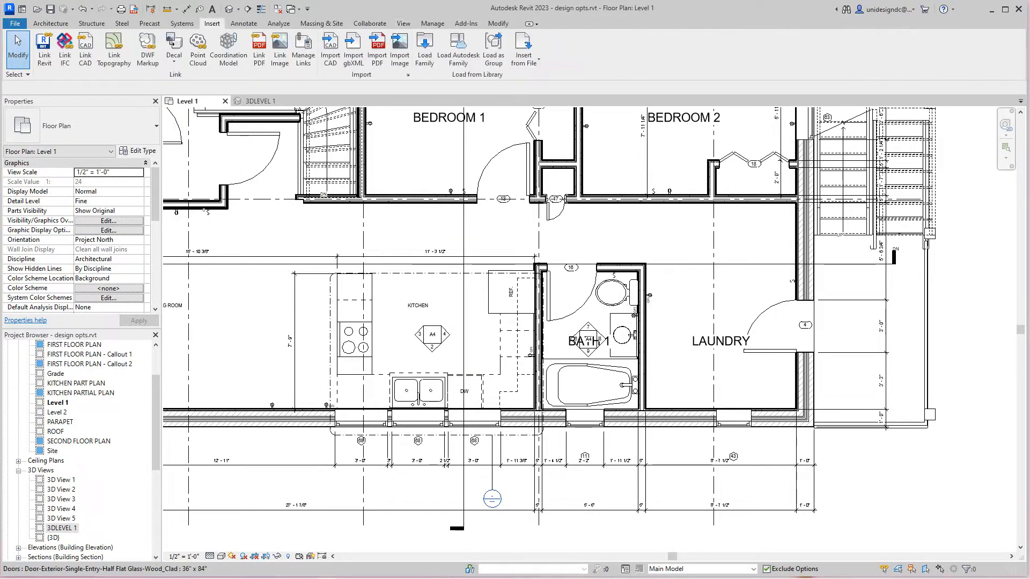
pyautogui.click(182, 23)
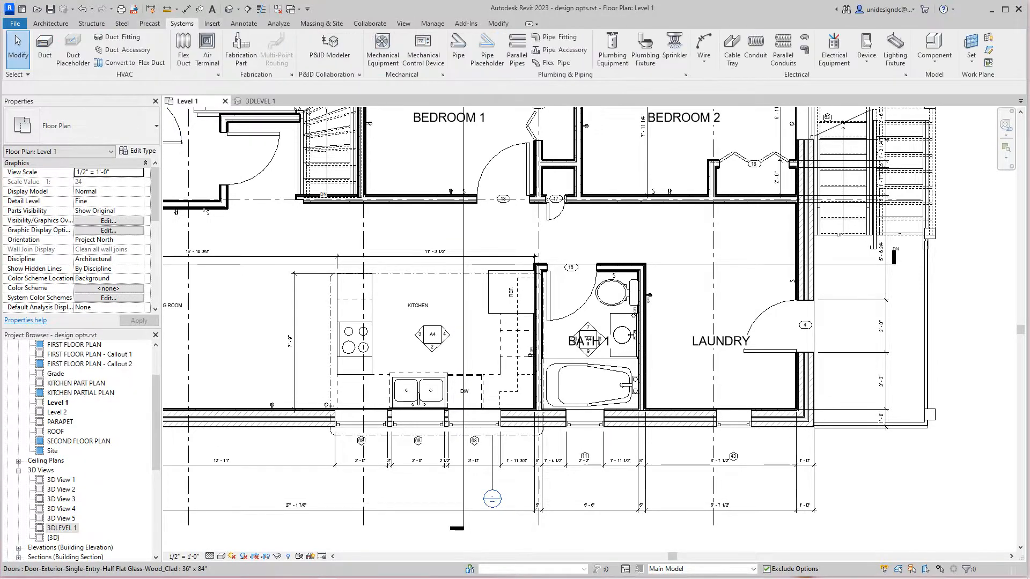
pyautogui.click(645, 48)
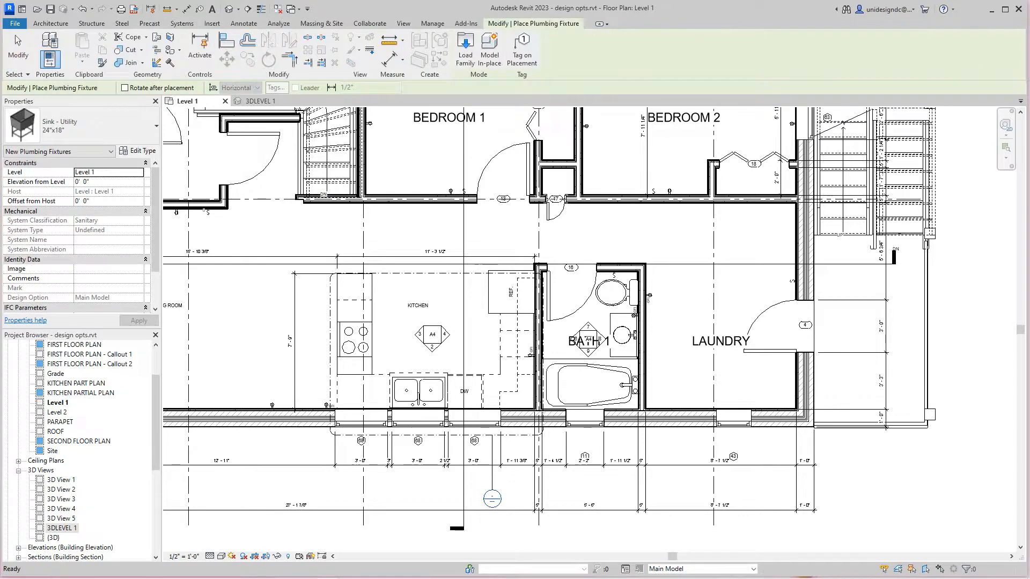
pyautogui.scroll(3, 665, 301)
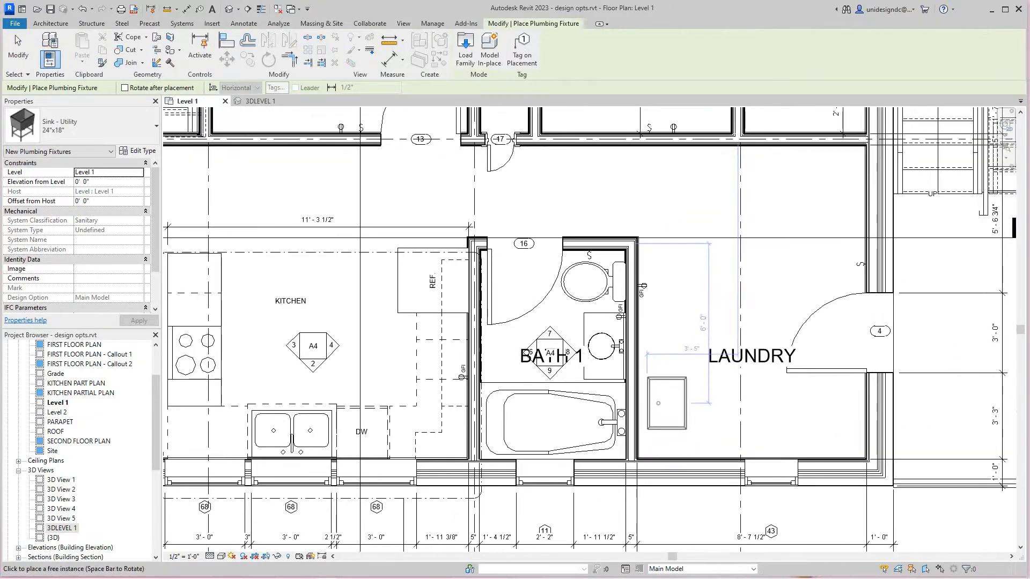
pyautogui.scroll(1, 651, 384)
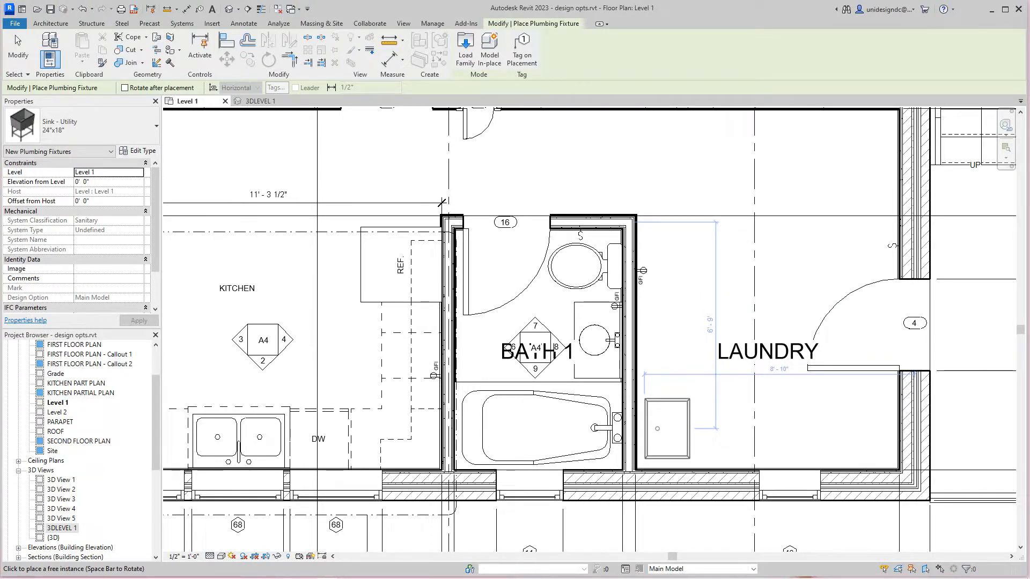
pyautogui.click(667, 432)
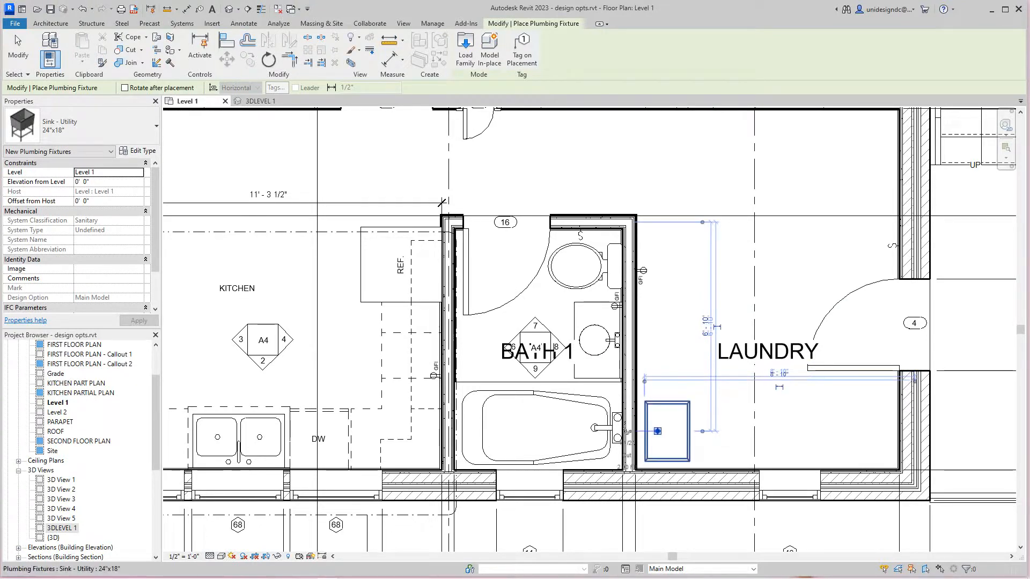
pyautogui.press('Escape')
pyautogui.press('Escape')
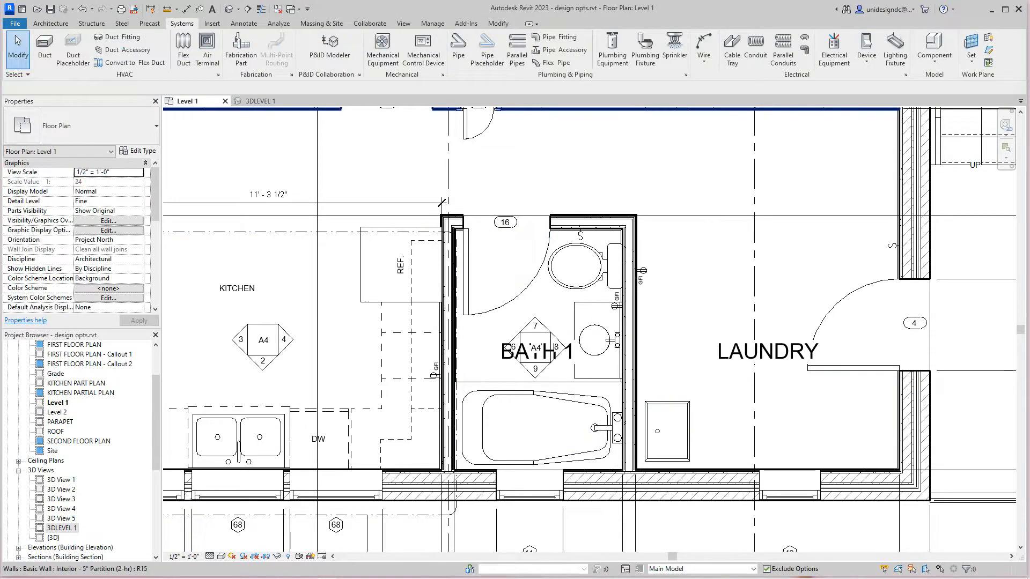
# - Place a 40 Gallon Water Heater immediately right of the utility sink, rotated to face away from the Bath 1 wall
pyautogui.click(646, 48)
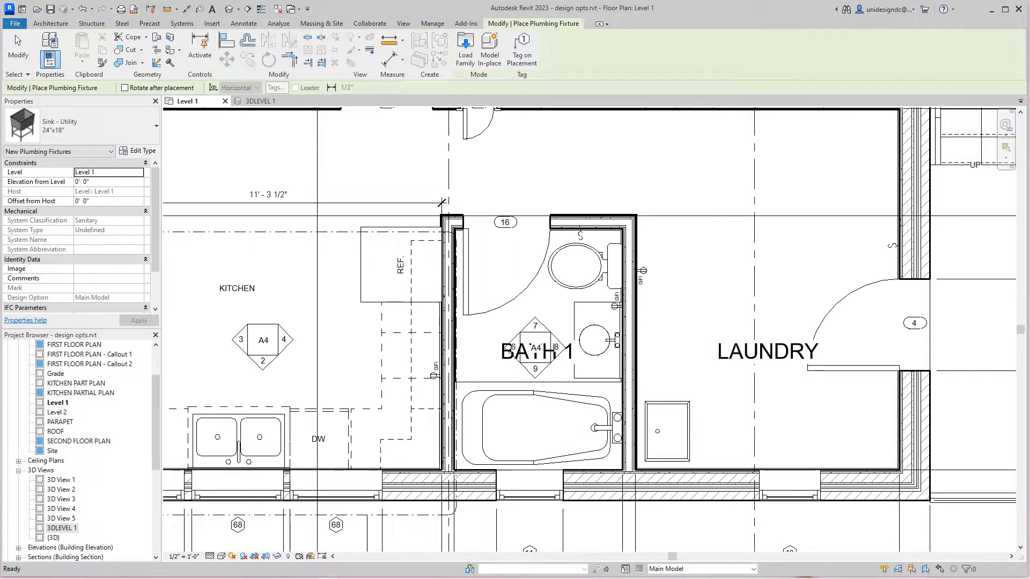
pyautogui.click(182, 23)
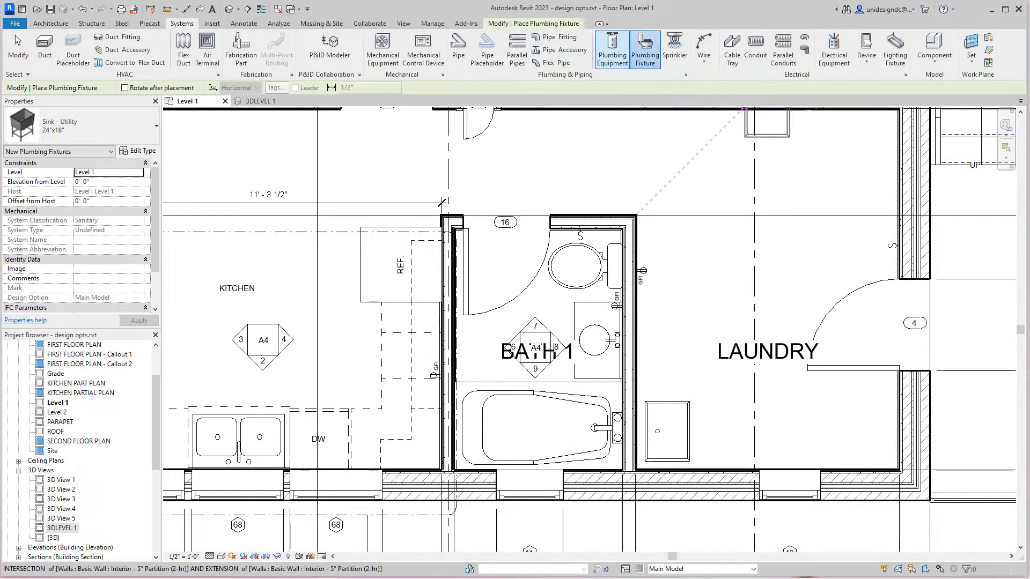
pyautogui.click(612, 48)
pyautogui.scroll(2, 668, 254)
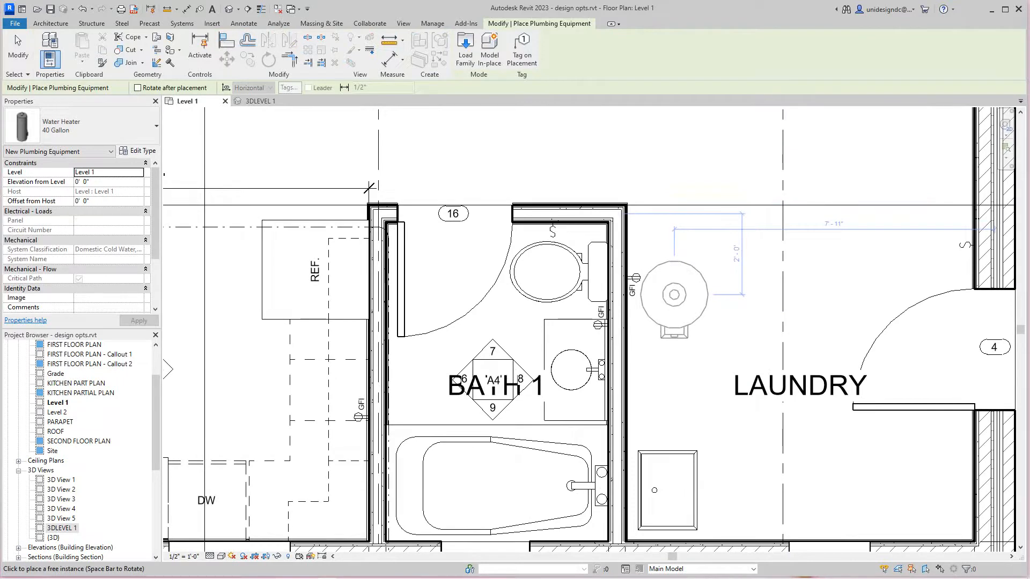
pyautogui.press('space')
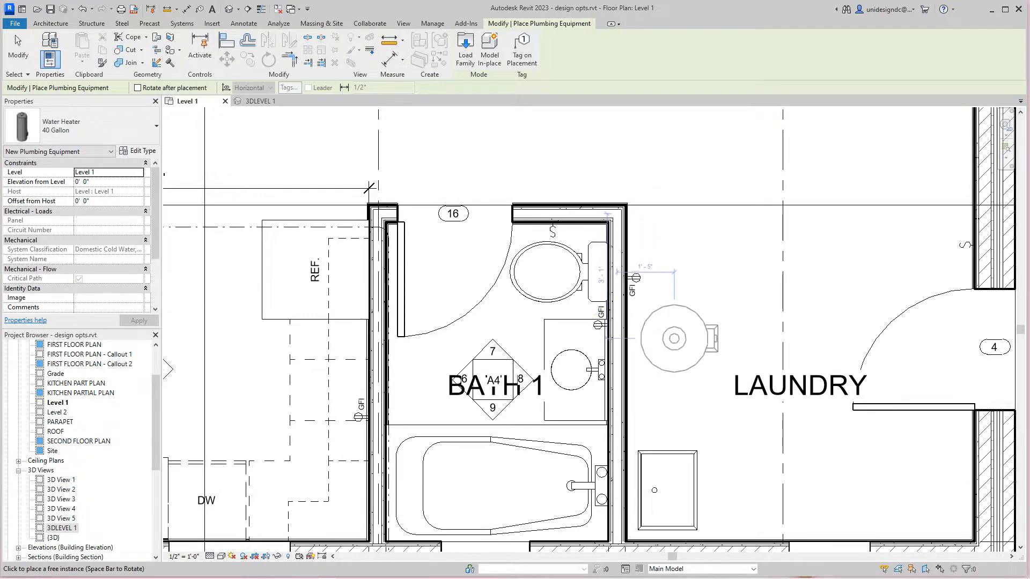
pyautogui.scroll(-1, 671, 316)
pyautogui.moveTo(668, 324); pyautogui.dragTo(657, 262, button='middle')
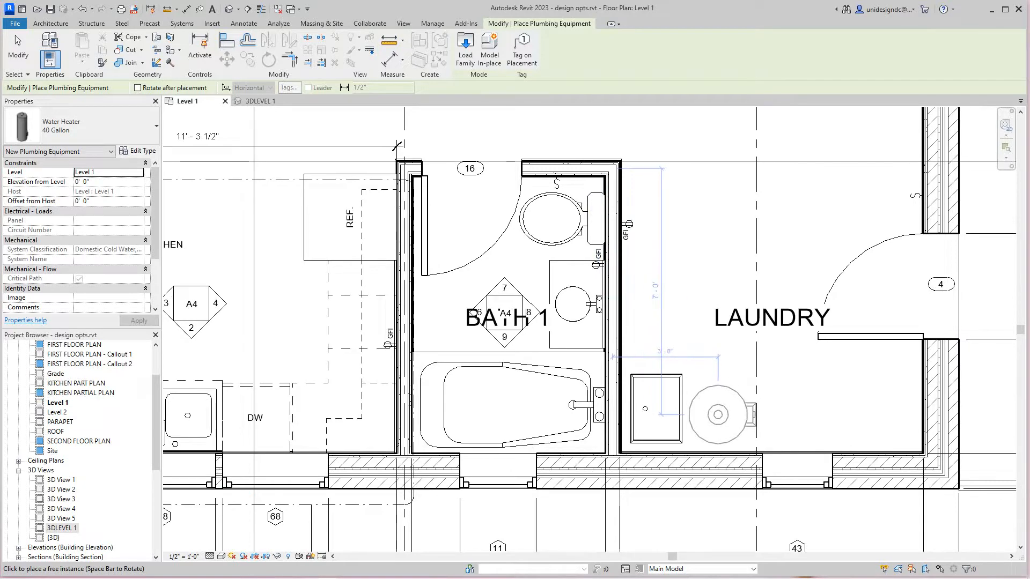
pyautogui.click(717, 414)
pyautogui.press('Escape')
pyautogui.press('Escape')
# - Move the water heater into the laundry's lower-left corner and the utility sink just above it along the Bath 1 wall
pyautogui.moveTo(645, 409); pyautogui.dragTo(637, 279)
pyautogui.moveTo(718, 415); pyautogui.dragTo(653, 419)
pyautogui.press('Escape')
pyautogui.scroll(1, 655, 277)
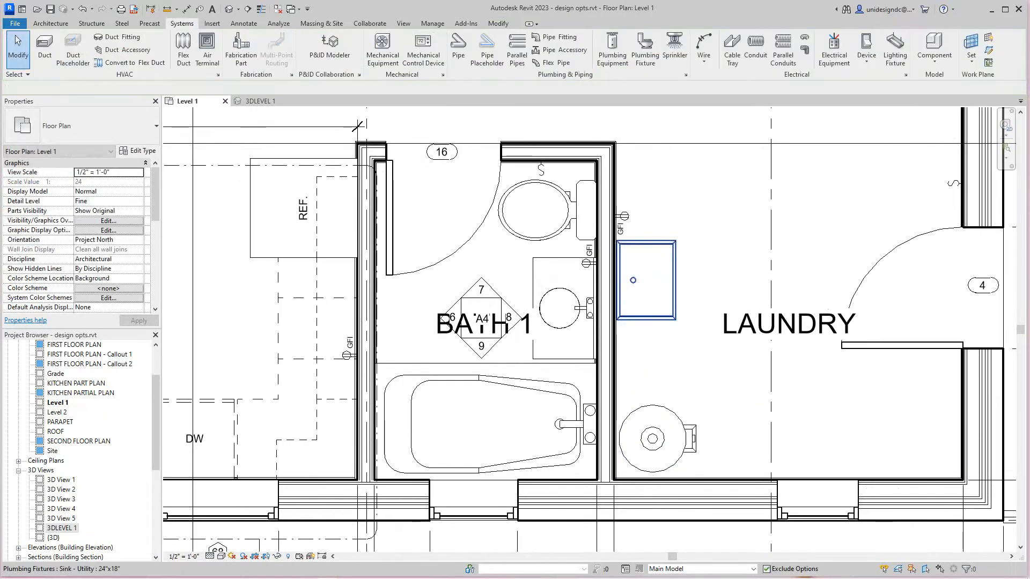
pyautogui.moveTo(643, 280); pyautogui.dragTo(639, 351)
pyautogui.press('Escape')
pyautogui.scroll(-2, 674, 242)
pyautogui.scroll(3, 673, 285)
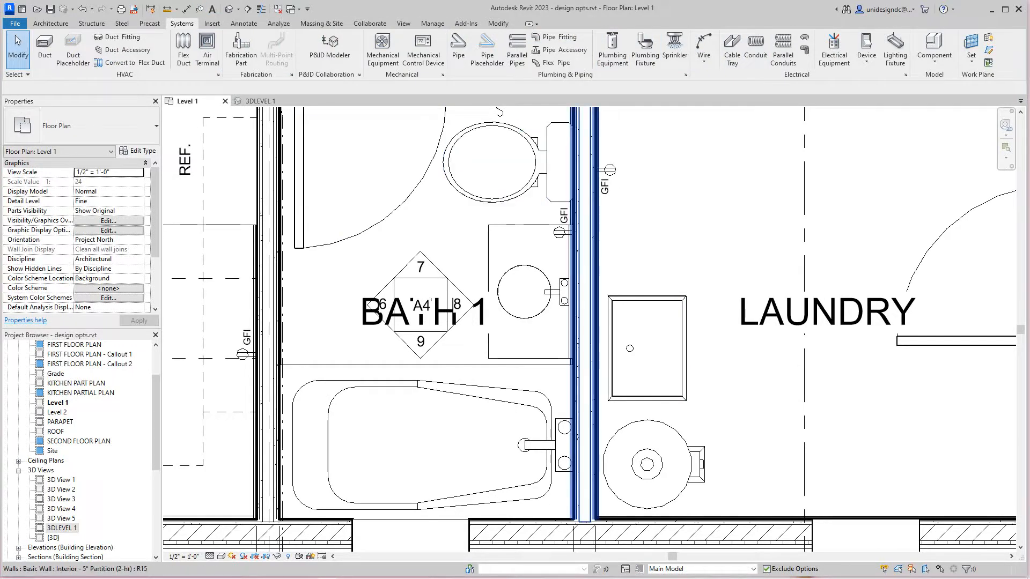
# - Place a Stacked Washer and Dryer, type 26"x25" - Private, against the Bath 1 wall above the utility sink
pyautogui.click(645, 48)
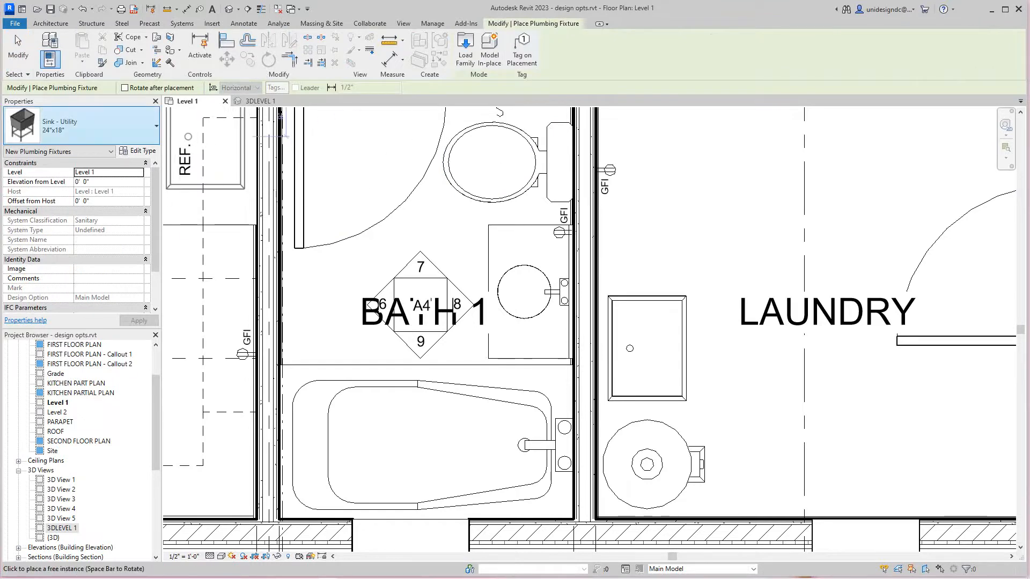
pyautogui.click(96, 126)
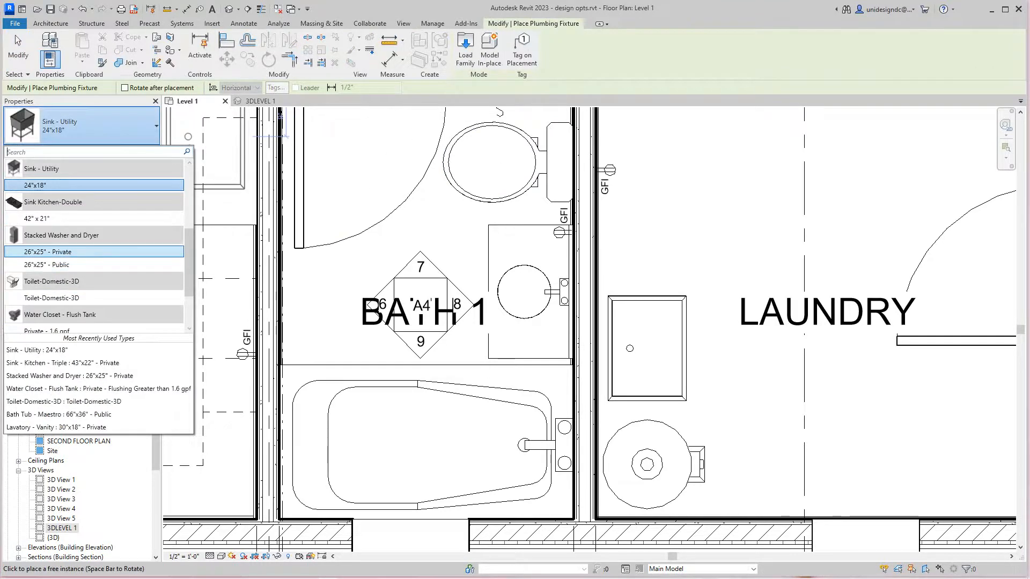
pyautogui.click(94, 251)
pyautogui.scroll(-2, 627, 250)
pyautogui.moveTo(628, 250); pyautogui.dragTo(623, 340, button='middle')
pyautogui.scroll(3, 625, 308)
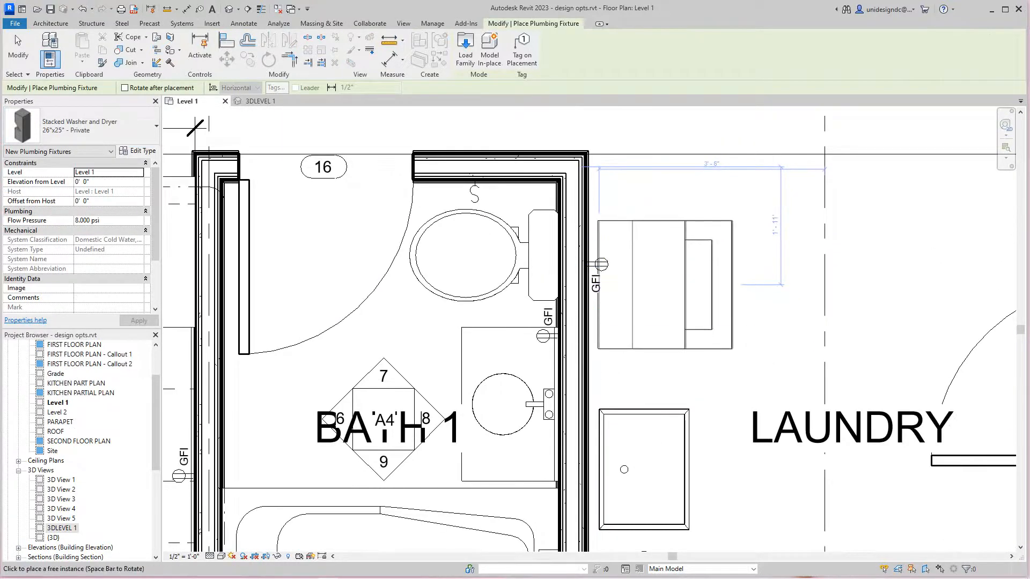
pyautogui.click(665, 285)
pyautogui.press('Escape')
pyautogui.press('Escape')
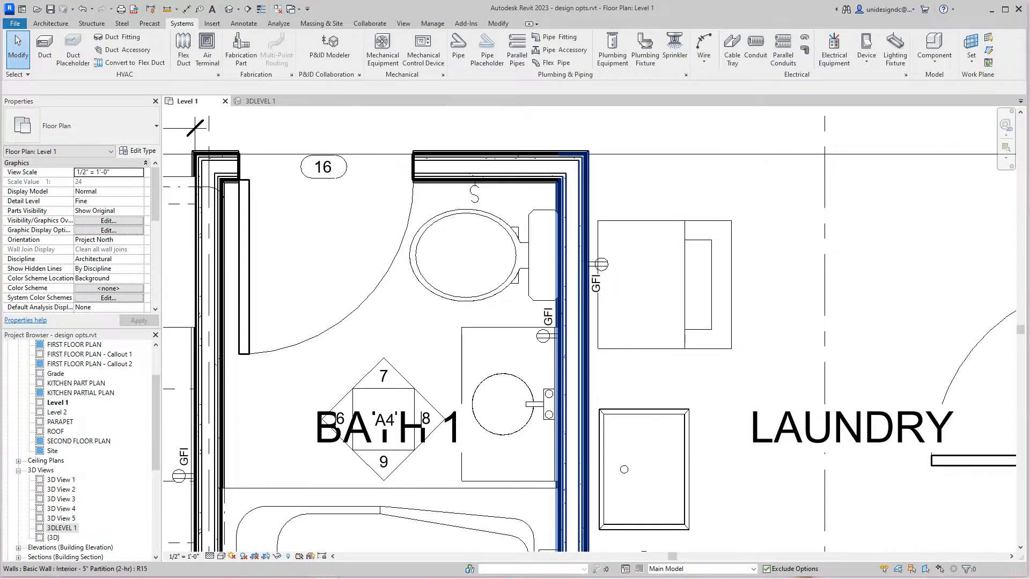
pyautogui.click(570, 349)
pyautogui.press('Escape')
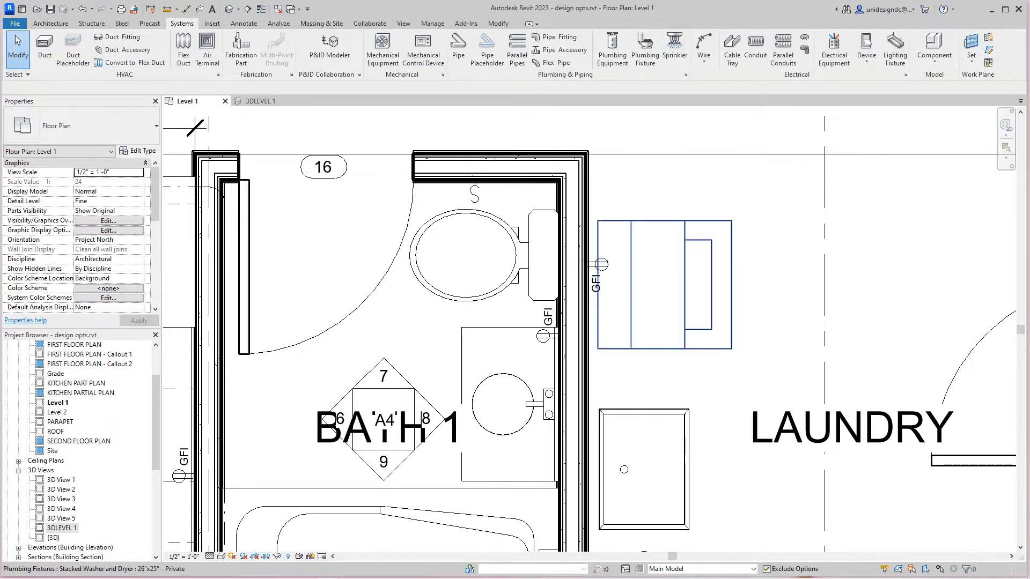
# - Add the laundry's water heater, utility sink and stacked washer and dryer to Option 1 of Option Set 1, excluding Option 2
pyautogui.scroll(-6, 753, 363)
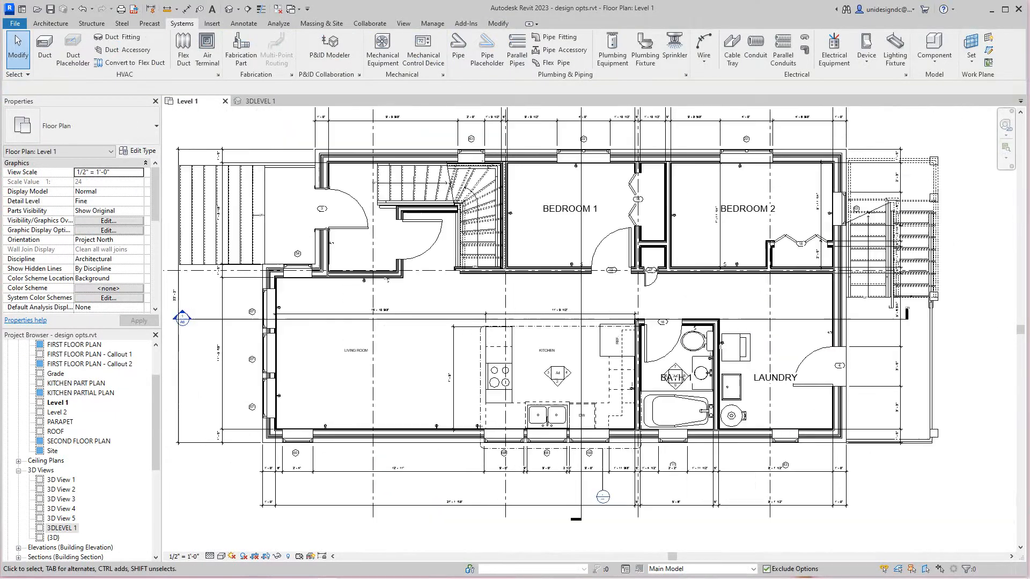
pyautogui.scroll(4, 802, 467)
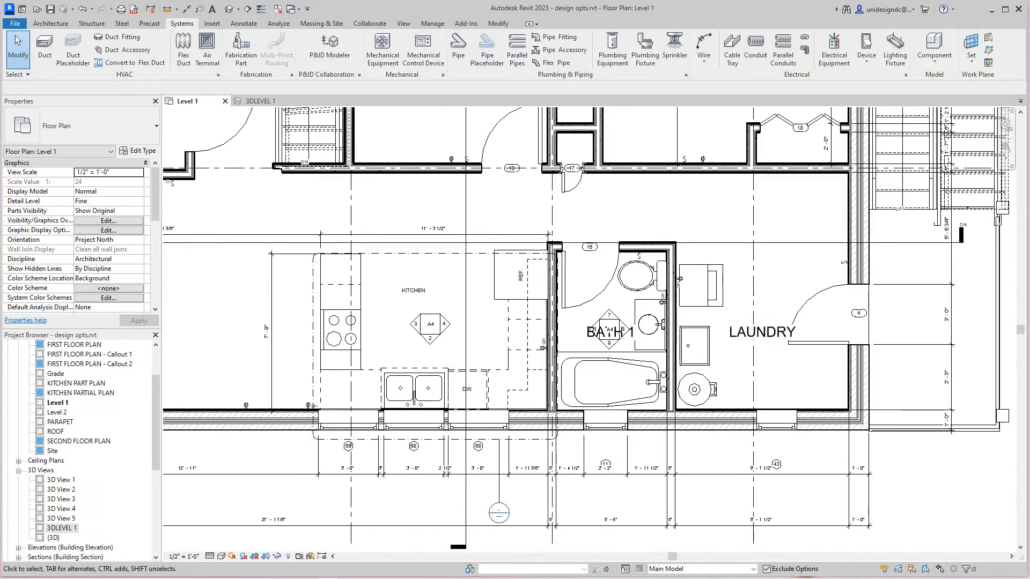
pyautogui.scroll(-2, 709, 320)
pyautogui.scroll(2, 712, 372)
pyautogui.scroll(-2, 711, 372)
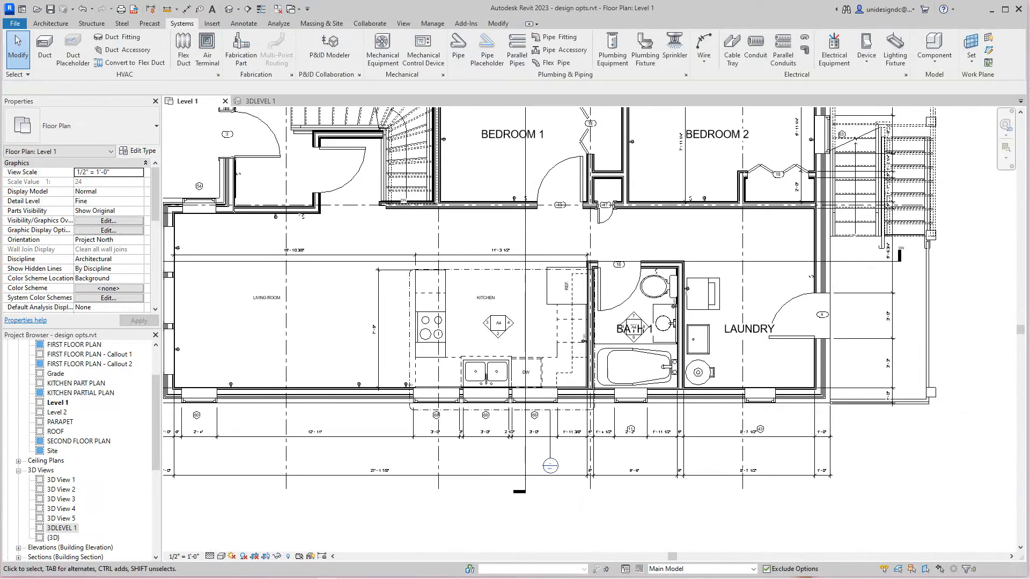
pyautogui.moveTo(698, 373); pyautogui.dragTo(705, 384, button='middle')
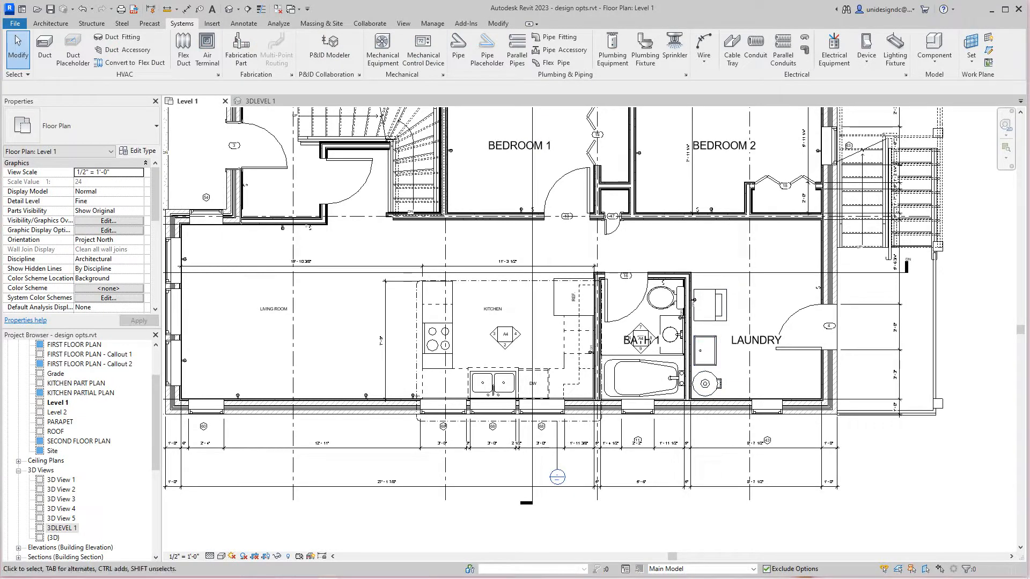
pyautogui.scroll(1, 721, 382)
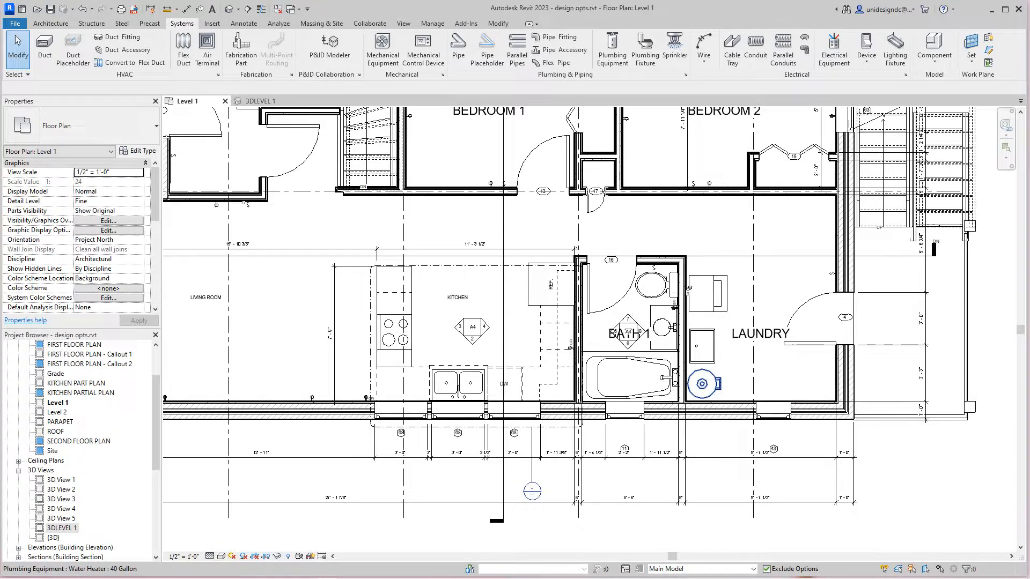
pyautogui.click(709, 384)
pyautogui.keyDown('ctrl'); pyautogui.click(707, 349); pyautogui.keyUp('ctrl')
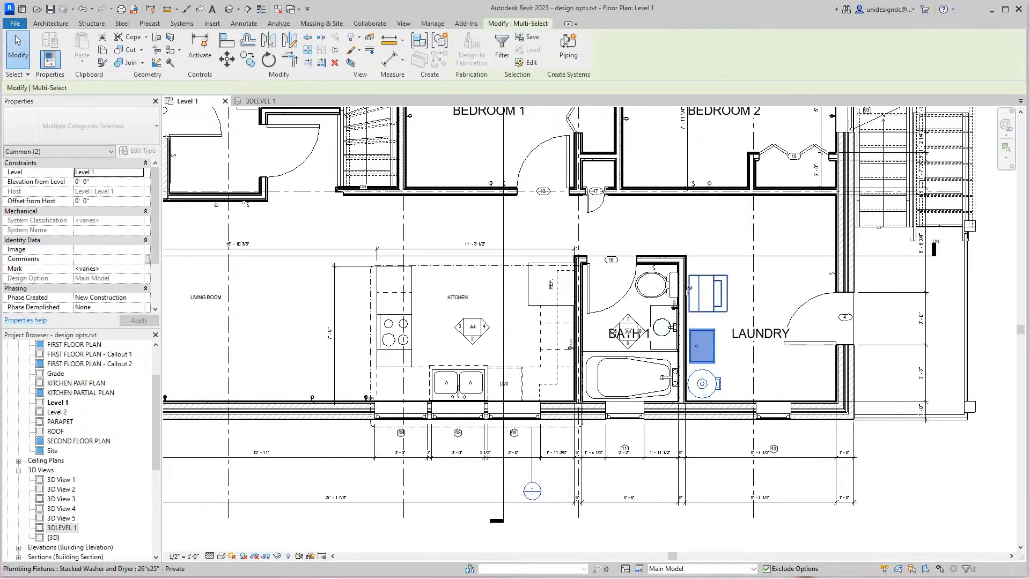
pyautogui.keyDown('ctrl'); pyautogui.click(708, 294); pyautogui.keyUp('ctrl')
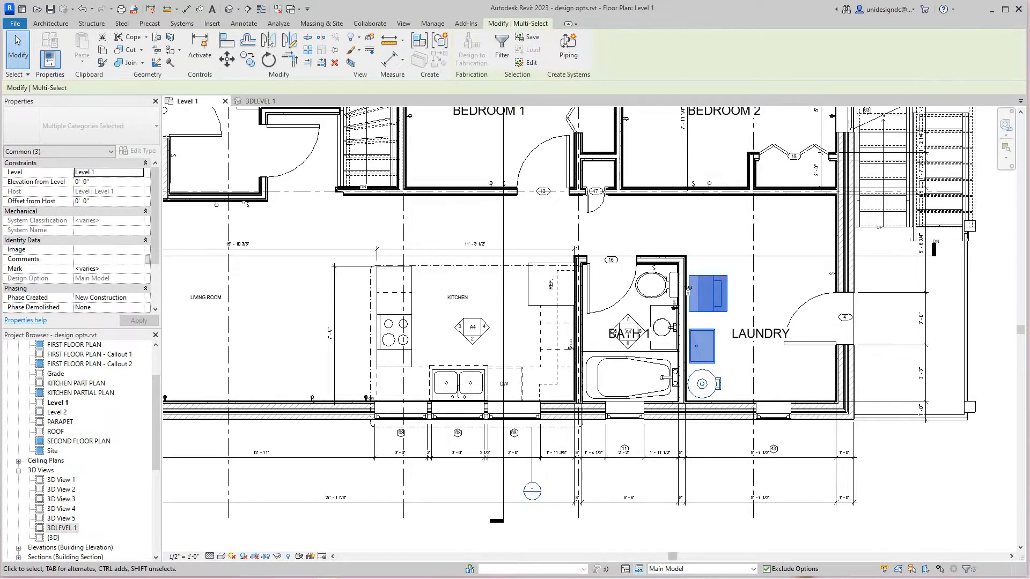
pyautogui.click(639, 569)
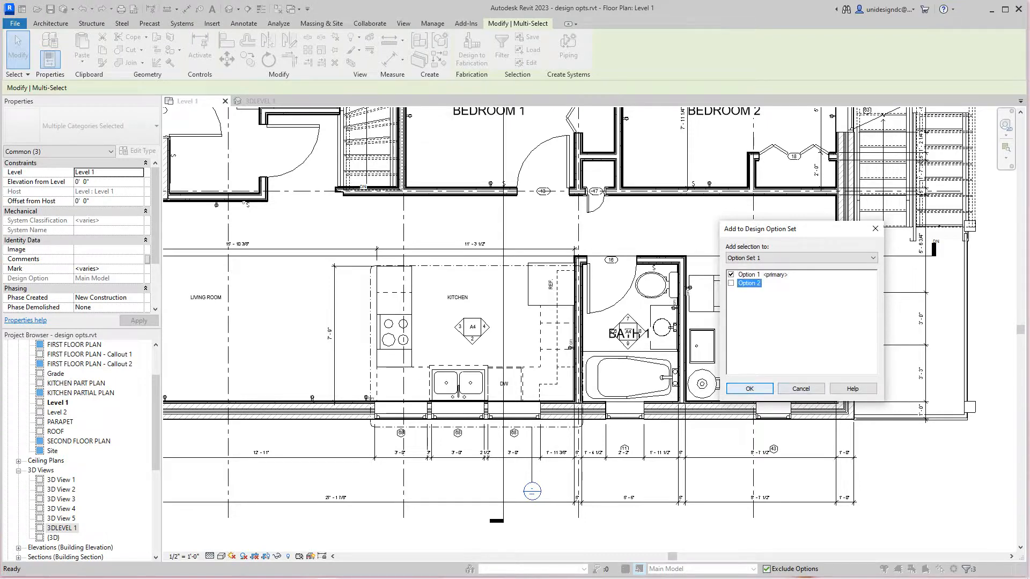
pyautogui.press('Return')
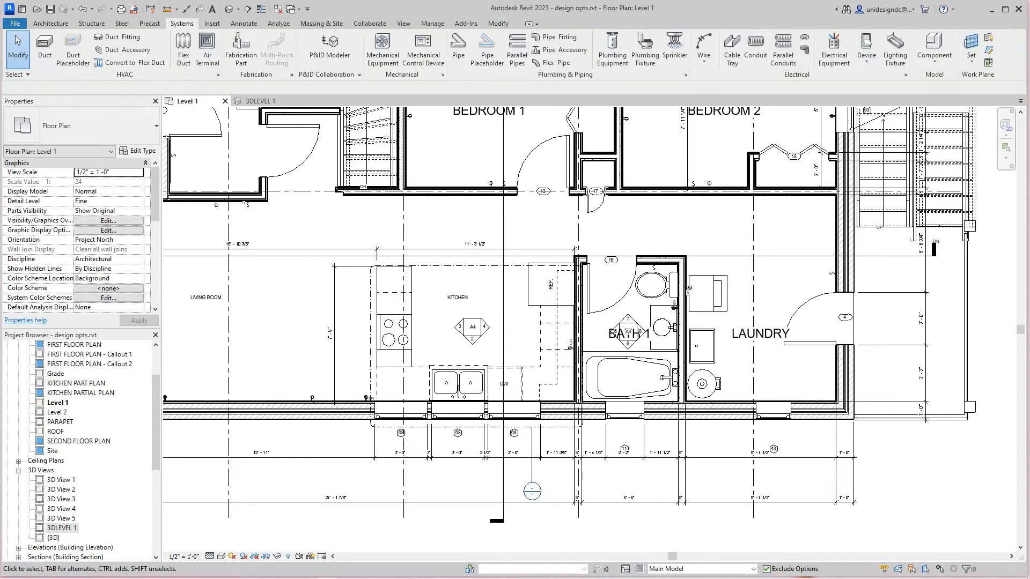
# - Activate Option 1 and Option 2 in turn to compare their kitchen and laundry layouts on the Level 1 plan
pyautogui.scroll(-2, 719, 352)
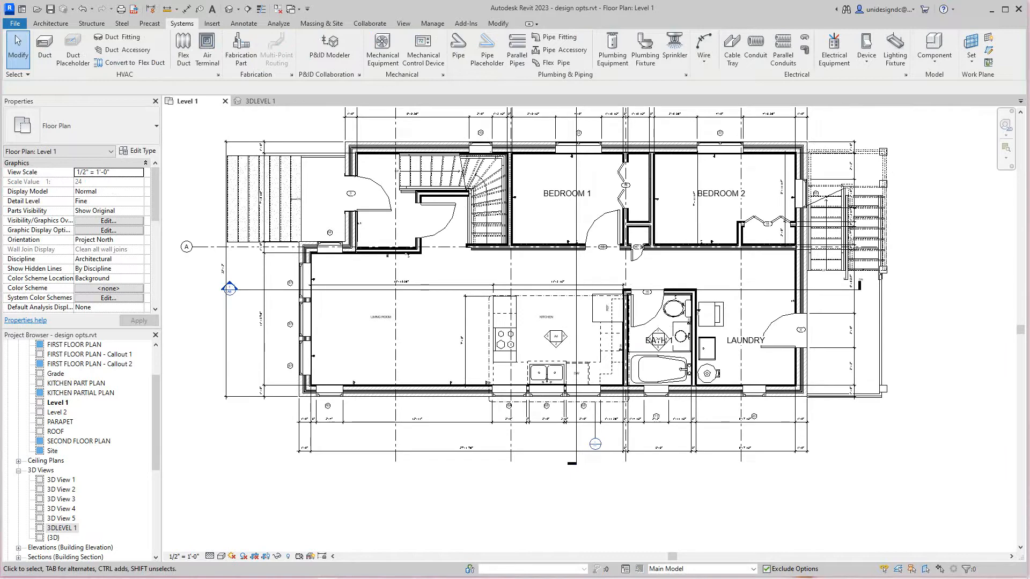
pyautogui.scroll(2, 613, 336)
pyautogui.click(753, 569)
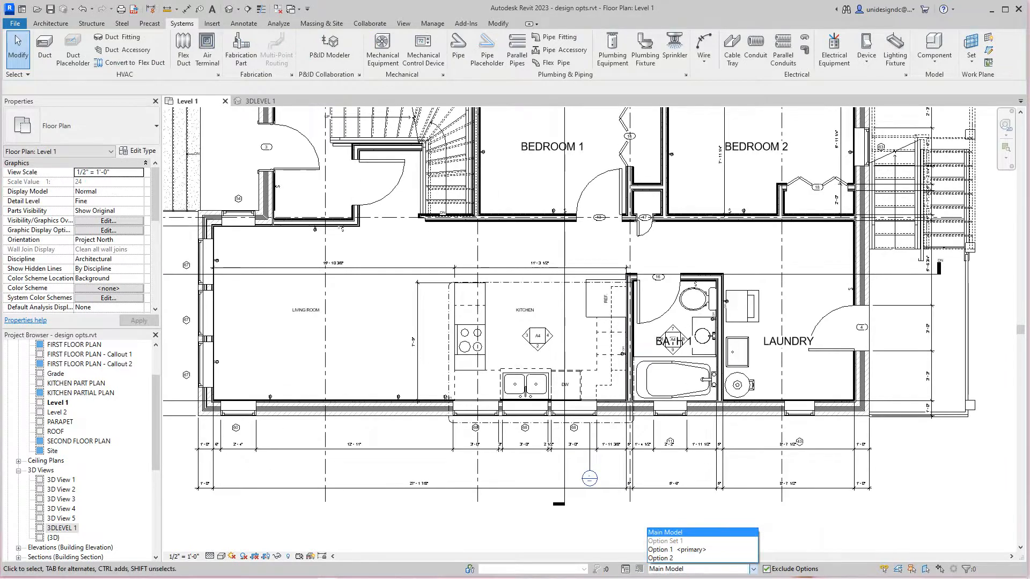
pyautogui.click(676, 550)
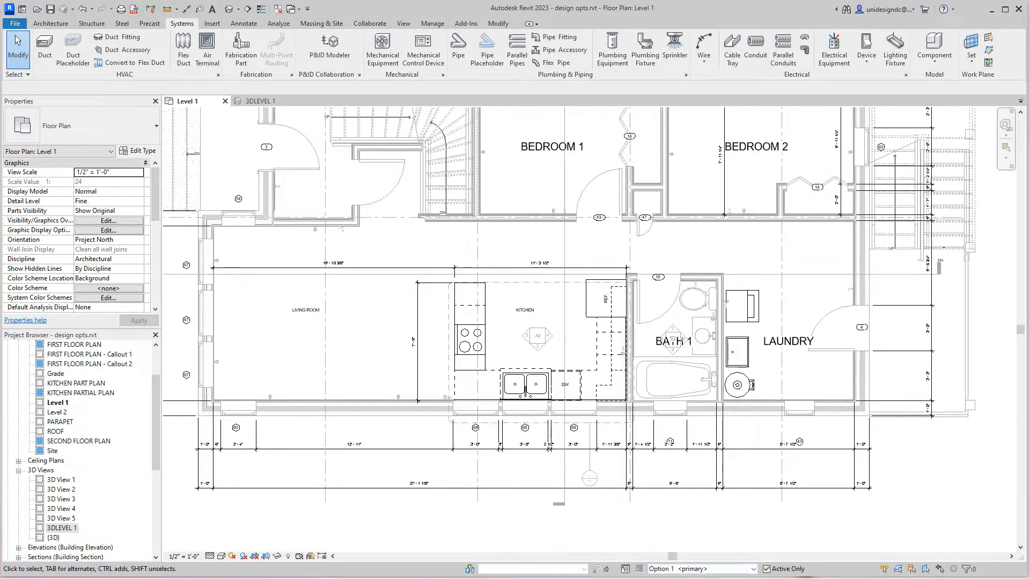
pyautogui.click(753, 569)
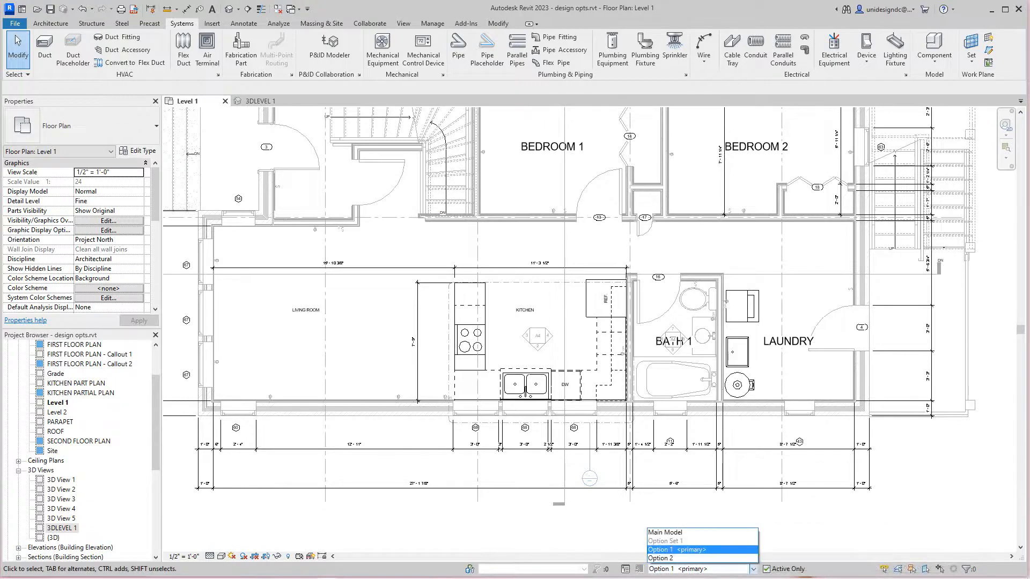
pyautogui.click(659, 559)
pyautogui.scroll(2, 781, 383)
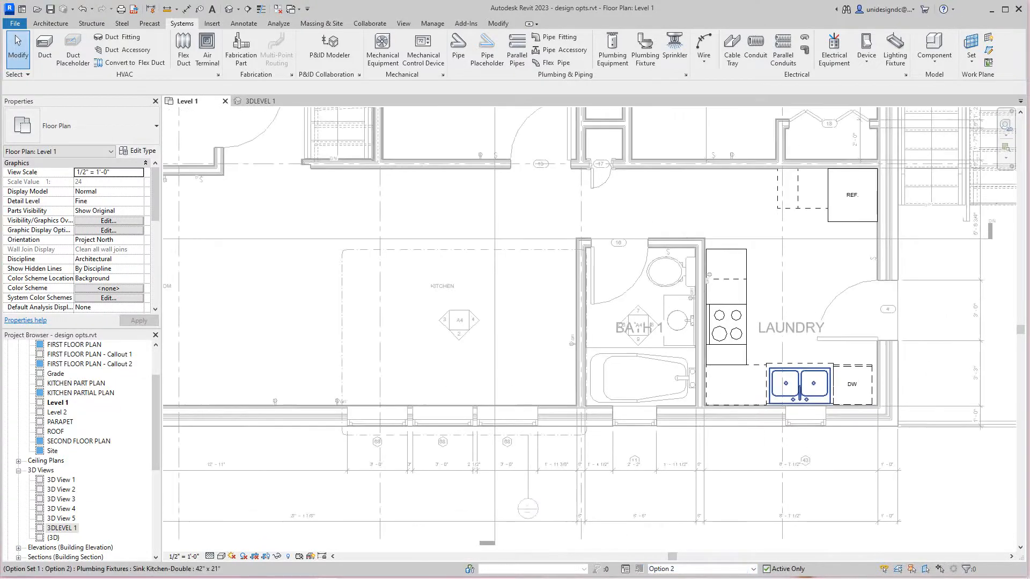
pyautogui.scroll(2, 782, 384)
pyautogui.scroll(-3, 782, 385)
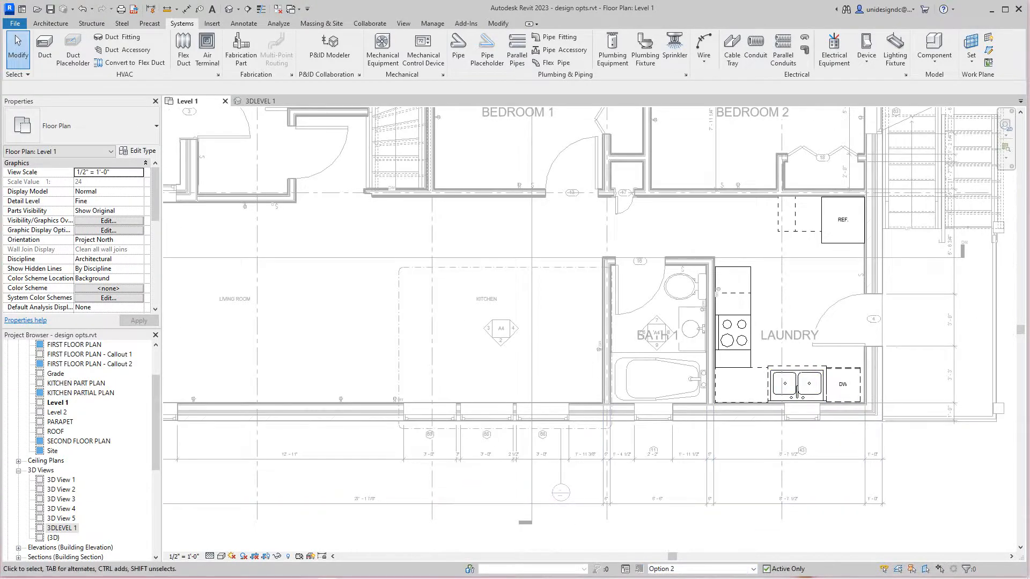
pyautogui.scroll(-1, 782, 385)
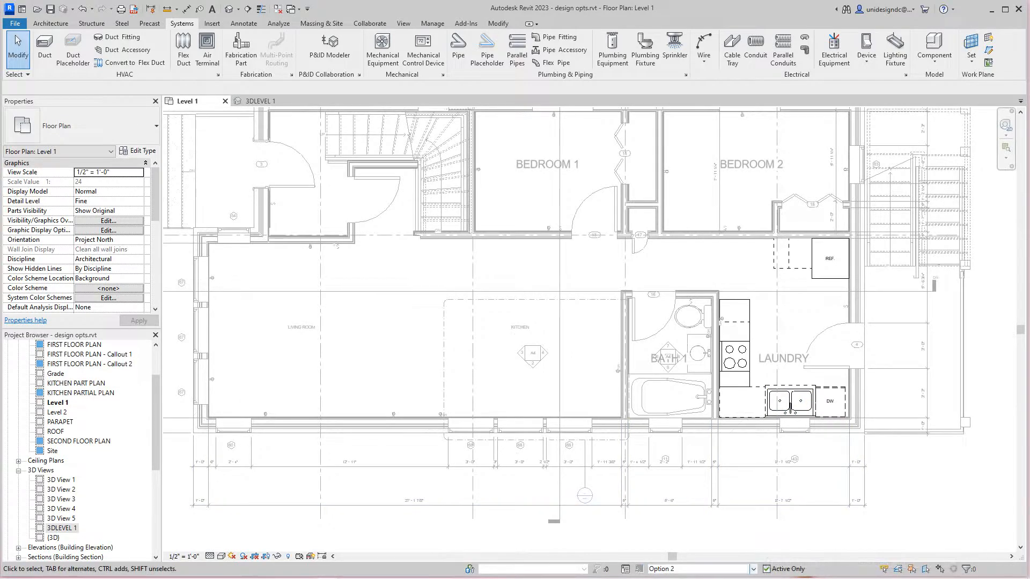
# - Return to the Main Model and examine the kitchen, Bath 1 and laundry area of the Level 1 plan
pyautogui.click(753, 570)
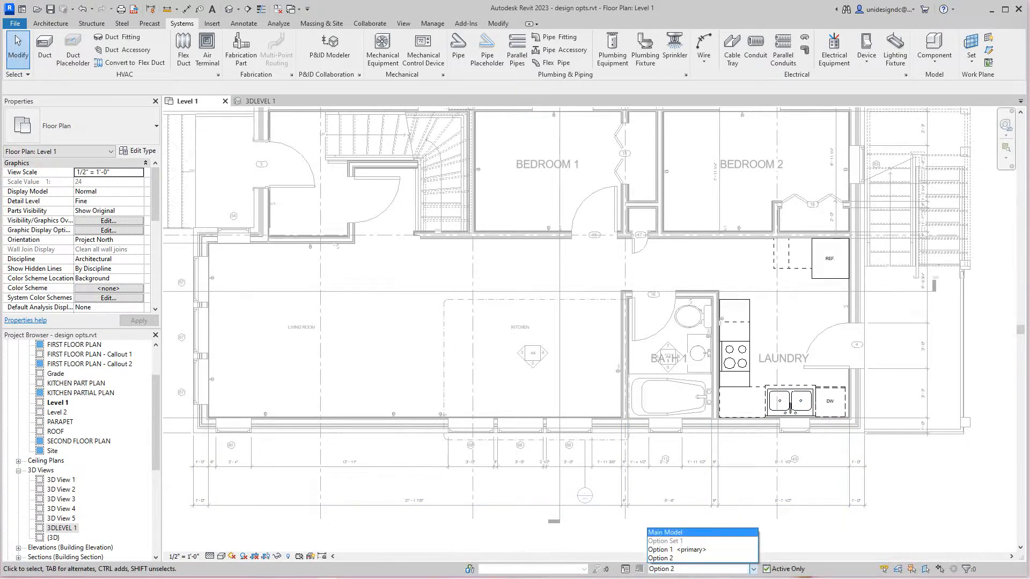
pyautogui.click(676, 533)
pyautogui.scroll(-2, 478, 369)
pyautogui.moveTo(478, 369); pyautogui.dragTo(480, 393, button='middle')
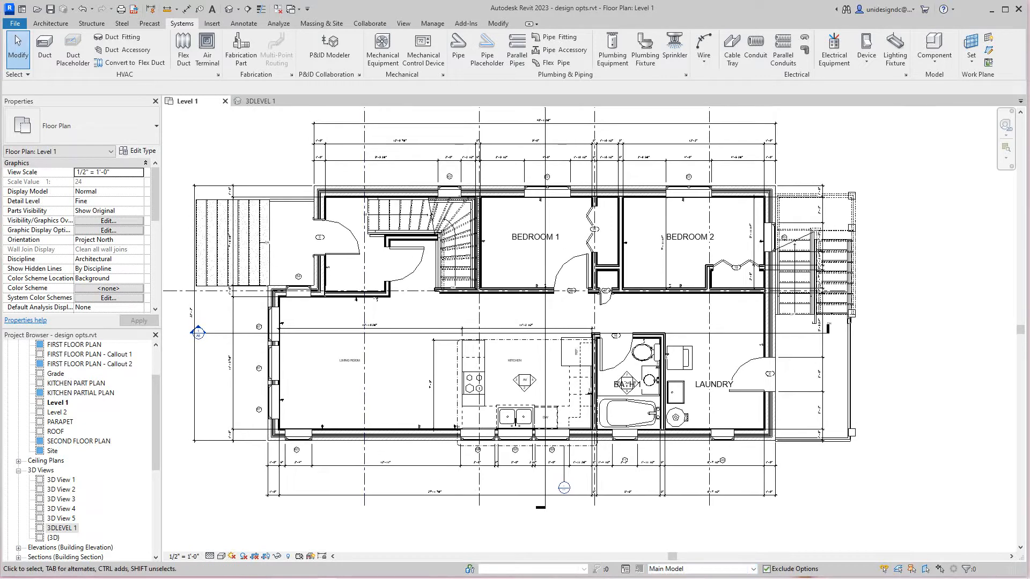
pyautogui.scroll(3, 310, 305)
pyautogui.moveTo(622, 389); pyautogui.dragTo(470, 348, button='middle')
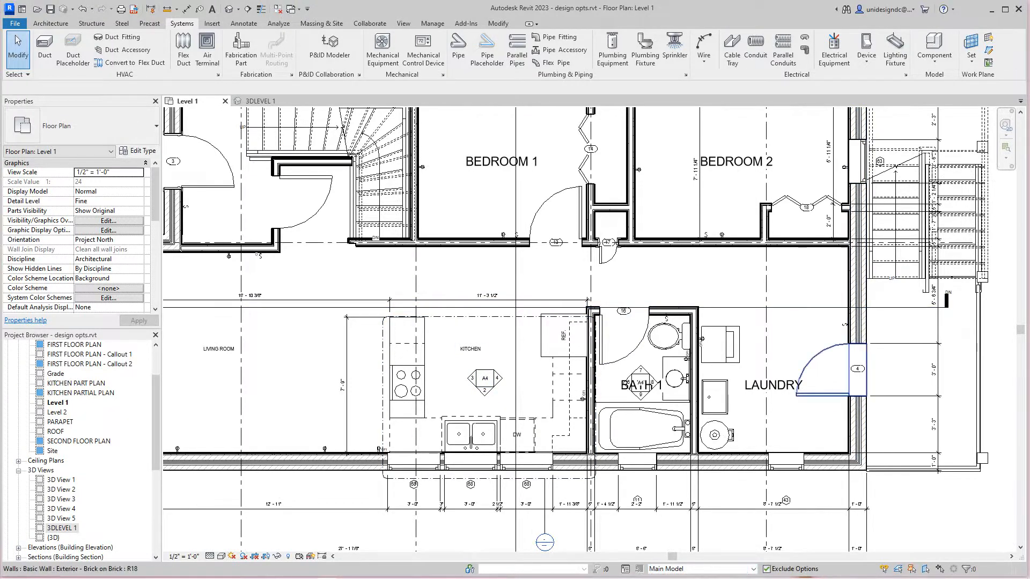
pyautogui.scroll(-2, 614, 388)
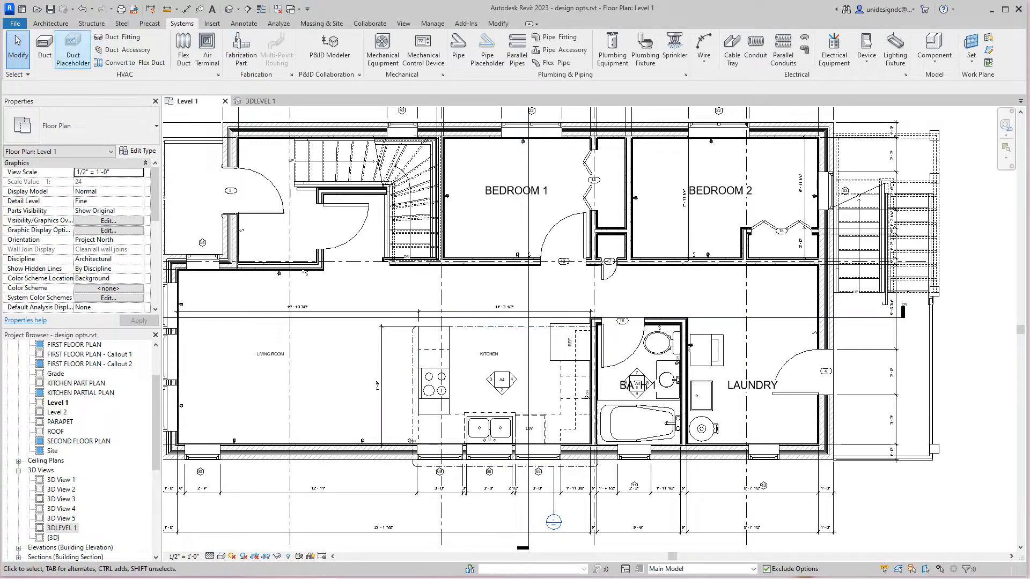
# - Sketch a rectangular boundary about 27' wide for a Wood Joist 10" - Ceramic Tile architectural floor around the kitchen, Bath 1 and laundry
pyautogui.click(51, 24)
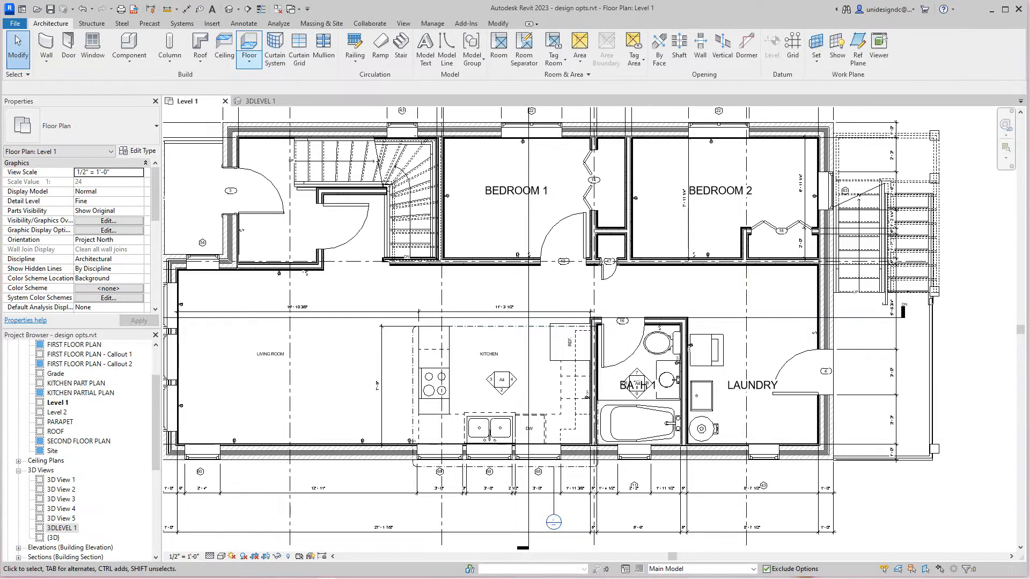
pyautogui.click(249, 62)
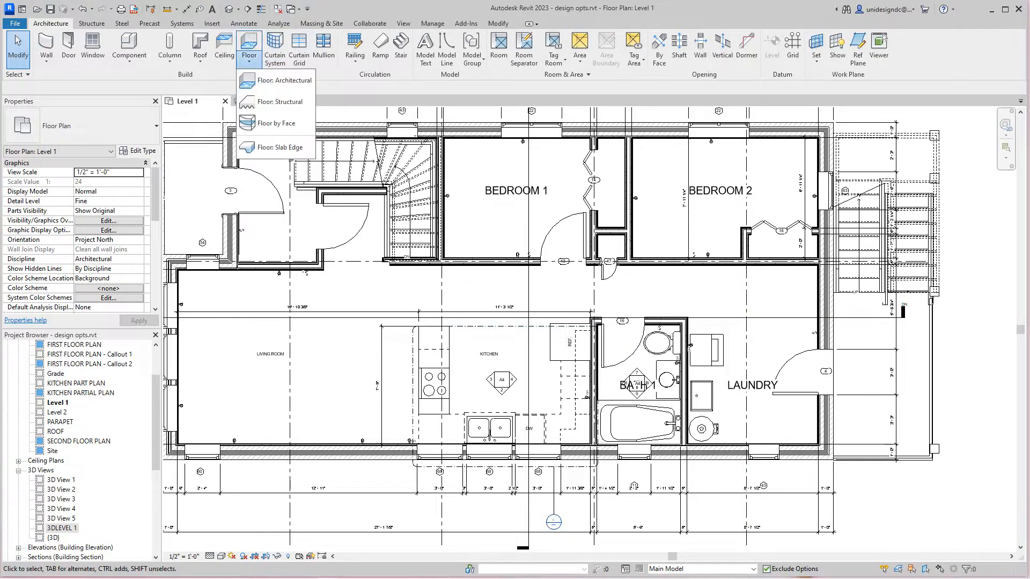
pyautogui.click(276, 74)
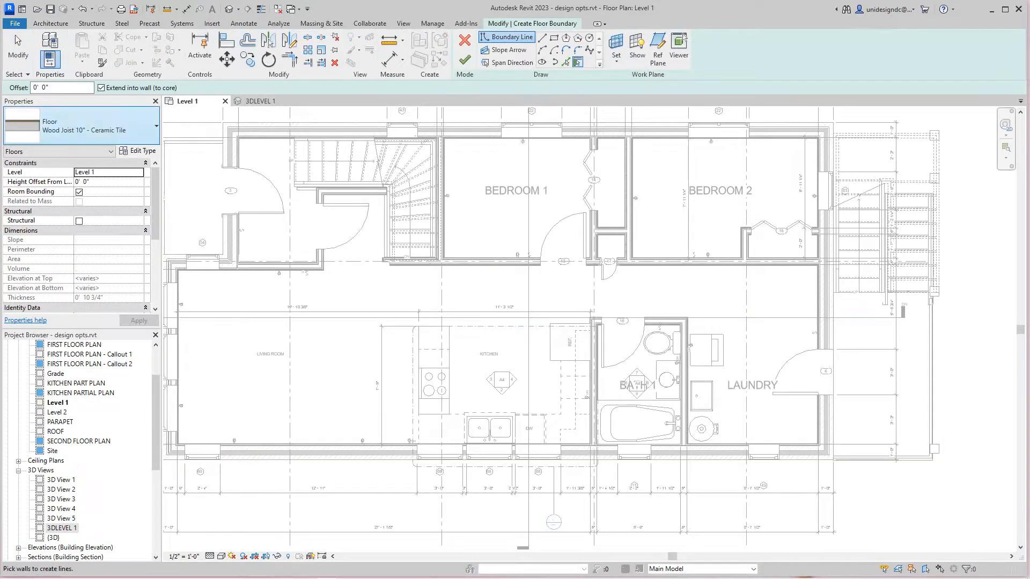
pyautogui.scroll(-3, 780, 535)
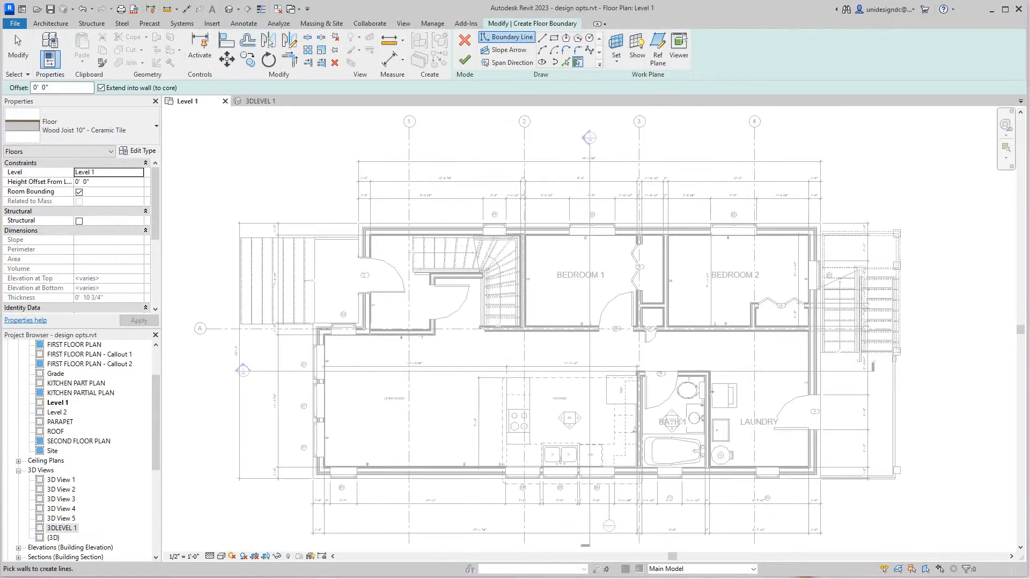
pyautogui.scroll(-2, 536, 333)
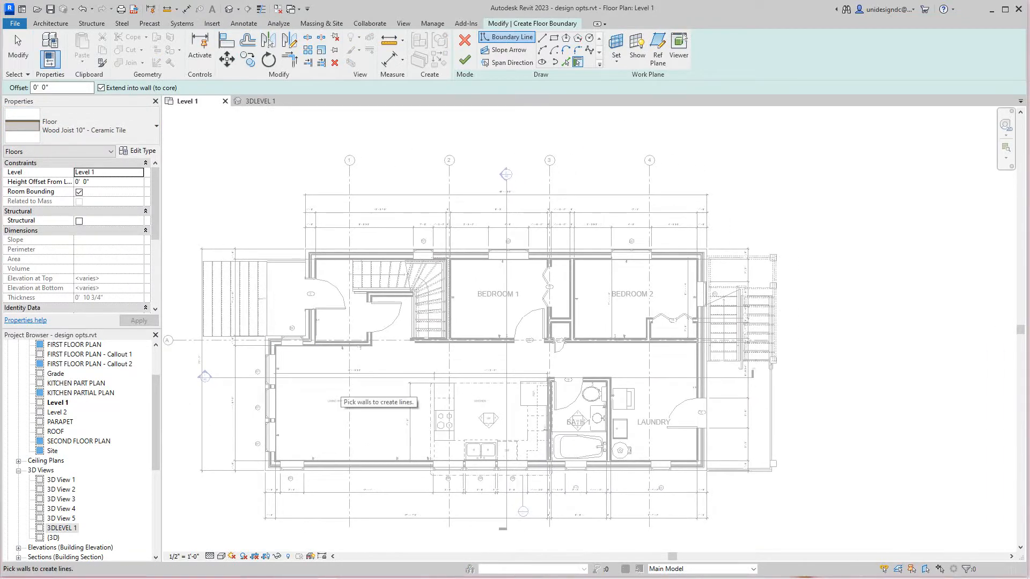
pyautogui.scroll(1, 230, 130)
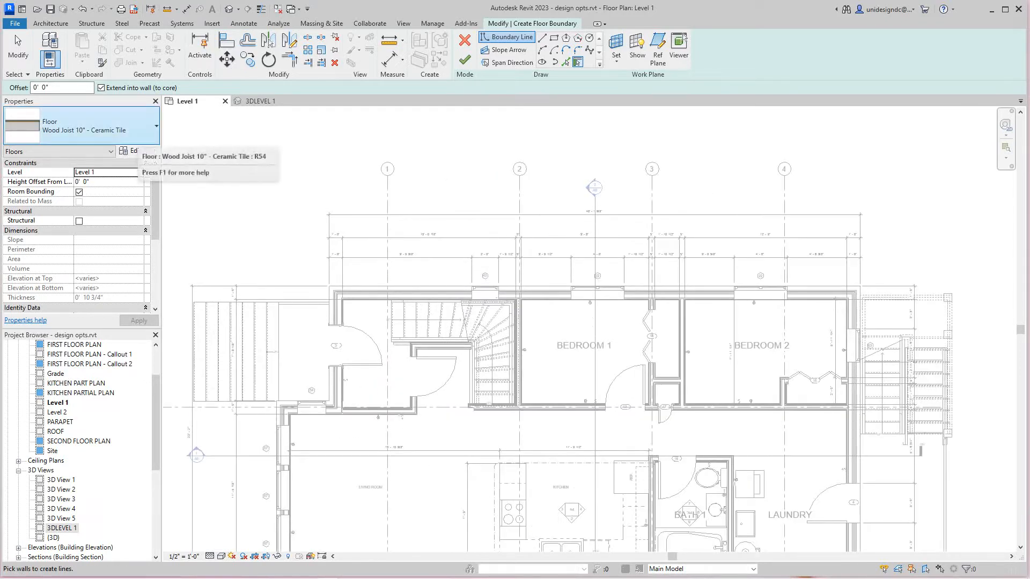
pyautogui.scroll(-1, 649, 440)
pyautogui.moveTo(649, 440); pyautogui.dragTo(532, 342, button='middle')
pyautogui.scroll(1, 568, 420)
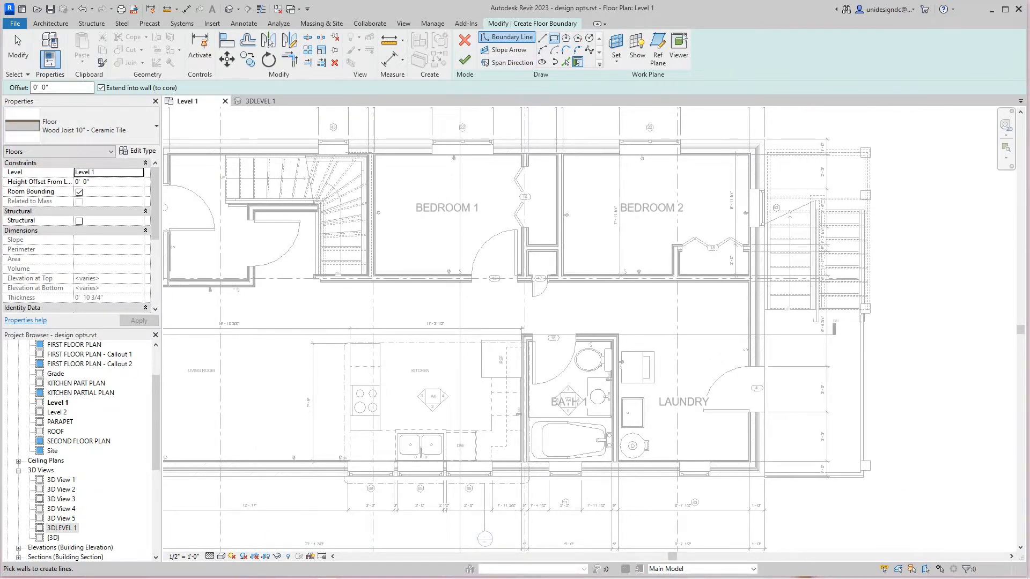
pyautogui.click(554, 37)
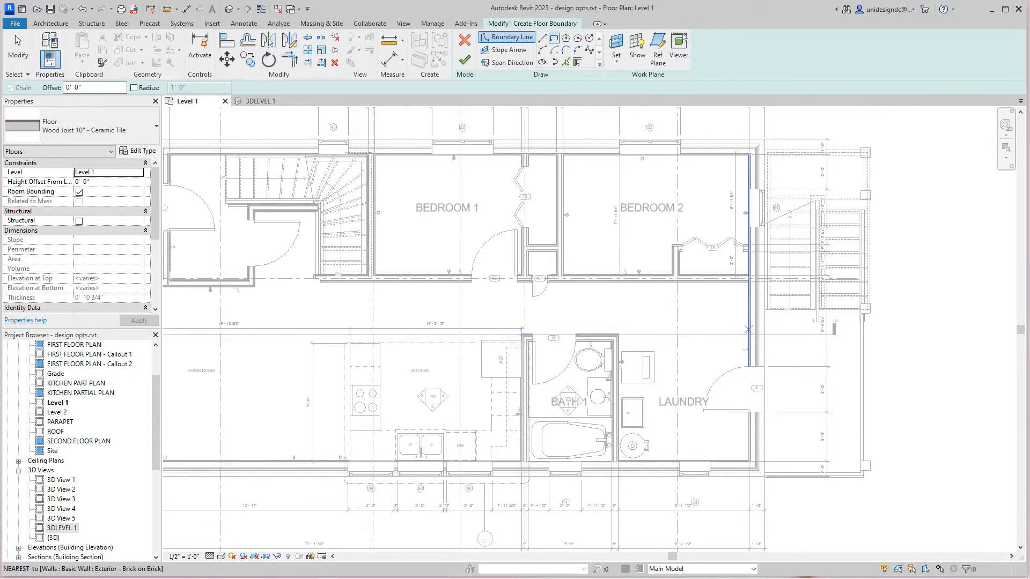
pyautogui.click(749, 331)
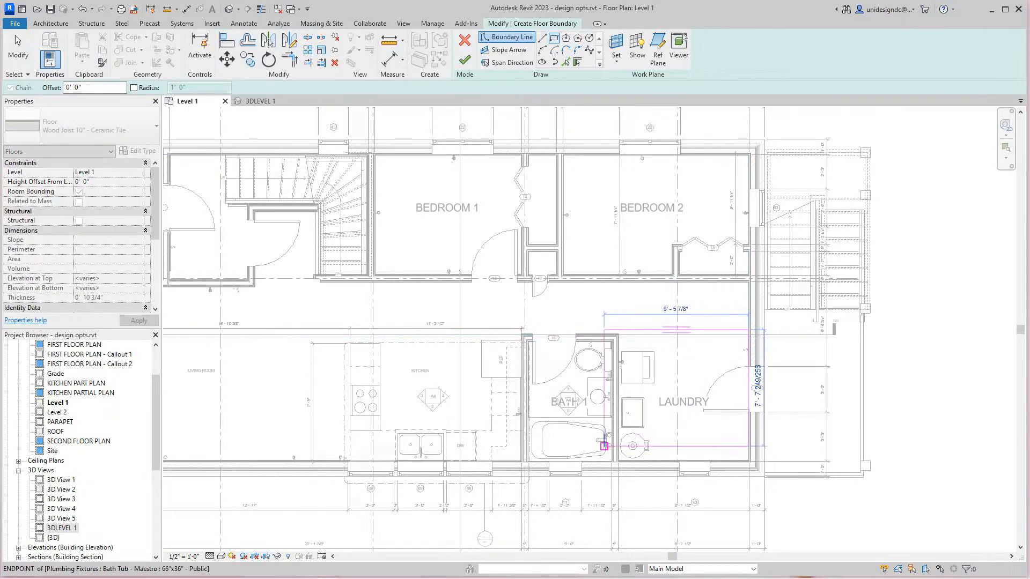
pyautogui.scroll(1, 350, 460)
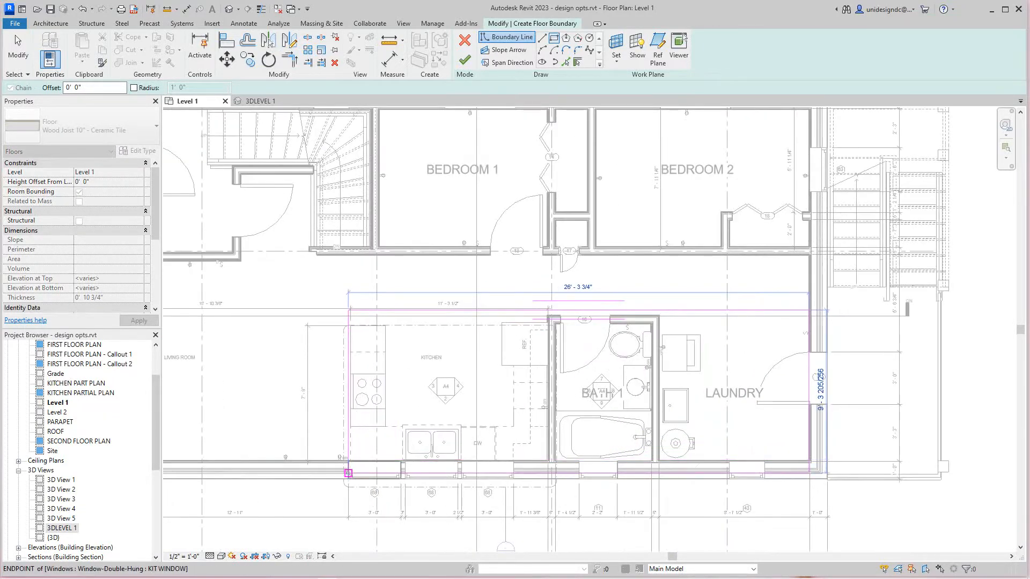
pyautogui.scroll(5, 348, 461)
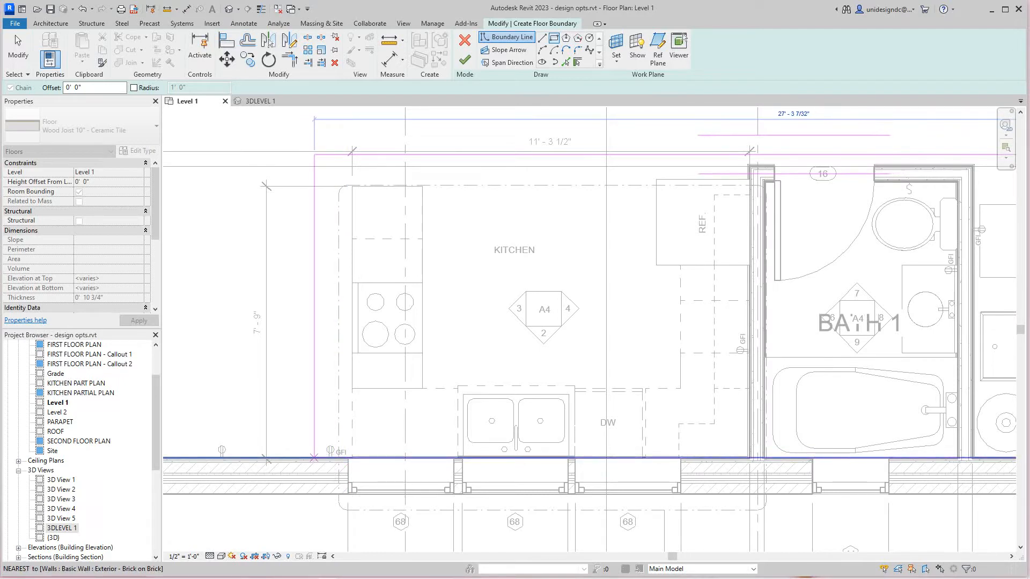
pyautogui.click(321, 458)
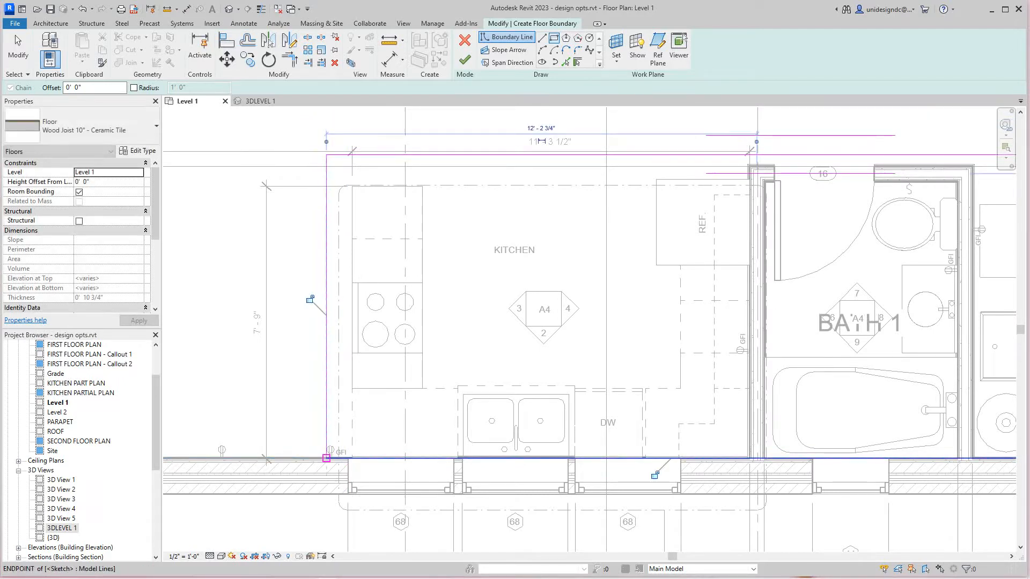
pyautogui.scroll(-3, 324, 432)
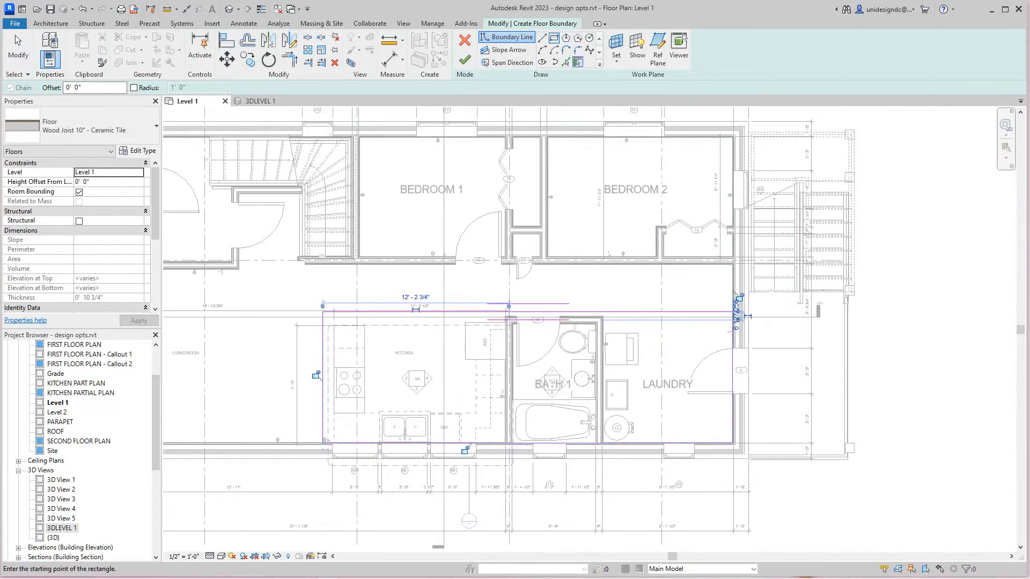
# - Set the floor's span direction to the boundary edge along the laundry's exterior door wall
pyautogui.click(577, 62)
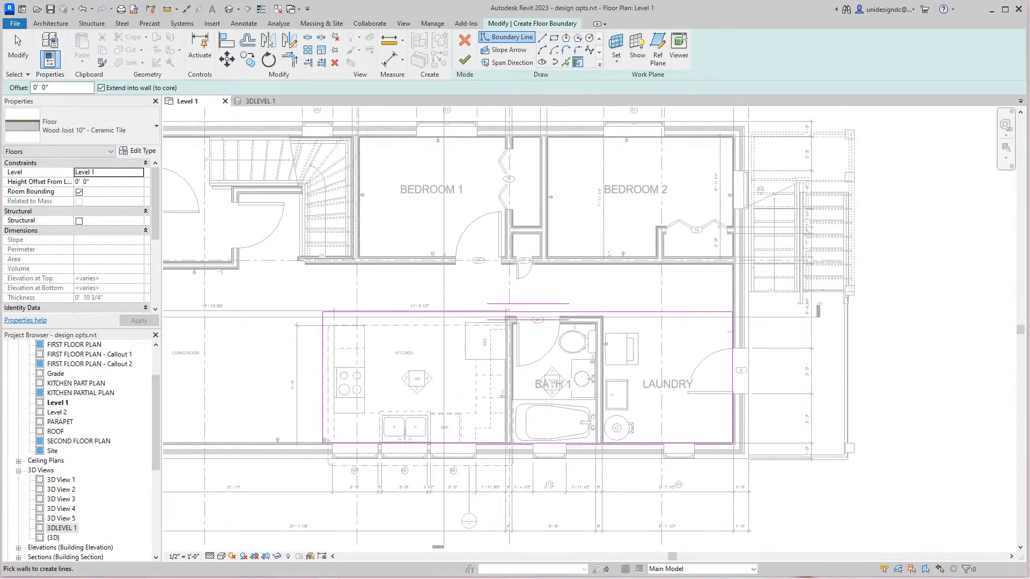
pyautogui.scroll(2, 720, 361)
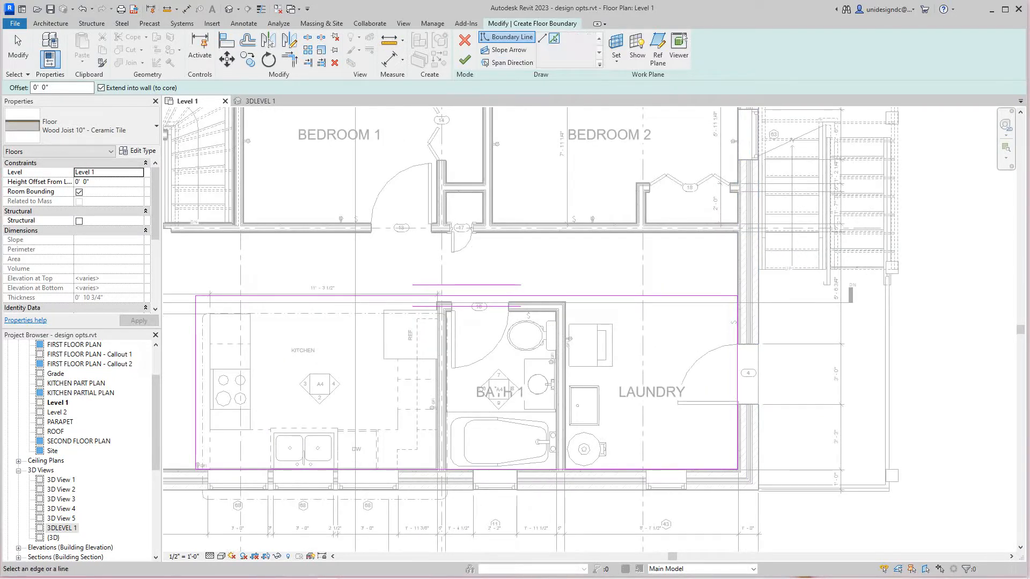
pyautogui.click(485, 63)
pyautogui.scroll(-2, 708, 390)
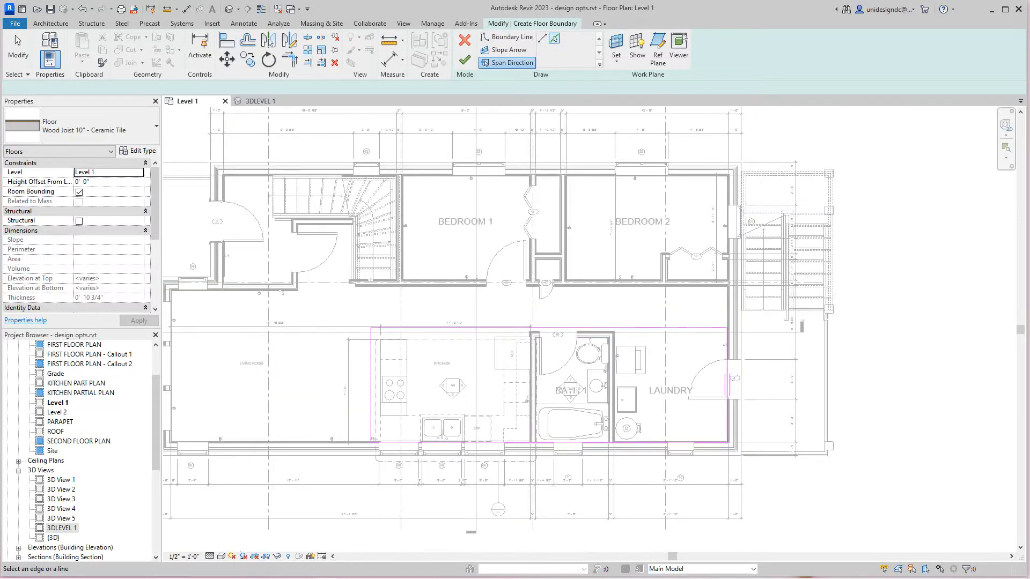
# - Align the floor boundary's upper edge with the outer face of Bath 1's upper wall
pyautogui.scroll(4, 628, 358)
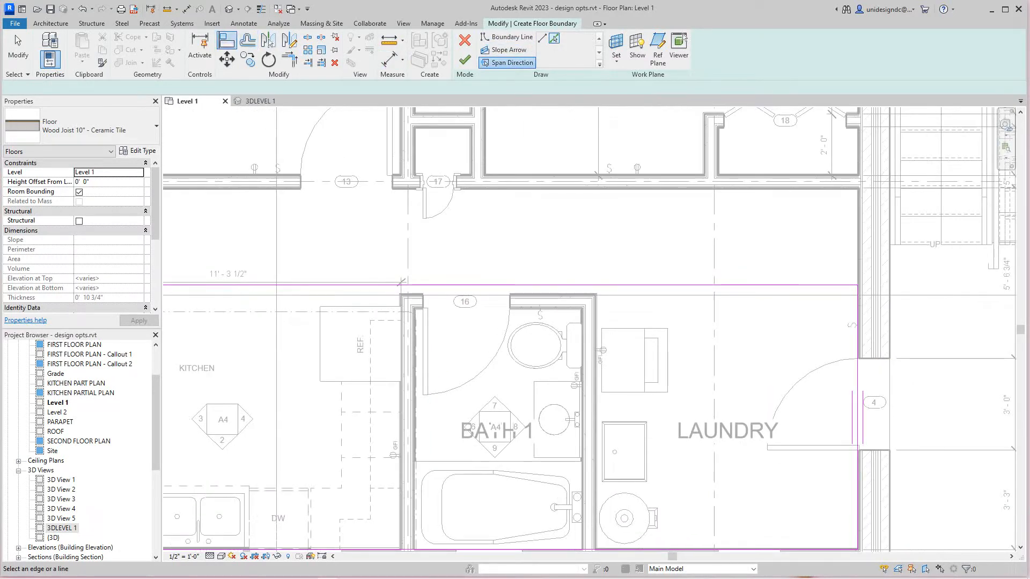
pyautogui.click(269, 40)
pyautogui.click(546, 295)
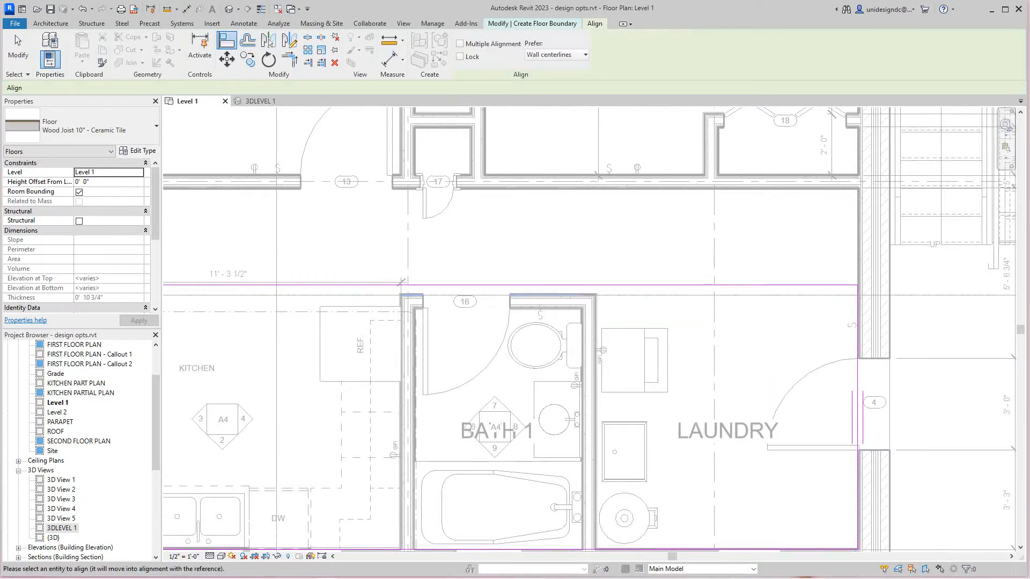
pyautogui.click(536, 285)
pyautogui.scroll(-5, 555, 286)
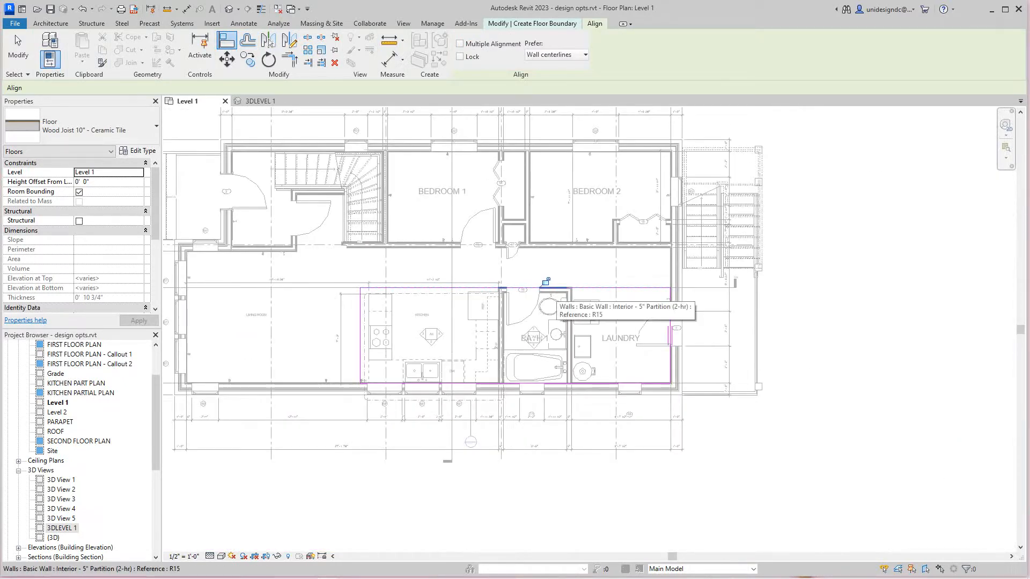
pyautogui.scroll(3, 632, 342)
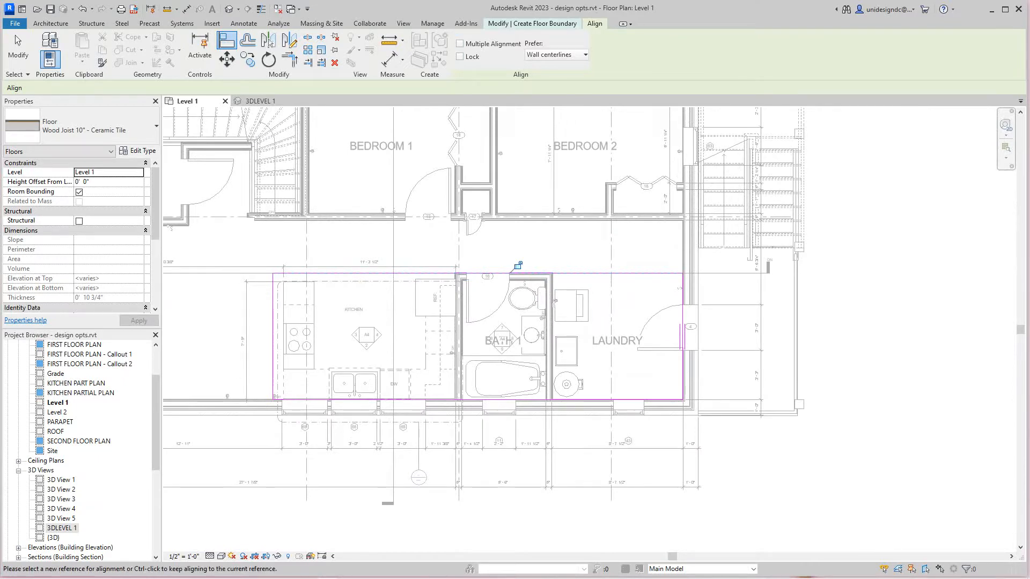
pyautogui.press('Escape')
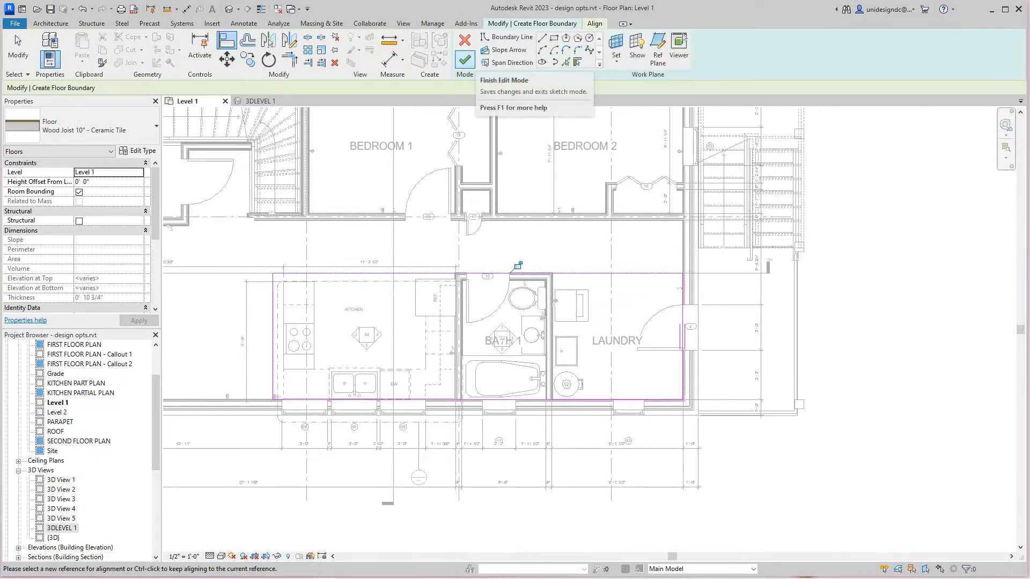
# - Finish the floor sketch, decline attaching the walls to the floor's bottom, and deselect the new floor
pyautogui.click(466, 60)
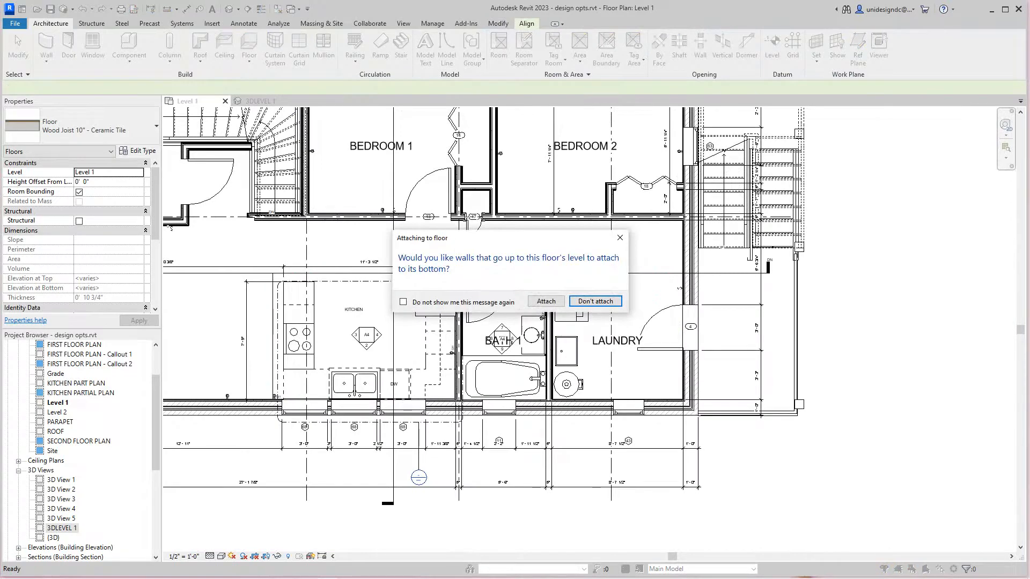
pyautogui.press('Return')
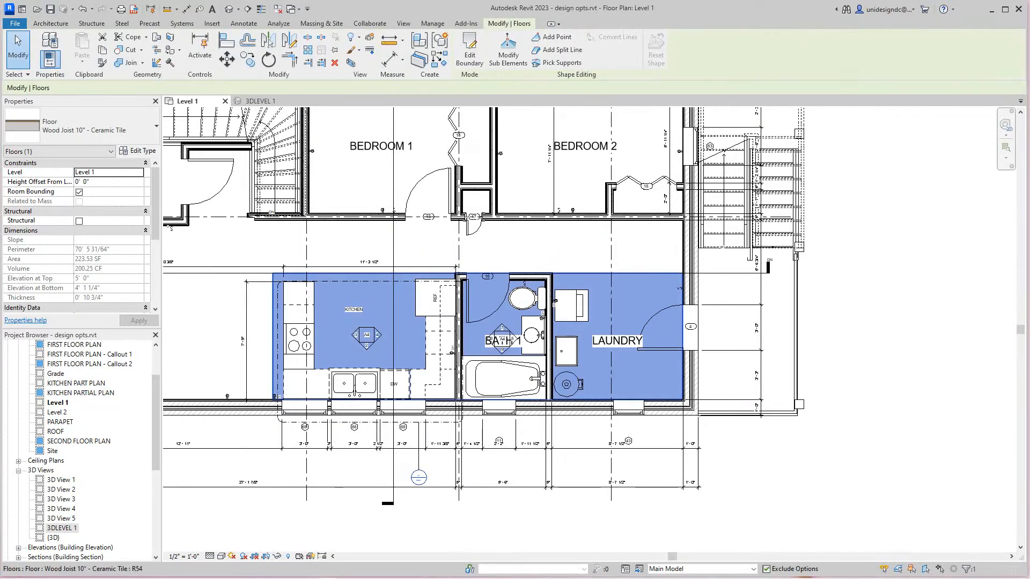
pyautogui.scroll(3, 385, 259)
pyautogui.press('Escape')
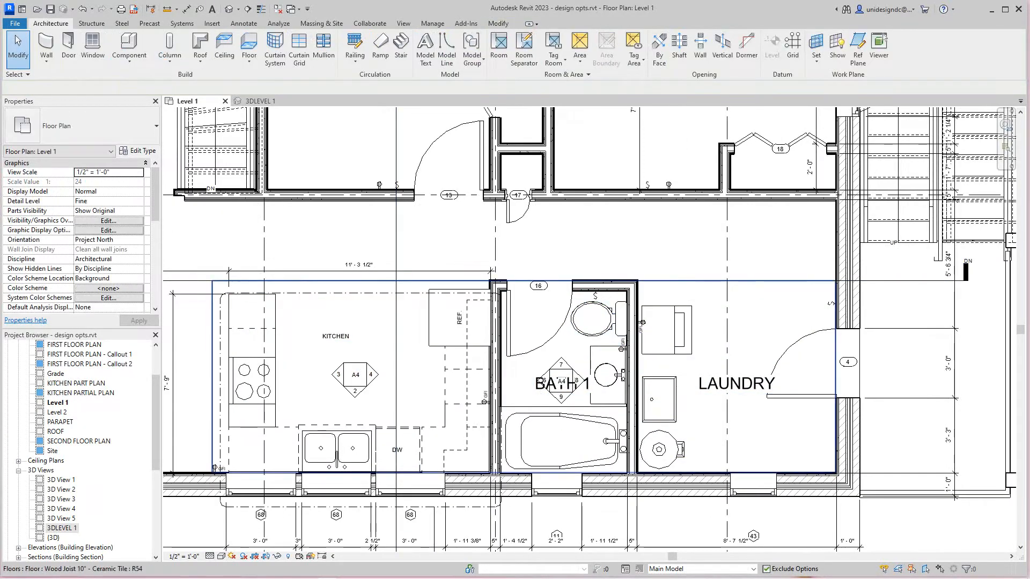
# - Change the type of the floor under the kitchen, Bath 1 and laundry to Wood Joist 10" - Ceramic Tile 2
pyautogui.scroll(-2, 381, 317)
pyautogui.scroll(2, 304, 284)
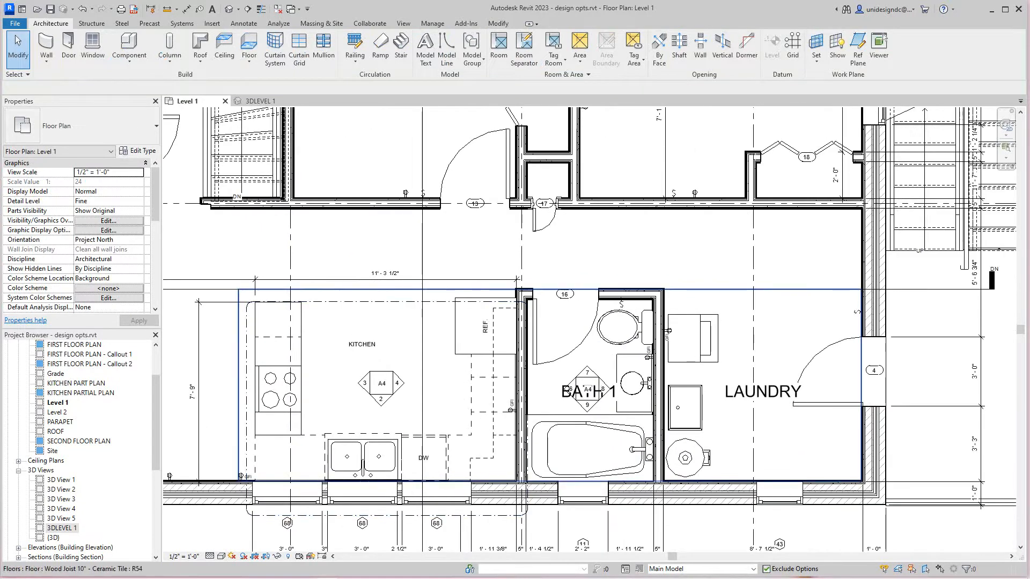
pyautogui.click(304, 290)
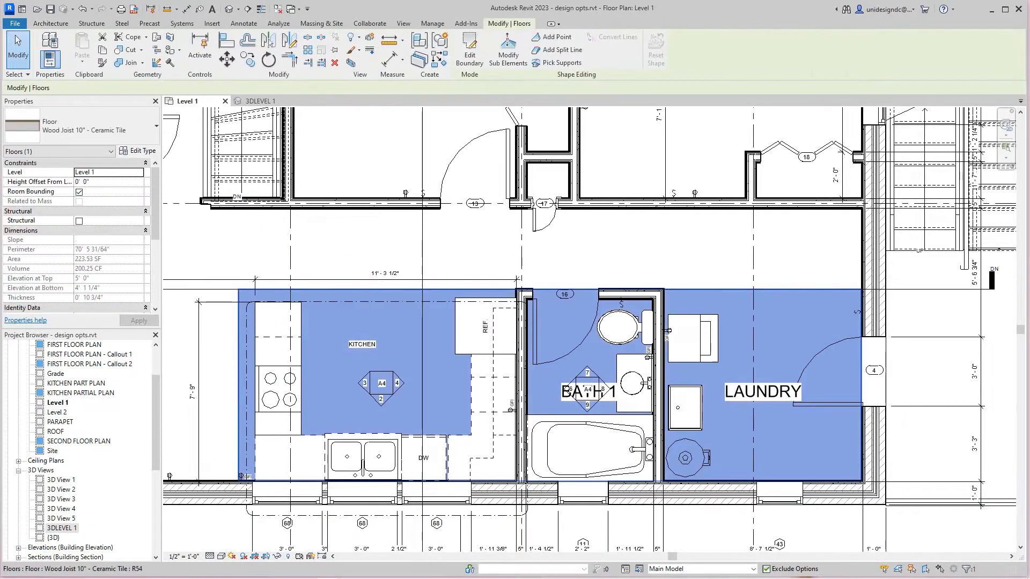
pyautogui.click(139, 151)
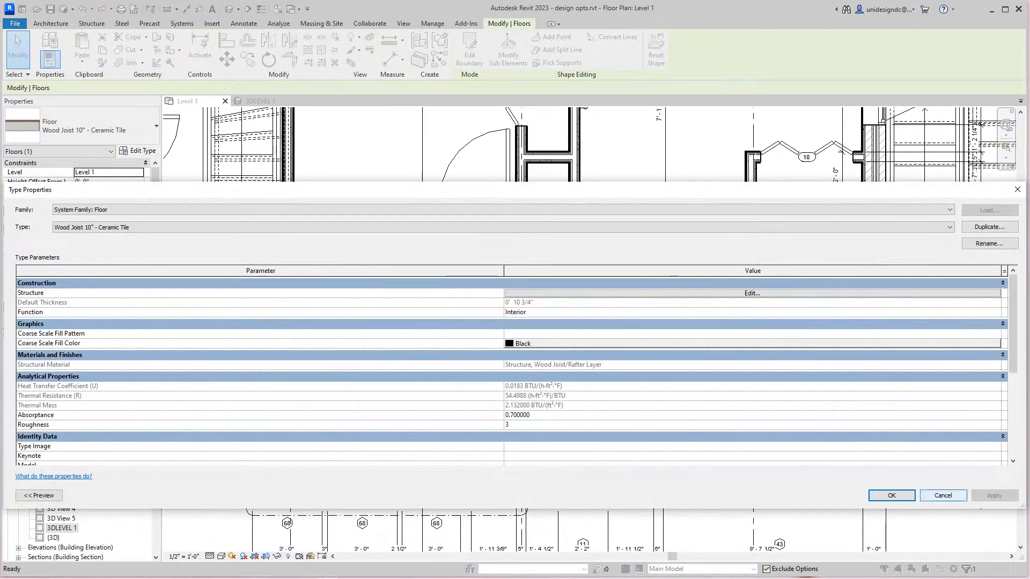
pyautogui.click(943, 496)
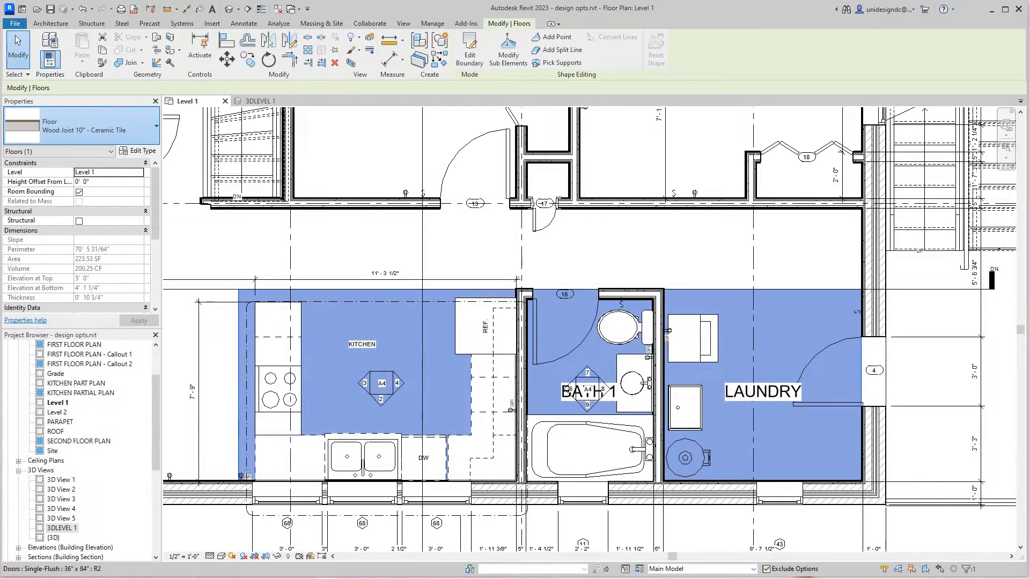
pyautogui.click(81, 126)
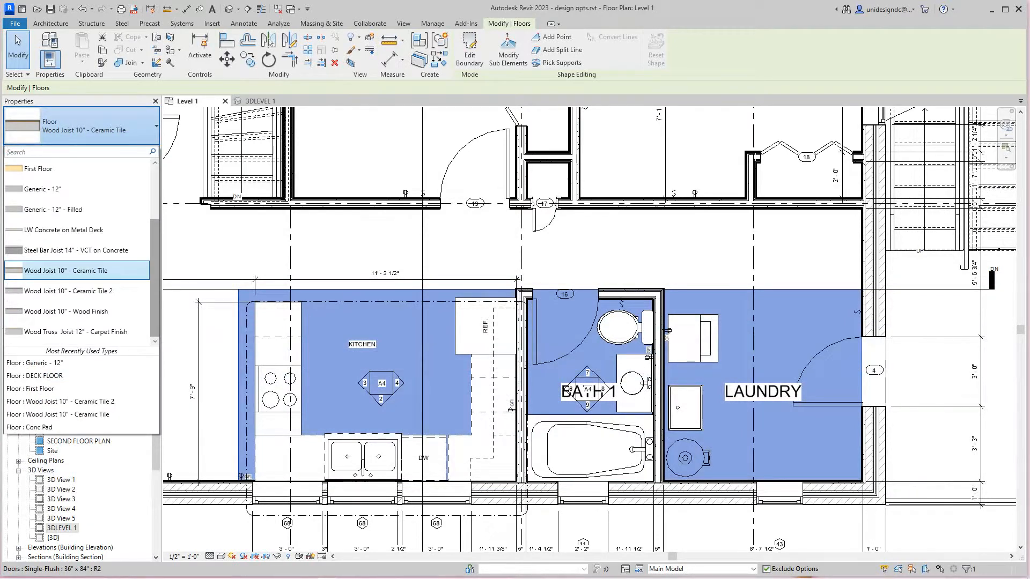
pyautogui.scroll(1, 78, 252)
pyautogui.scroll(-1, 78, 252)
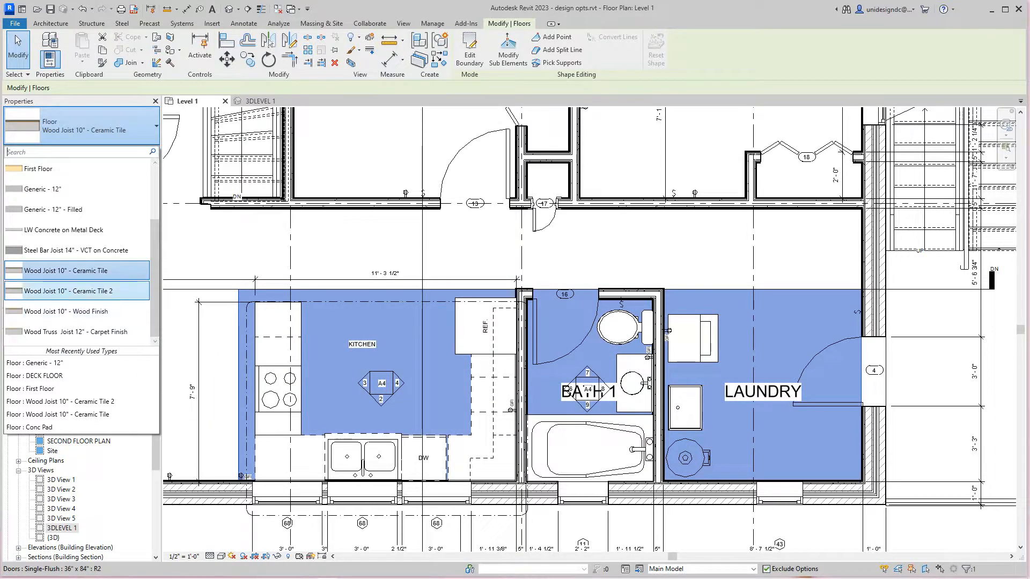
pyautogui.click(75, 290)
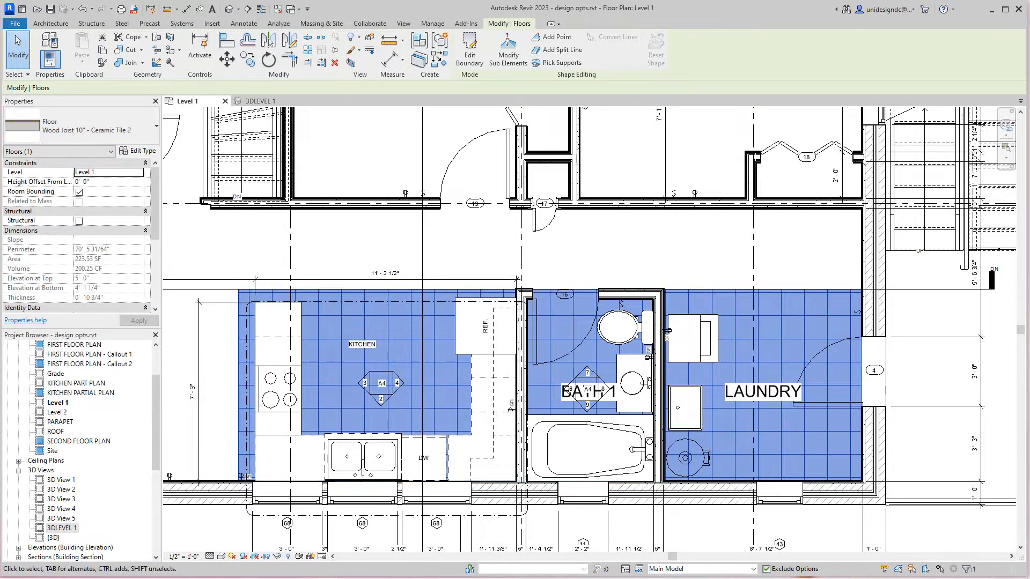
pyautogui.press('Escape')
# - Examine the tile pattern across the kitchen, Bath 1 and laundry at different zoom levels on the Level 1 plan
pyautogui.scroll(-3, 515, 322)
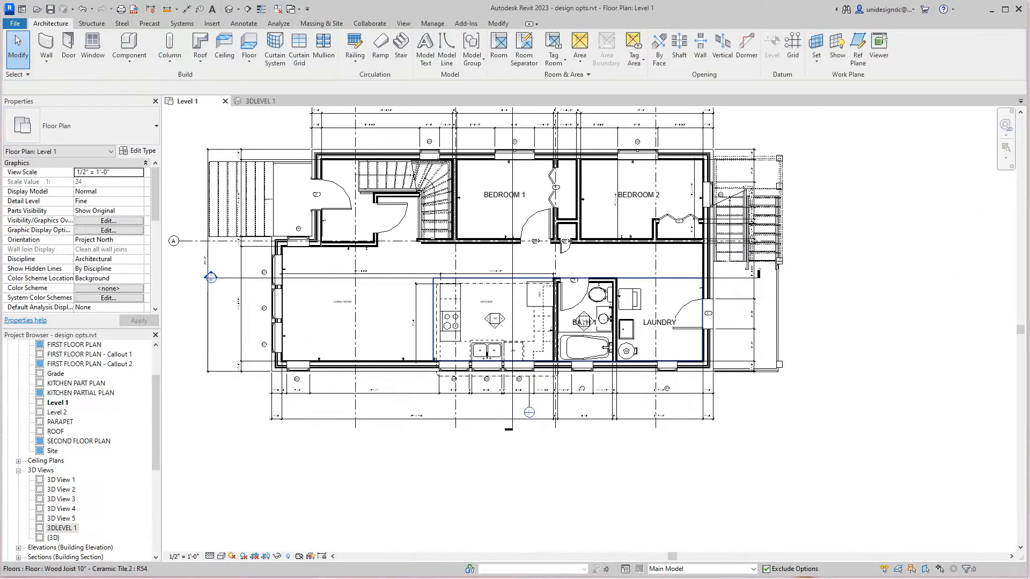
pyautogui.scroll(3, 515, 322)
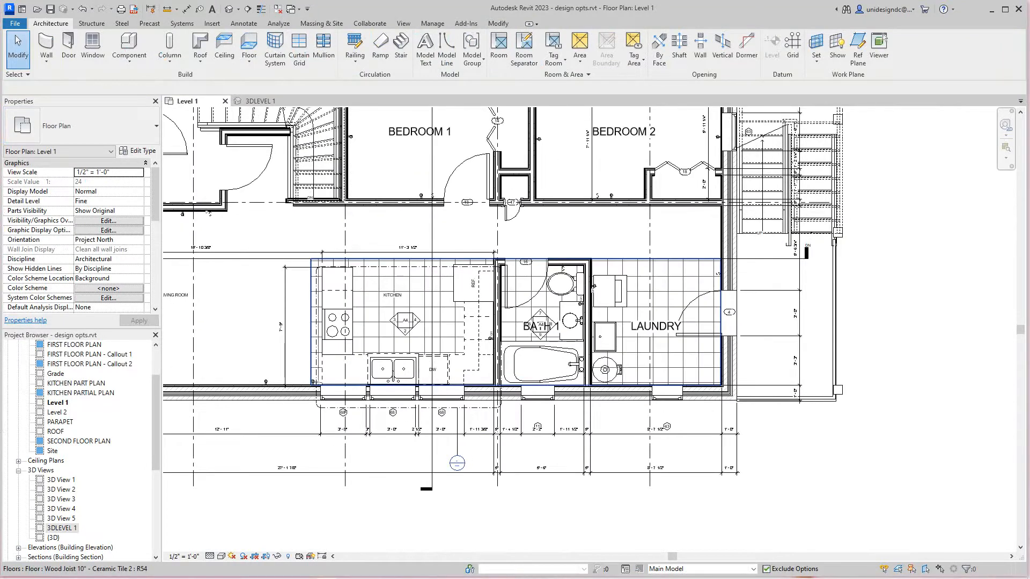
pyautogui.scroll(-2, 680, 290)
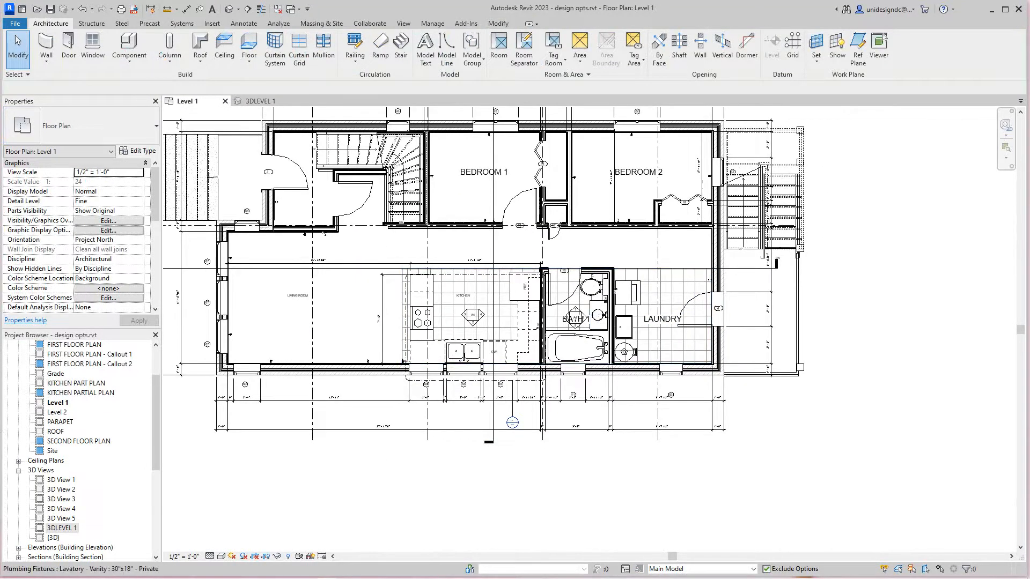
pyautogui.scroll(2, 576, 348)
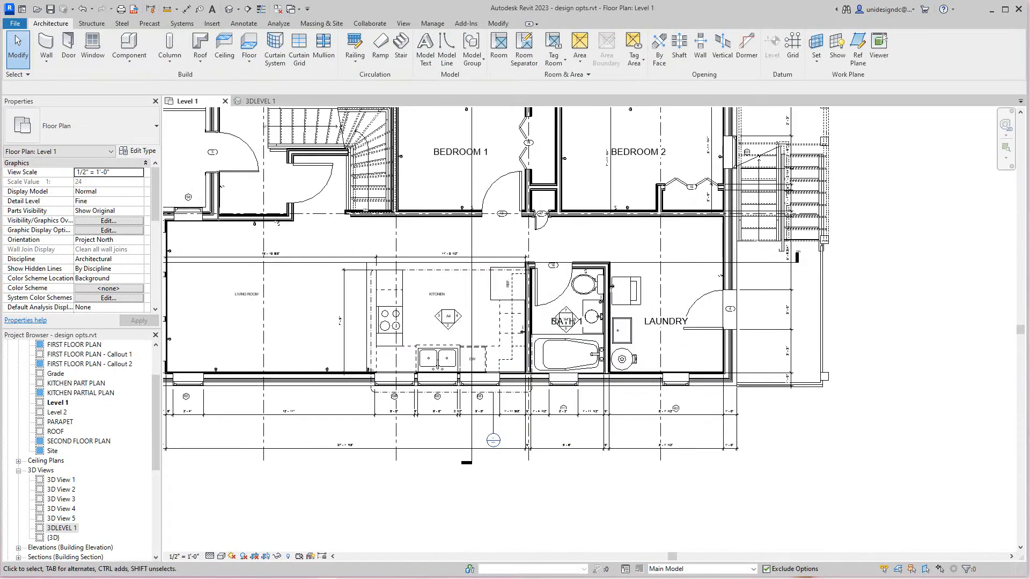
pyautogui.scroll(2, 350, 290)
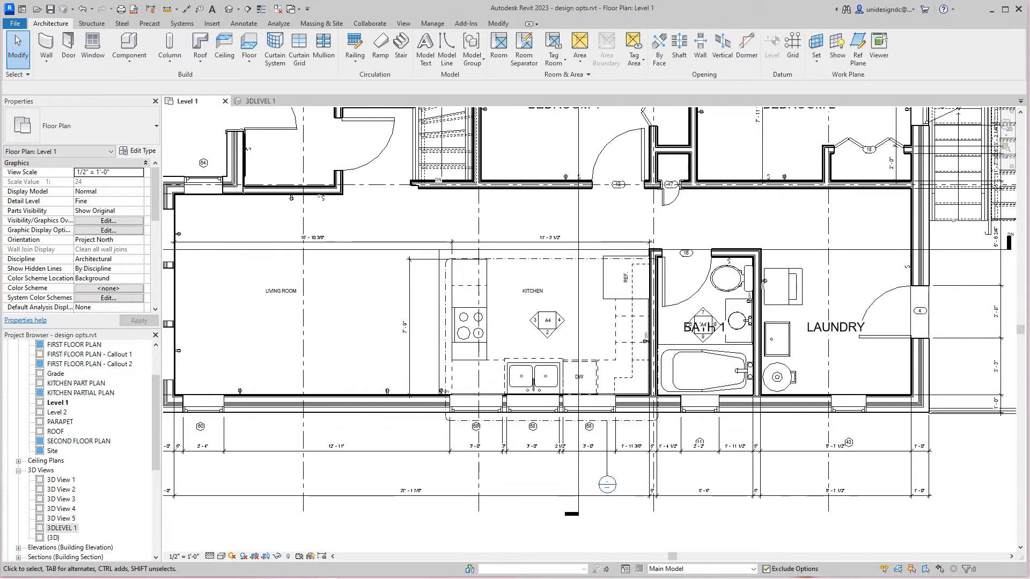
pyautogui.scroll(-1, 311, 245)
pyautogui.moveTo(311, 245); pyautogui.dragTo(333, 258, button='middle')
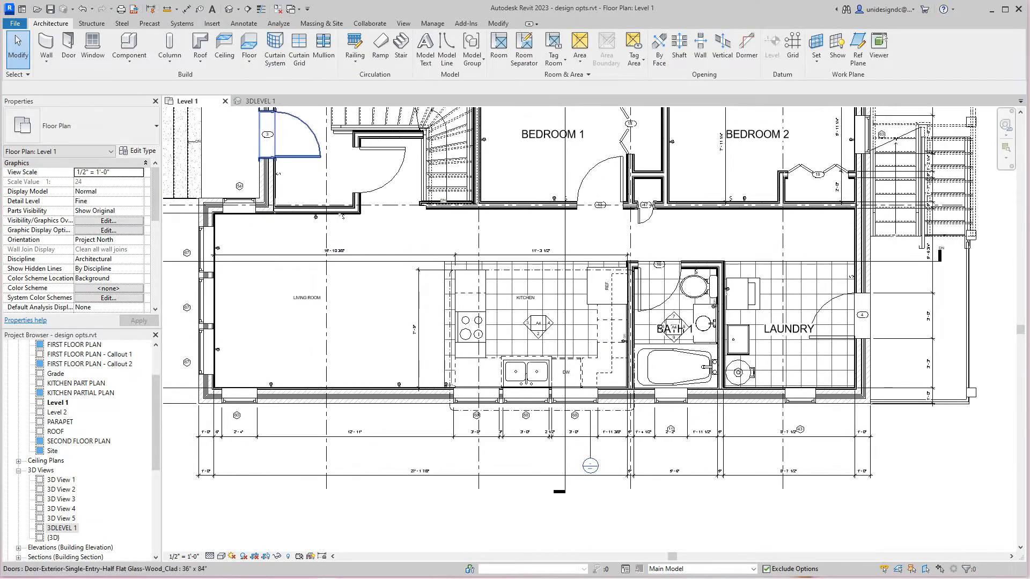
pyautogui.scroll(1, 459, 281)
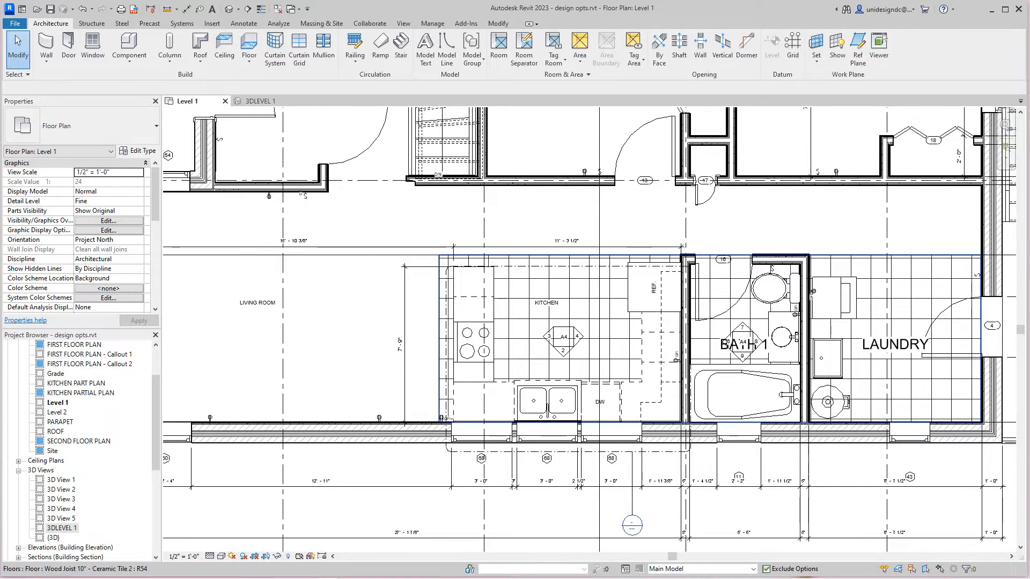
pyautogui.scroll(-1, 439, 315)
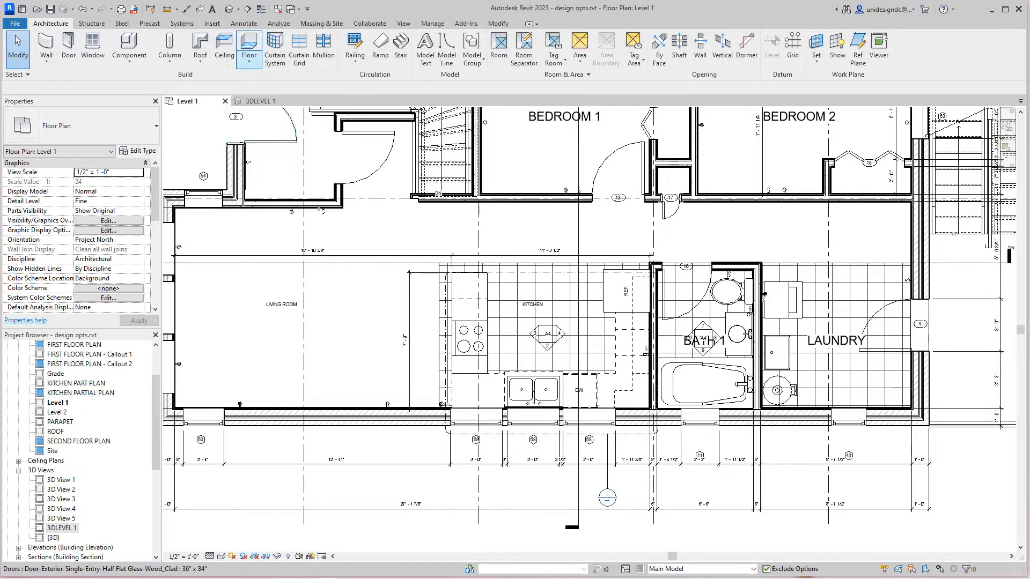
# - Start a second architectural floor on Level 1 using the Wood Joist 10" - Wood Finish type
pyautogui.click(249, 59)
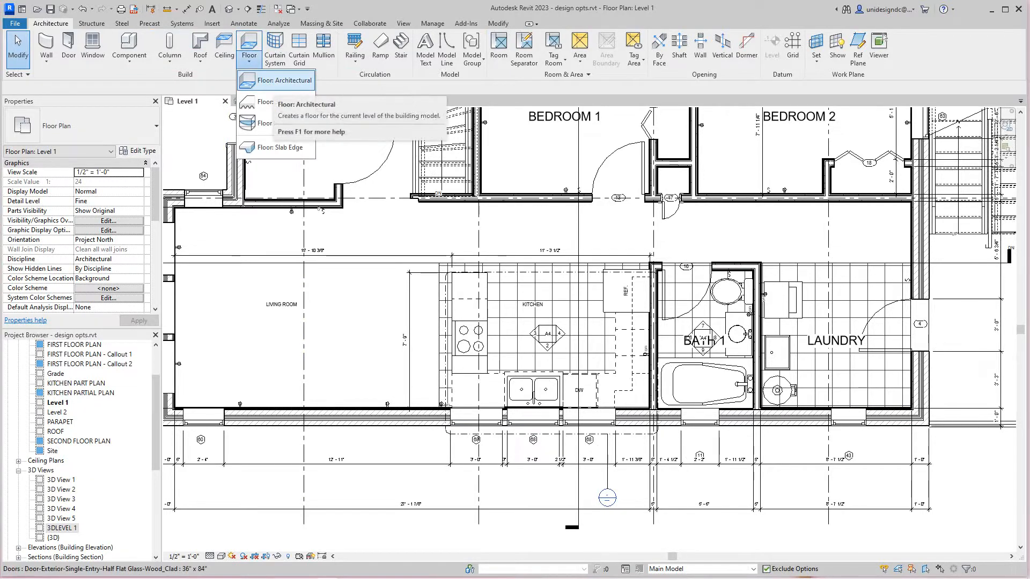
pyautogui.click(285, 81)
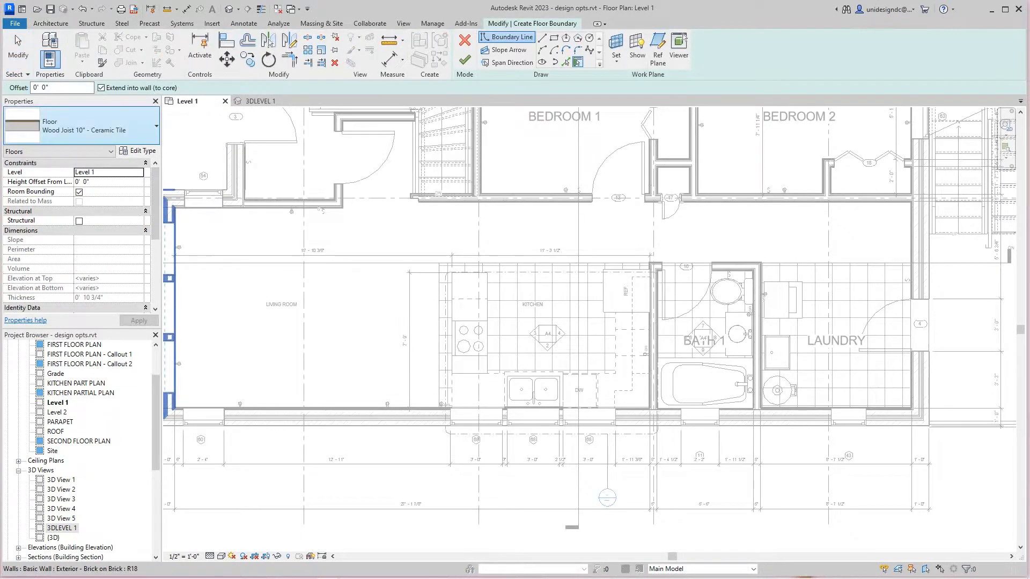
pyautogui.click(107, 126)
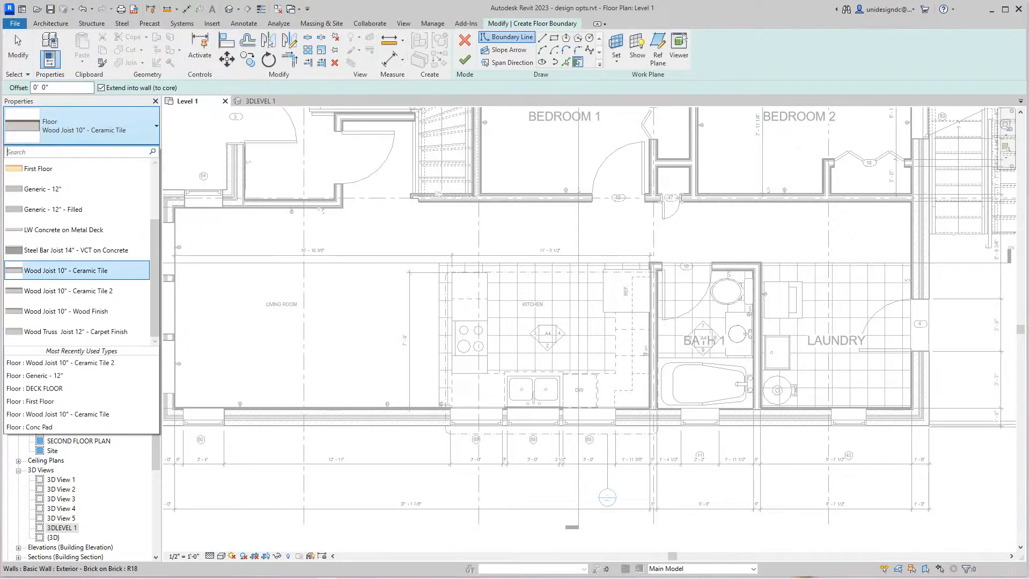
pyautogui.scroll(3, 77, 252)
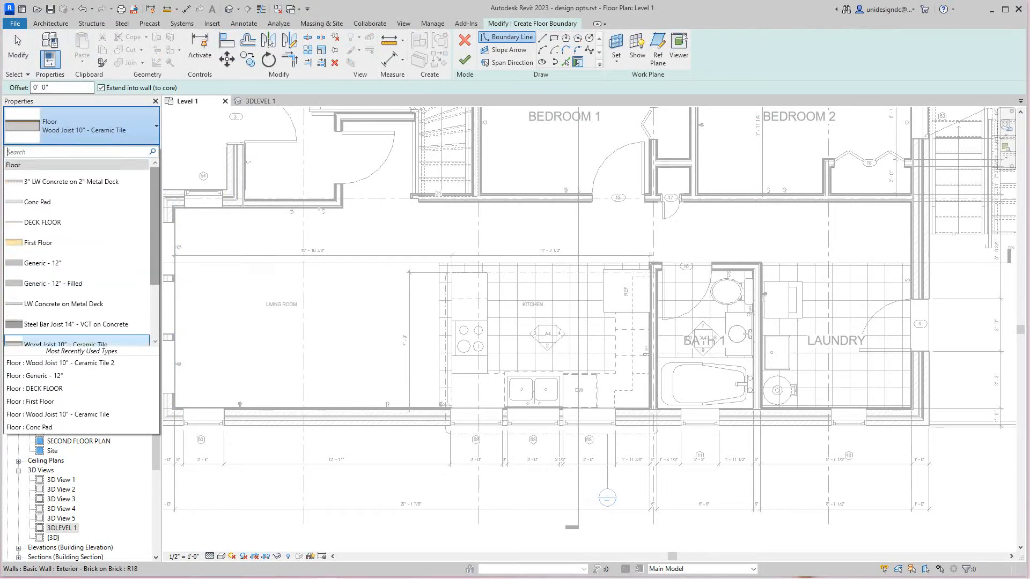
pyautogui.scroll(-2, 78, 253)
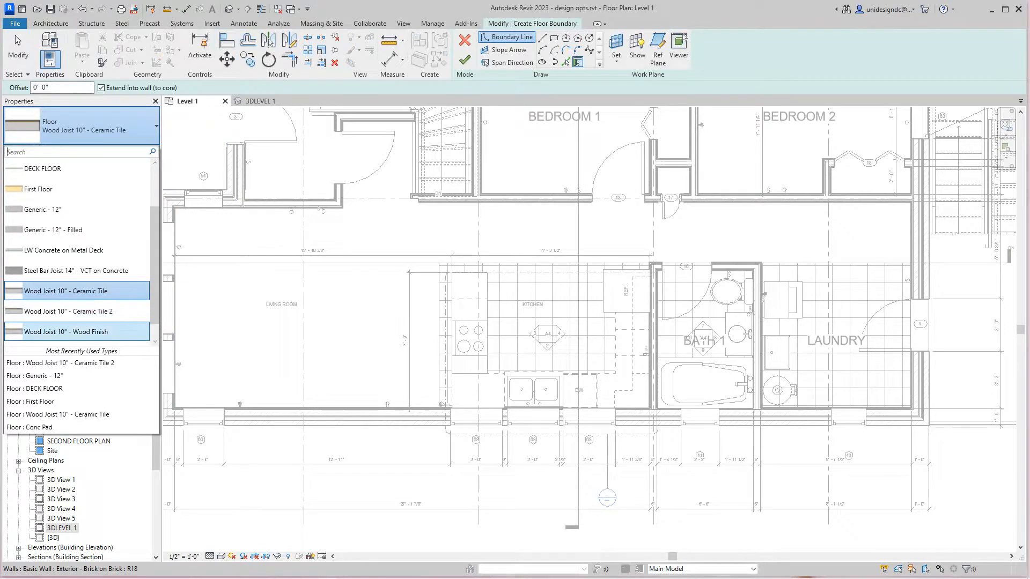
pyautogui.click(78, 332)
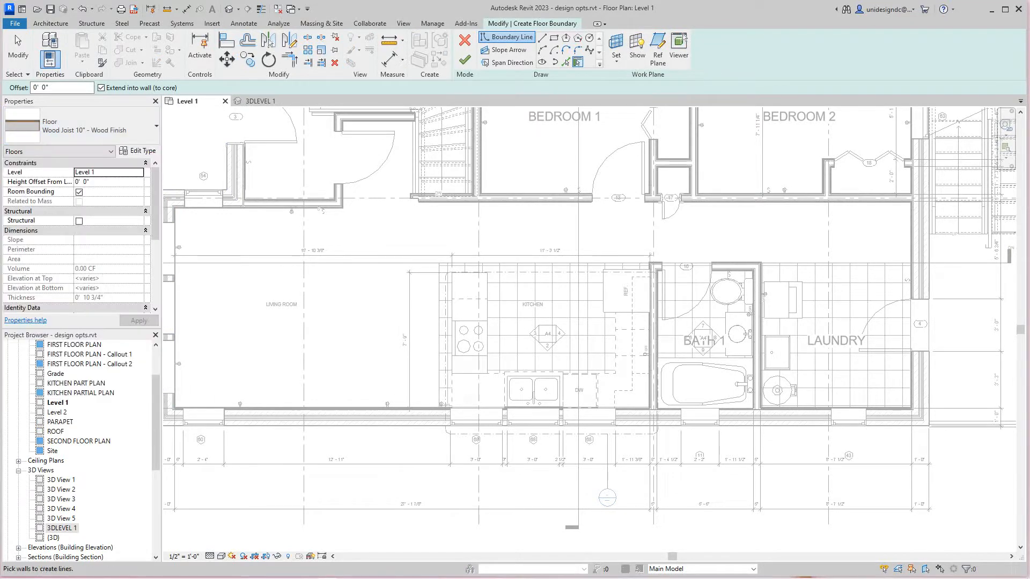
# - Sketch a straight boundary line about 8'-4" long where the kitchen tile meets the living room, ending at the exterior wall
pyautogui.scroll(-3, 529, 244)
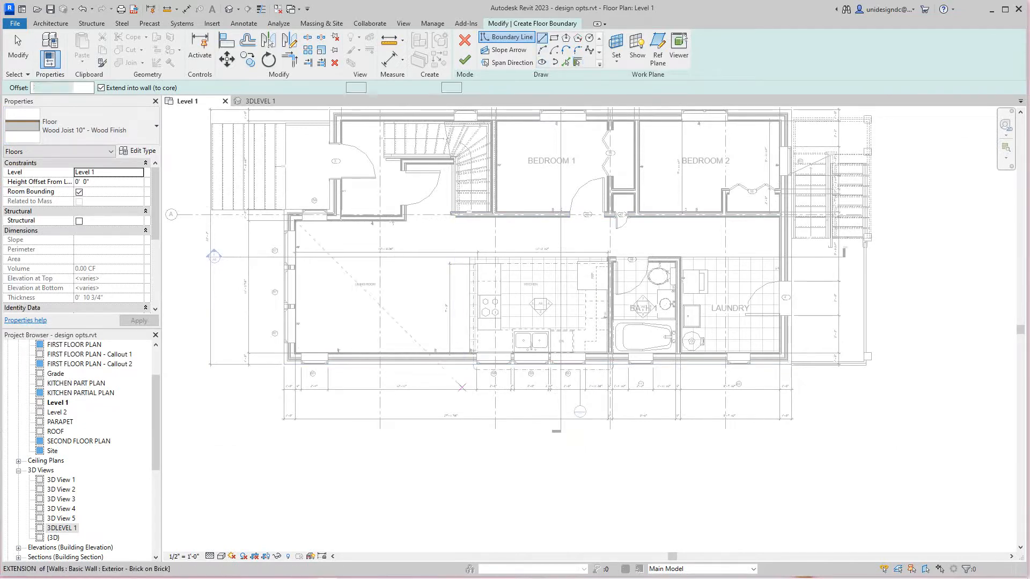
pyautogui.click(543, 37)
pyautogui.scroll(4, 491, 257)
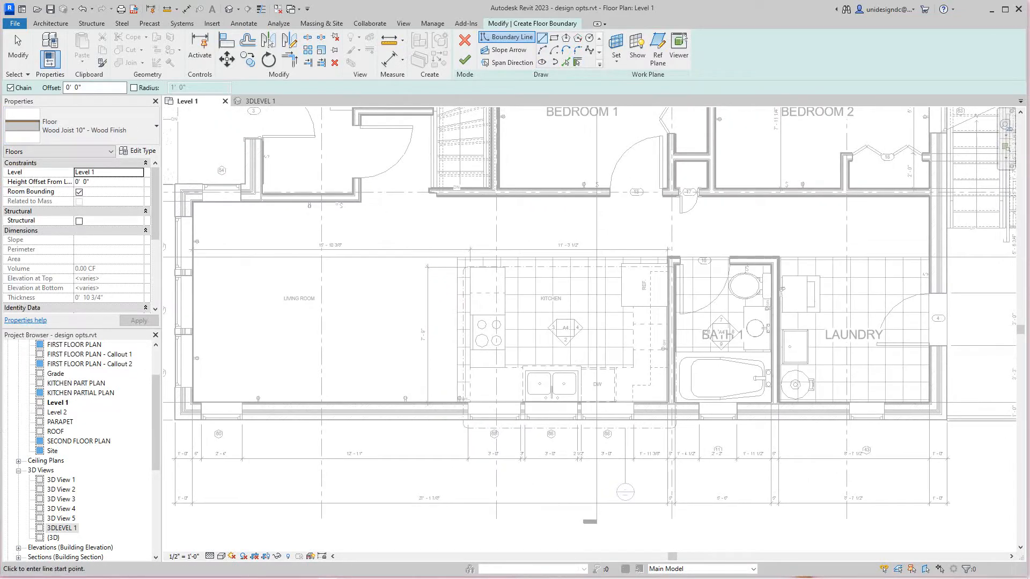
pyautogui.scroll(2, 450, 370)
pyautogui.click(460, 198)
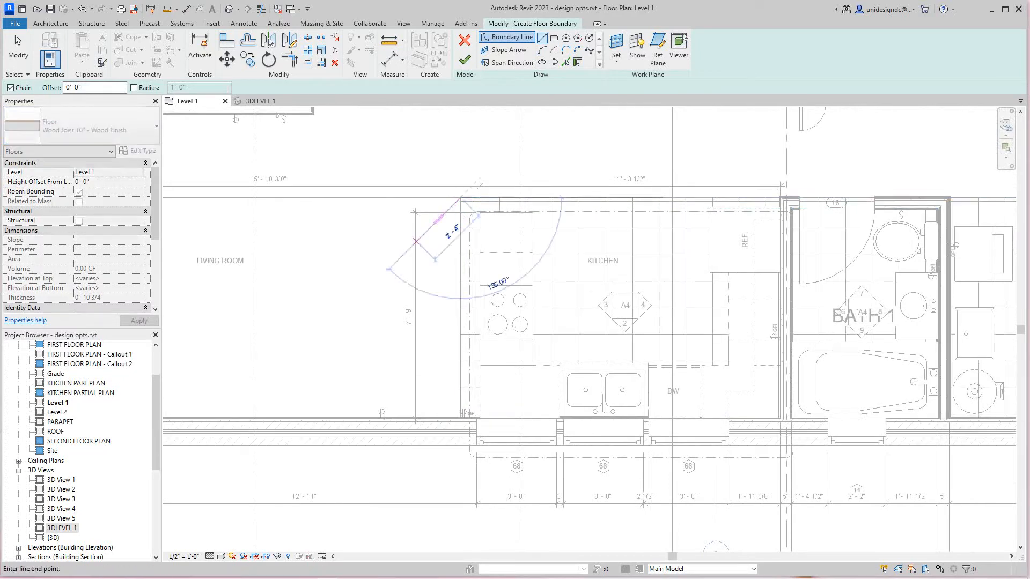
pyautogui.click(460, 418)
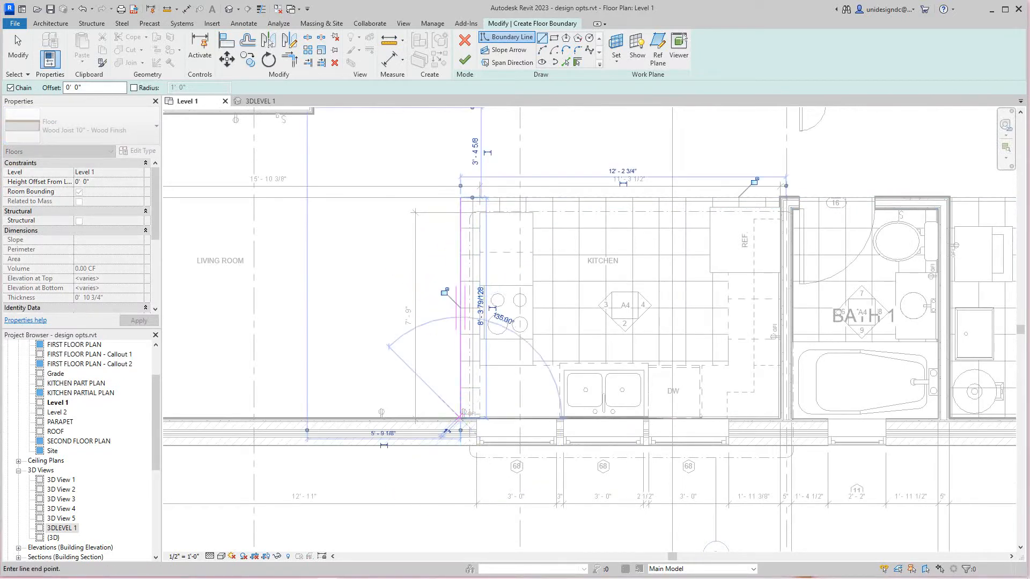
# - Continue the boundary along the living room's exterior walls, about 15' below the room and about 11'-5" along the window wall
pyautogui.scroll(-4, 447, 430)
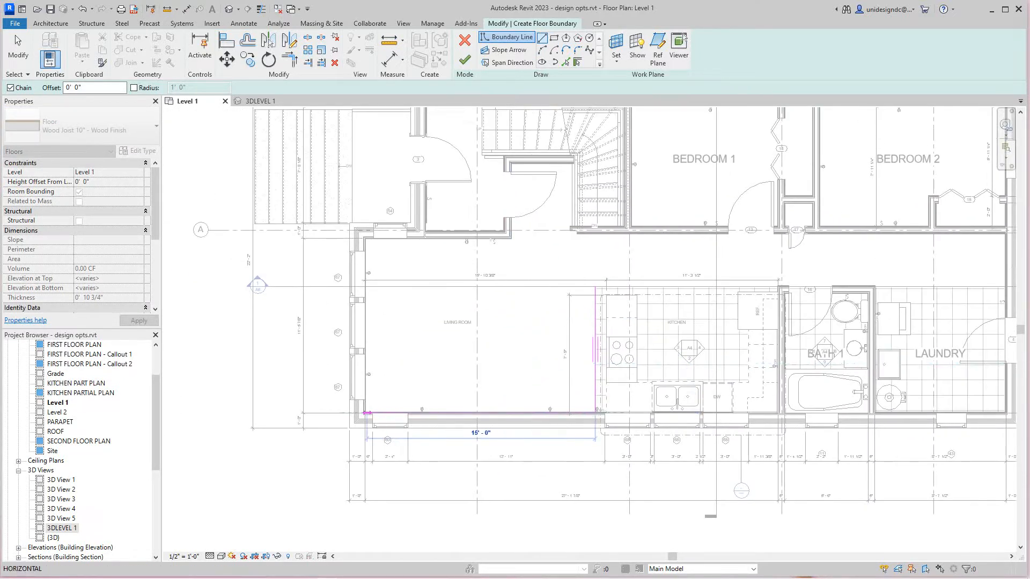
pyautogui.scroll(3, 366, 413)
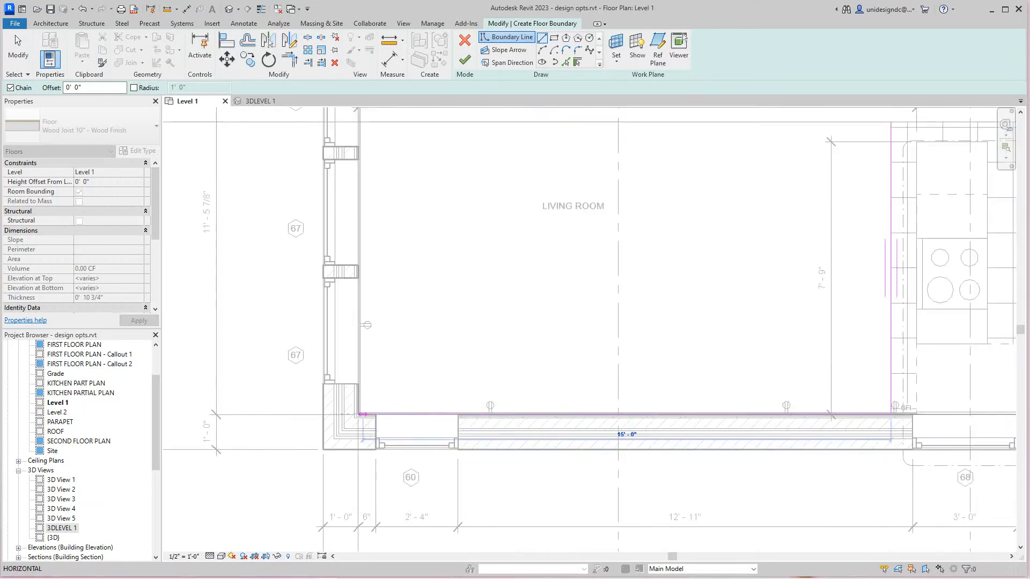
pyautogui.click(359, 415)
pyautogui.scroll(-3, 343, 386)
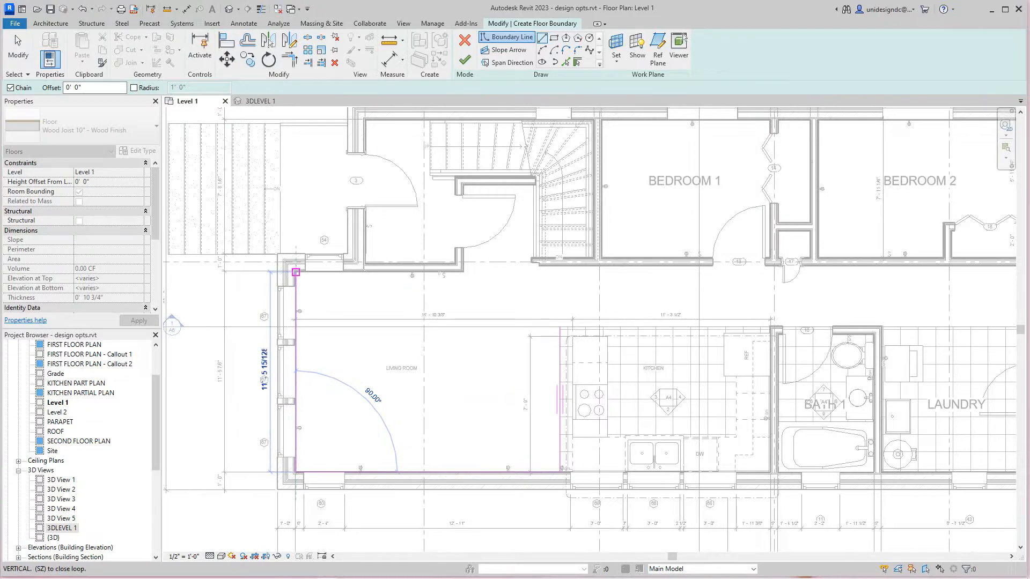
pyautogui.click(296, 272)
# - Extend the boundary along the living room's upper wall, around its end, and about 4' across the opening to the stair-side wall
pyautogui.scroll(3, 296, 274)
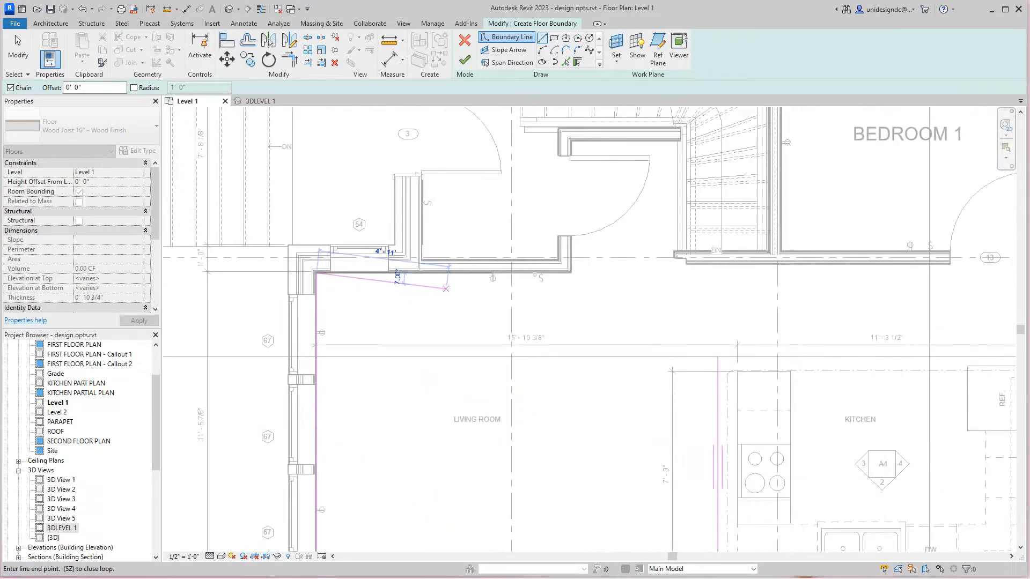
pyautogui.scroll(-3, 446, 289)
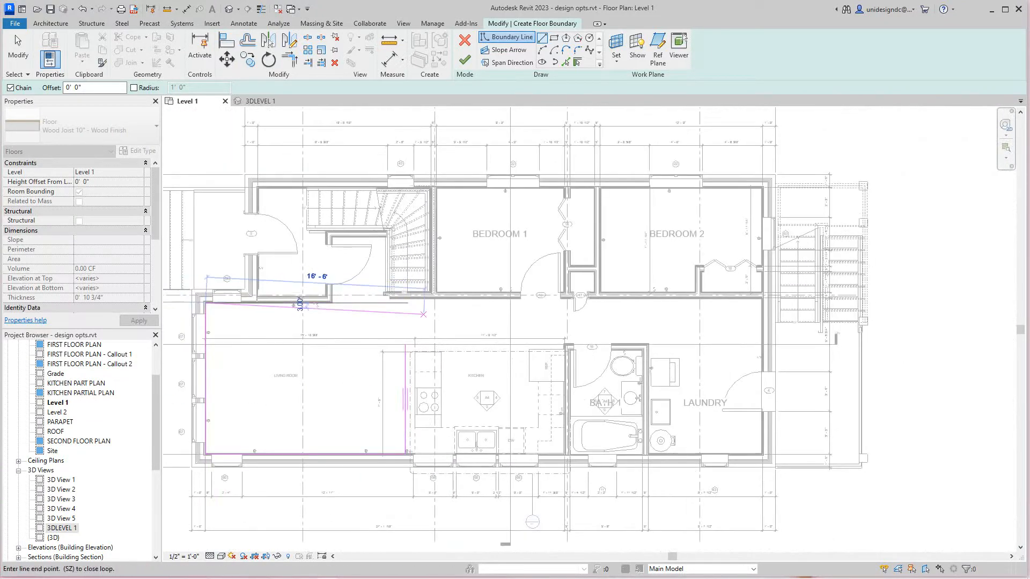
pyautogui.scroll(5, 423, 315)
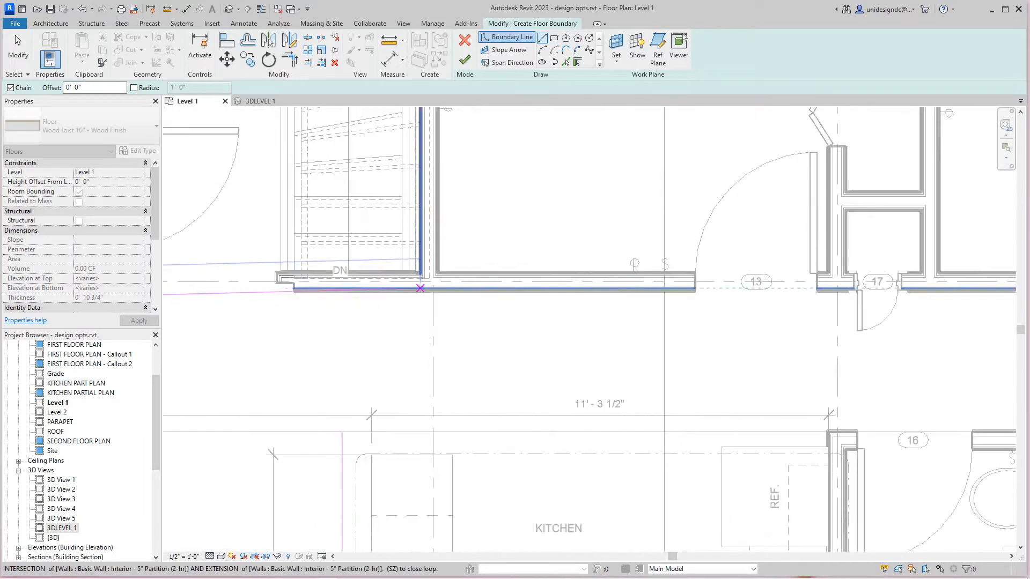
pyautogui.scroll(-4, 420, 289)
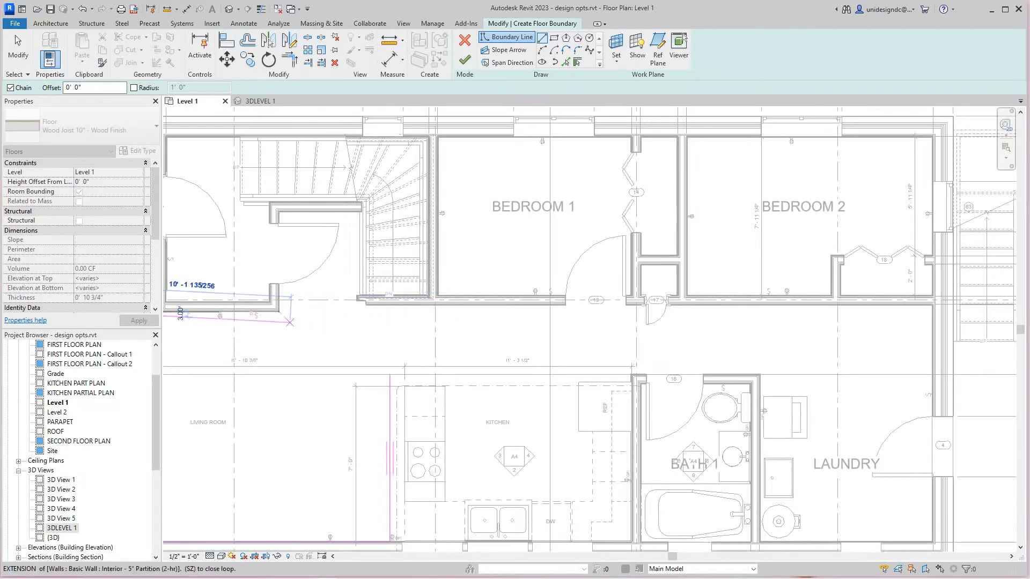
pyautogui.scroll(5, 290, 323)
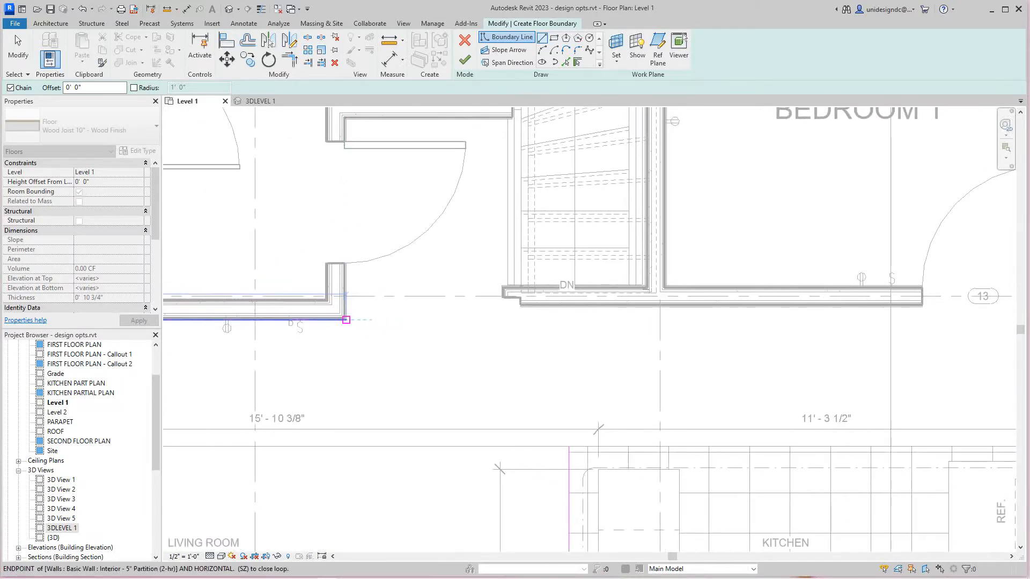
pyautogui.click(346, 320)
pyautogui.click(346, 296)
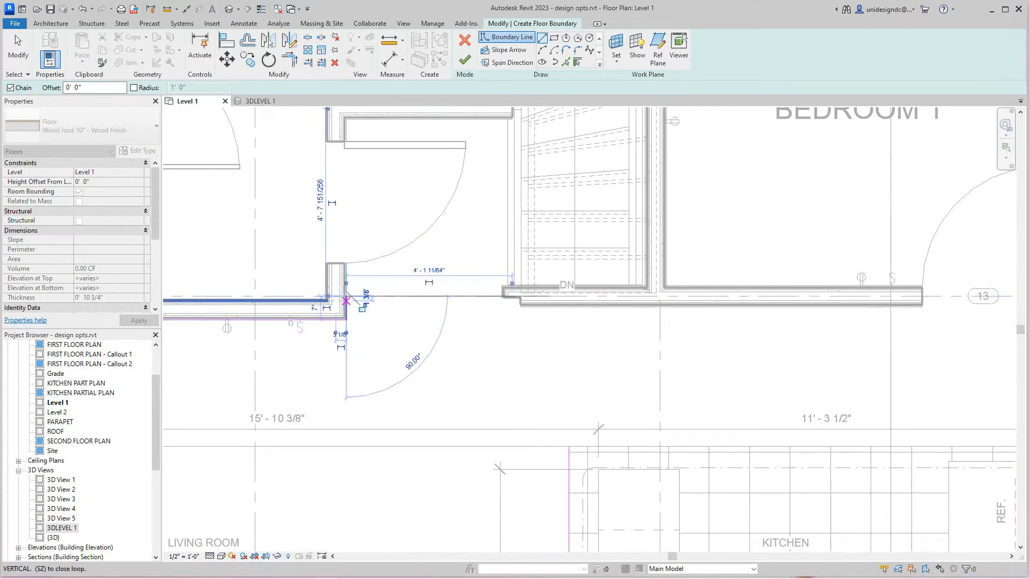
pyautogui.click(512, 296)
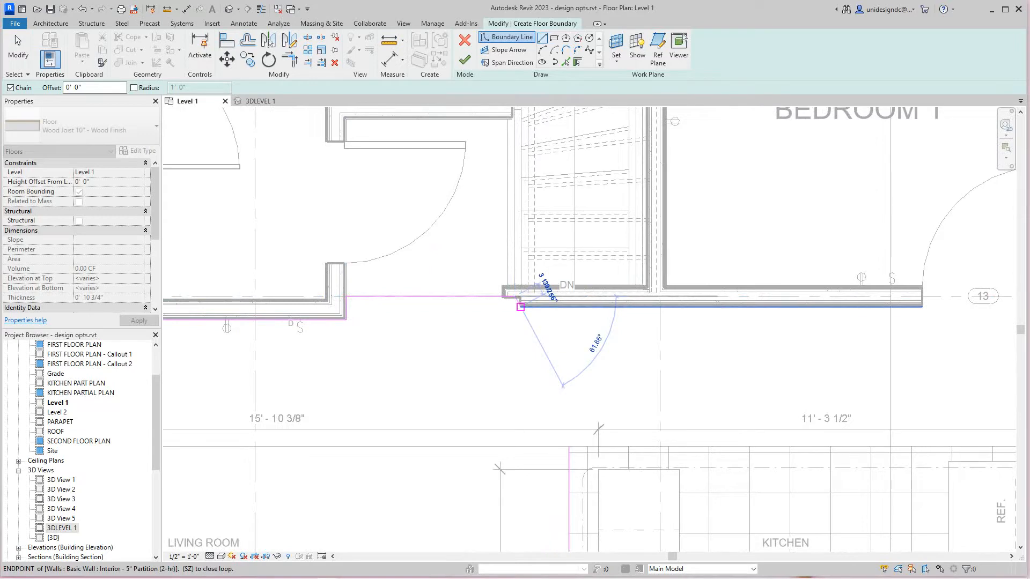
# - Continue the boundary past the stairs, up the stair-side wall of Bedroom 1, and about 24'-8" along the bedrooms' exterior wall
pyautogui.scroll(-4, 515, 336)
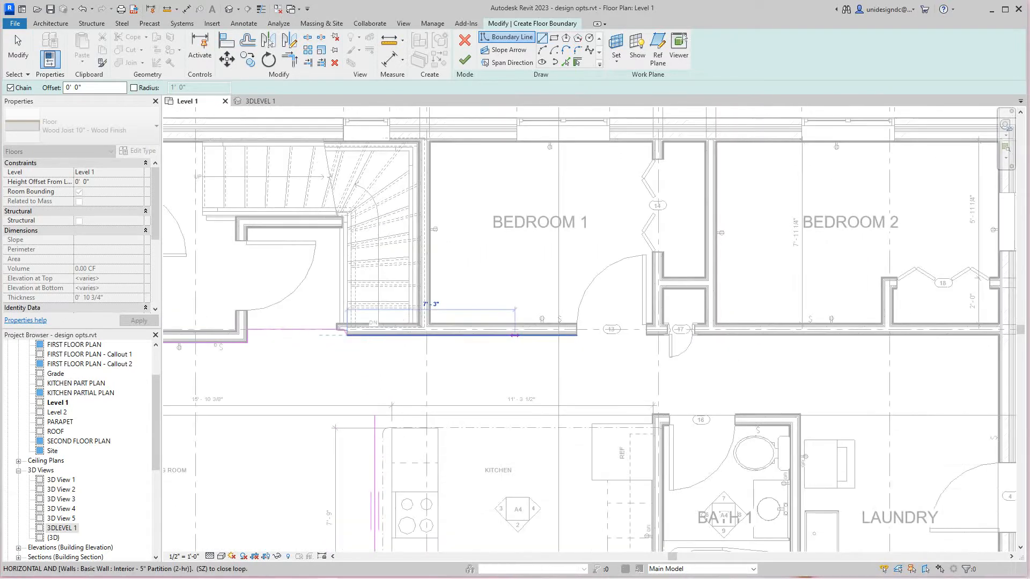
pyautogui.scroll(-3, 441, 337)
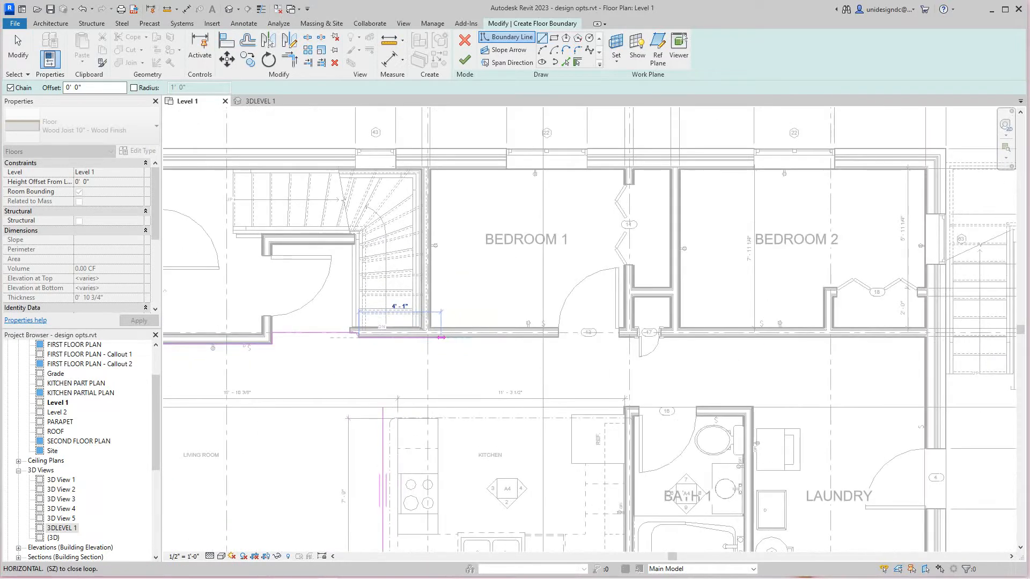
pyautogui.click(430, 338)
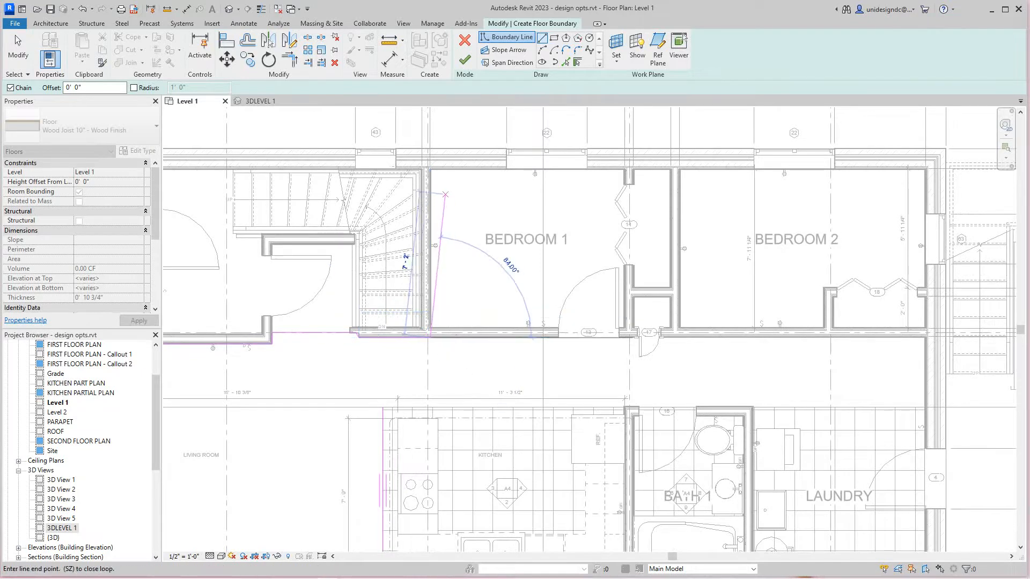
pyautogui.click(430, 167)
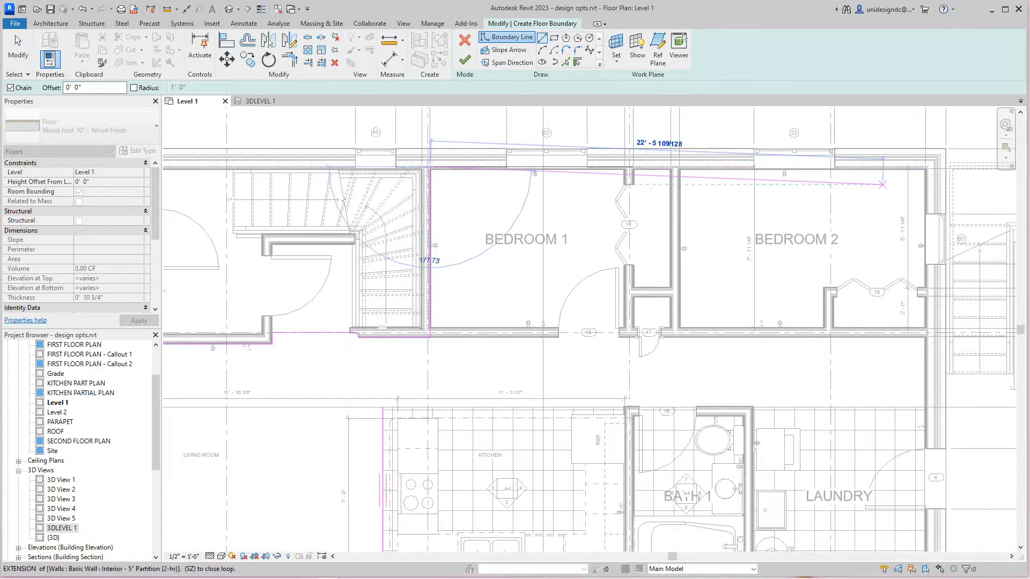
pyautogui.click(927, 167)
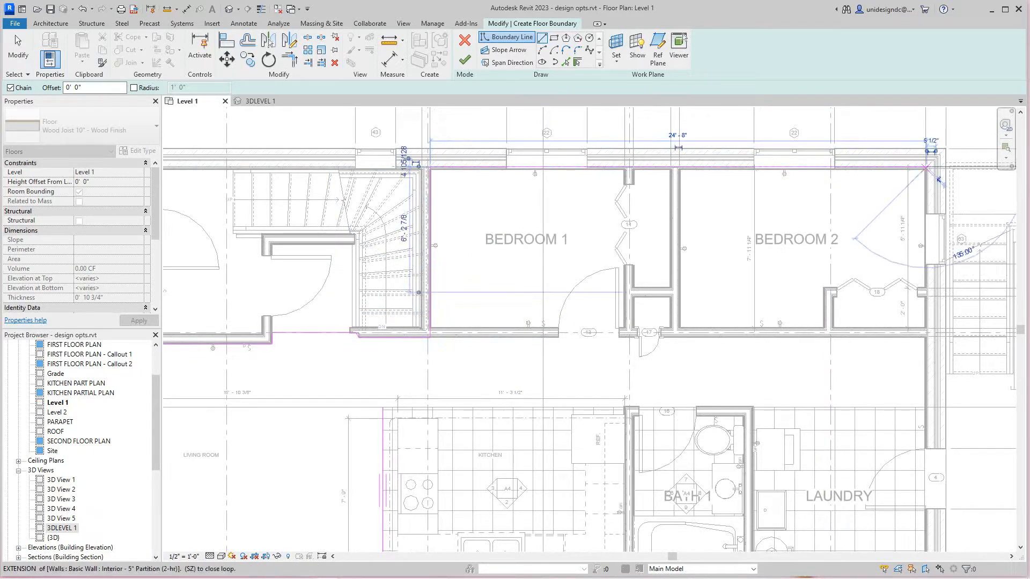
# - Close the boundary down the exterior wall beside Bedroom 2 and back along the tile floor's edge to the kitchen tile corner
pyautogui.scroll(-3, 939, 180)
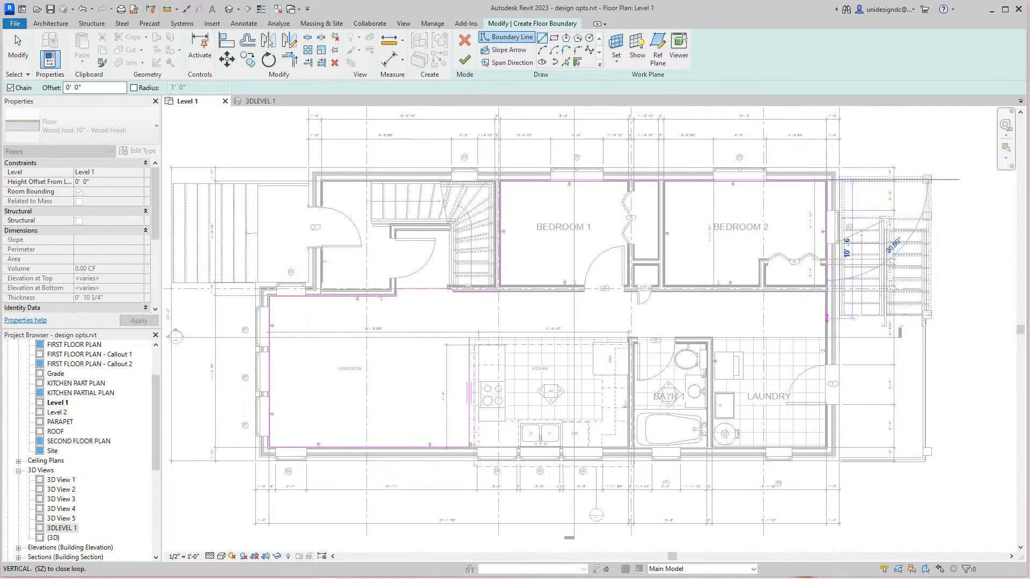
pyautogui.scroll(3, 826, 338)
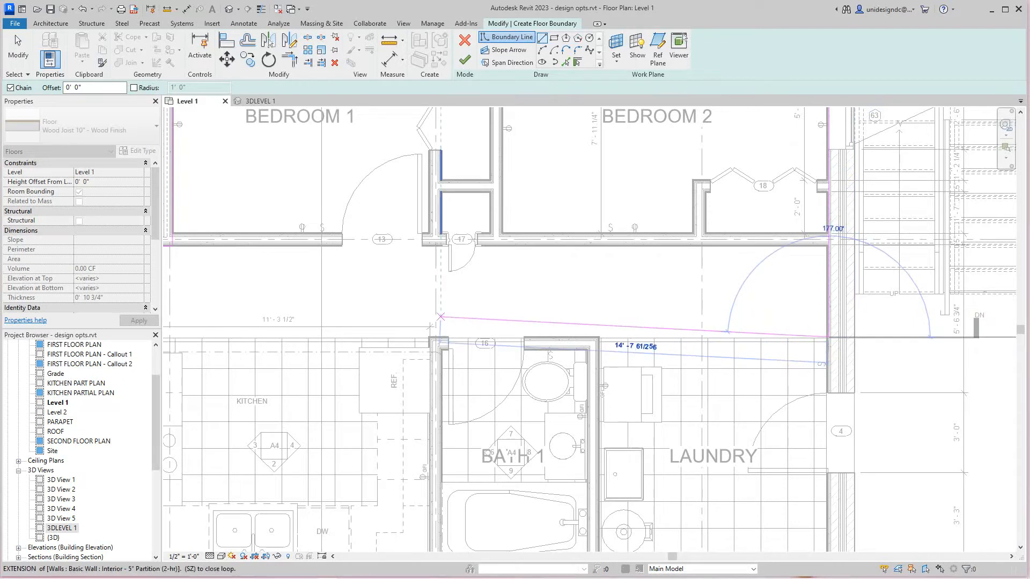
pyautogui.scroll(-3, 801, 323)
pyautogui.scroll(3, 418, 328)
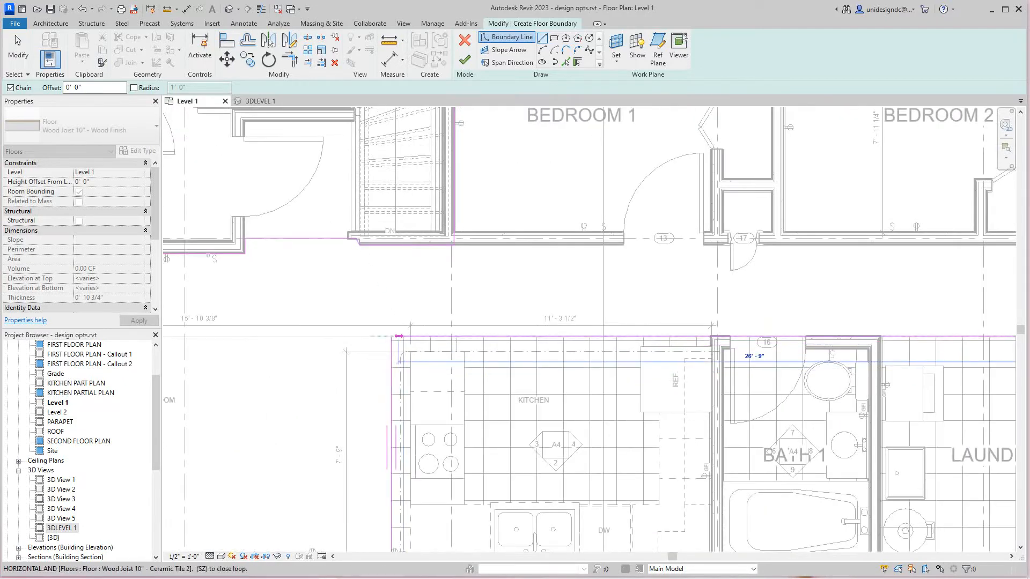
pyautogui.click(391, 336)
pyautogui.scroll(-5, 397, 333)
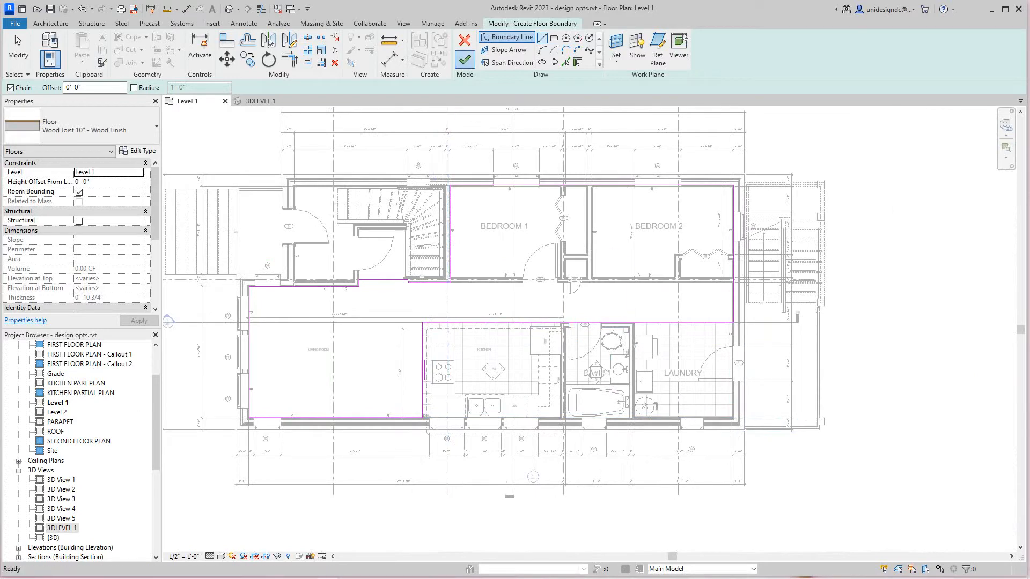
# - Finish the wood-finish floor sketch without attaching the walls to the floor's bottom, and leave the floor command
pyautogui.click(465, 60)
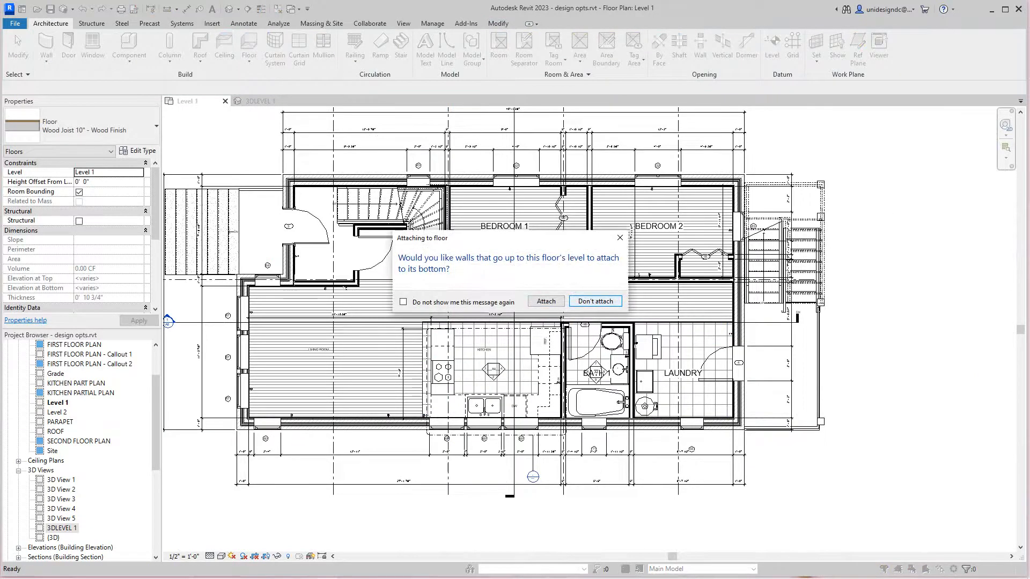
pyautogui.press('Return')
pyautogui.press('Escape')
# - Examine the new wood flooring against the kitchen tile in the Level 1 plan and from several angles in the 3DLEVEL 1 view
pyautogui.scroll(-2, 544, 410)
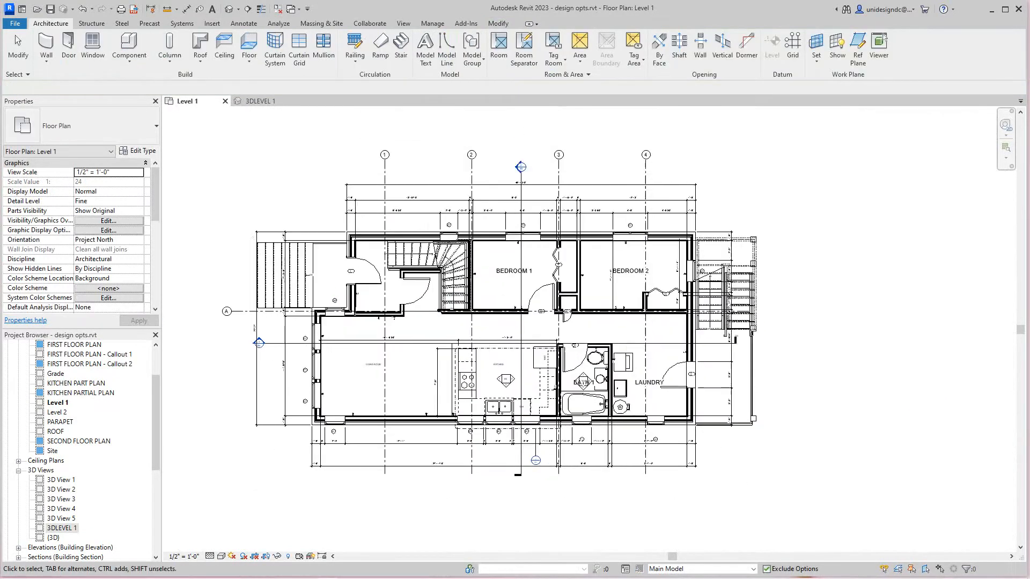
pyautogui.scroll(1, 544, 410)
pyautogui.moveTo(421, 378); pyautogui.dragTo(476, 371, button='middle')
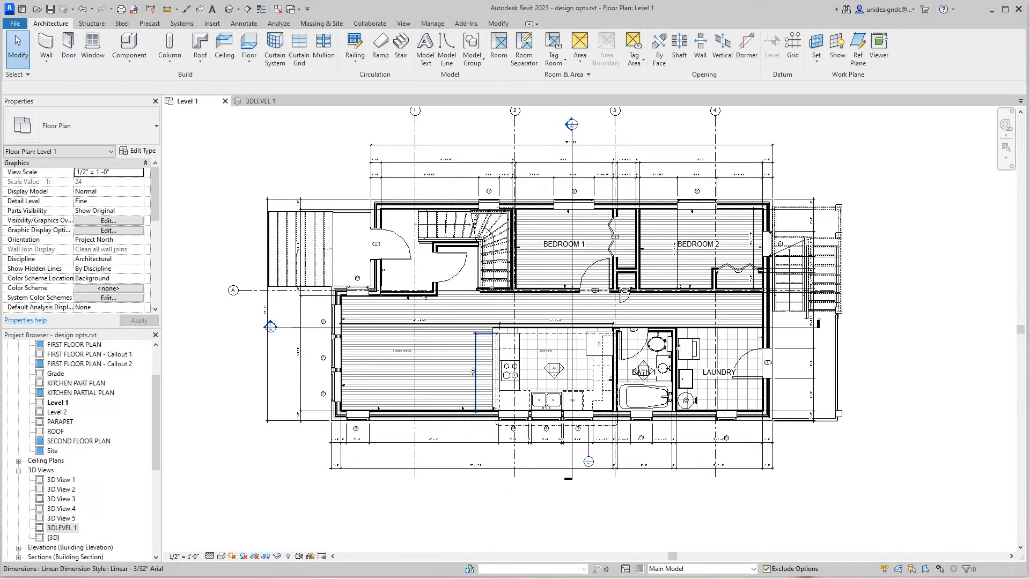
pyautogui.scroll(1, 474, 372)
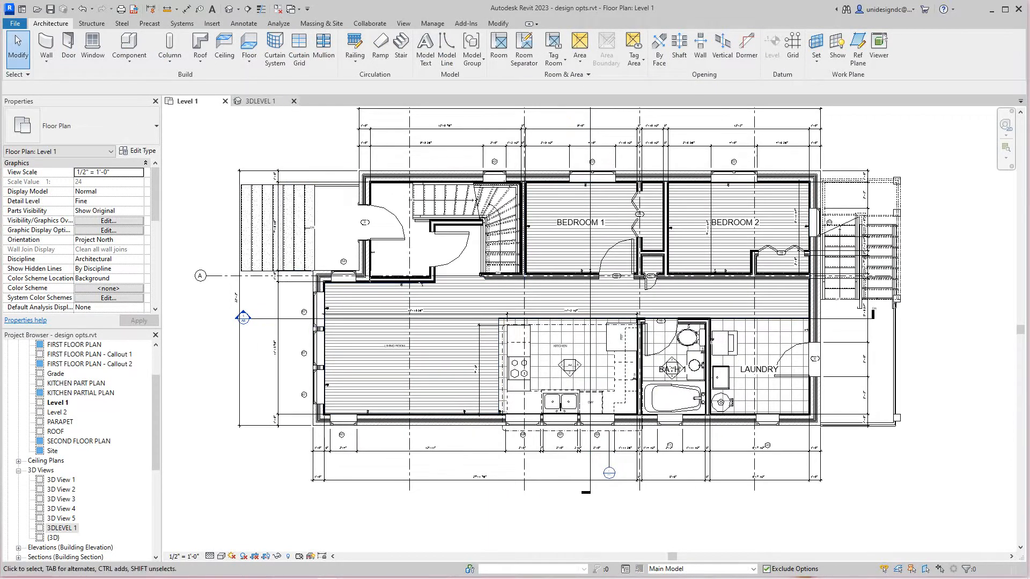
pyautogui.hotkey('ctrl', 'Tab')
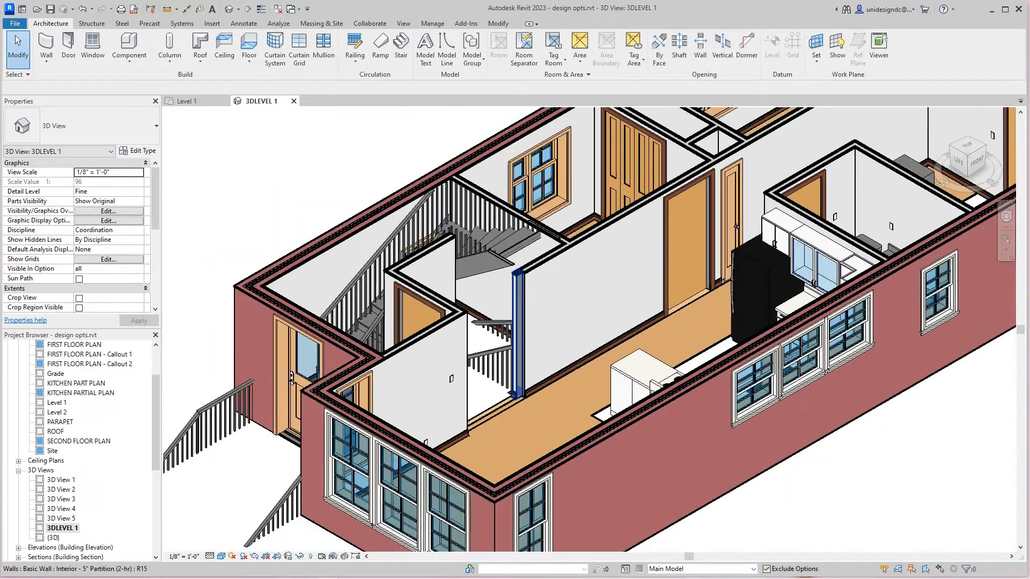
pyautogui.scroll(-1, 518, 395)
pyautogui.moveTo(968, 161)
pyautogui.mouseDown()
pyautogui.moveTo(999, 180)
pyautogui.moveTo(999, 169)
pyautogui.mouseUp()
pyautogui.scroll(2, 675, 349)
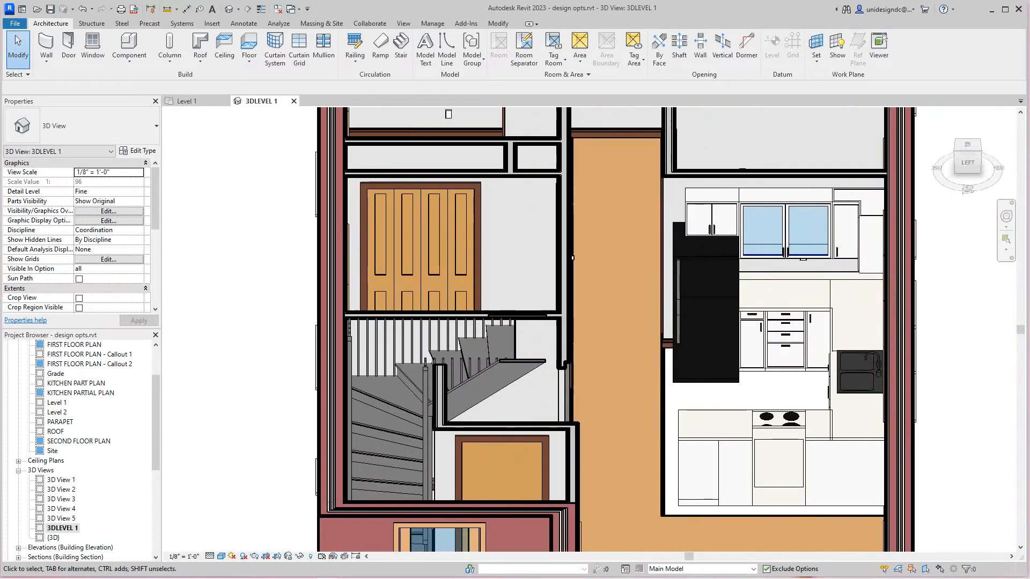
pyautogui.scroll(-2, 688, 370)
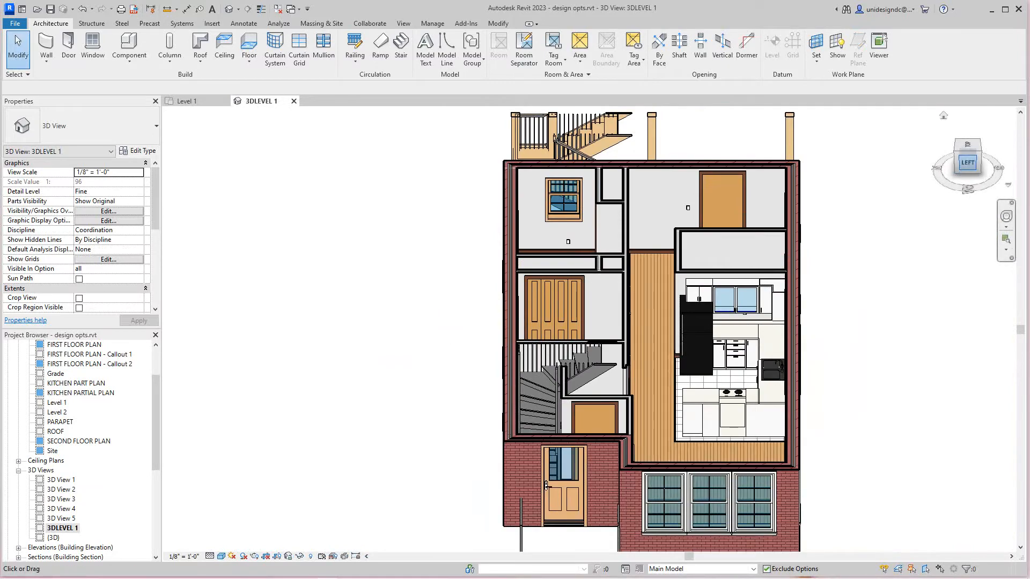
pyautogui.moveTo(968, 163); pyautogui.dragTo(935, 164)
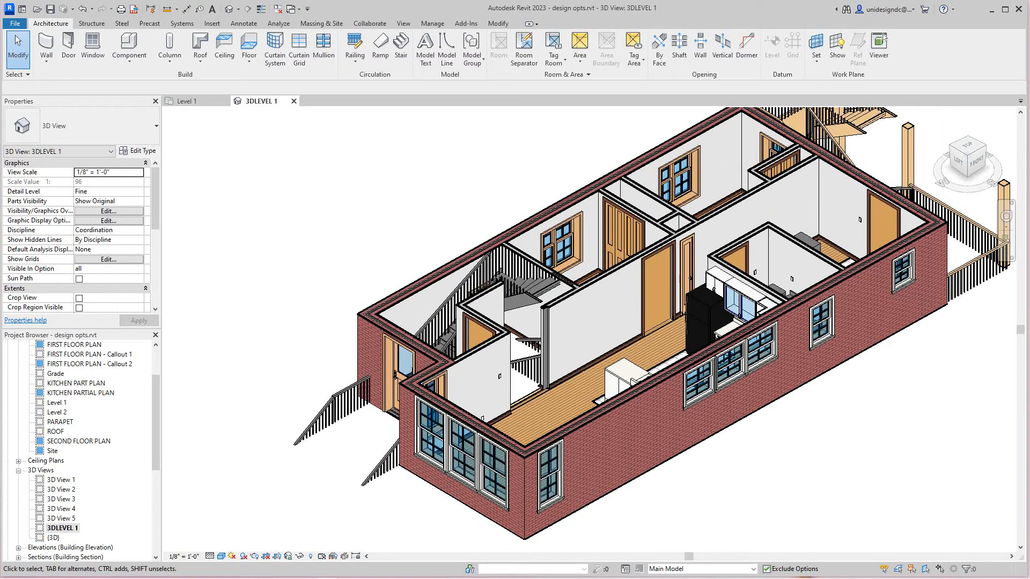
pyautogui.scroll(2, 81, 450)
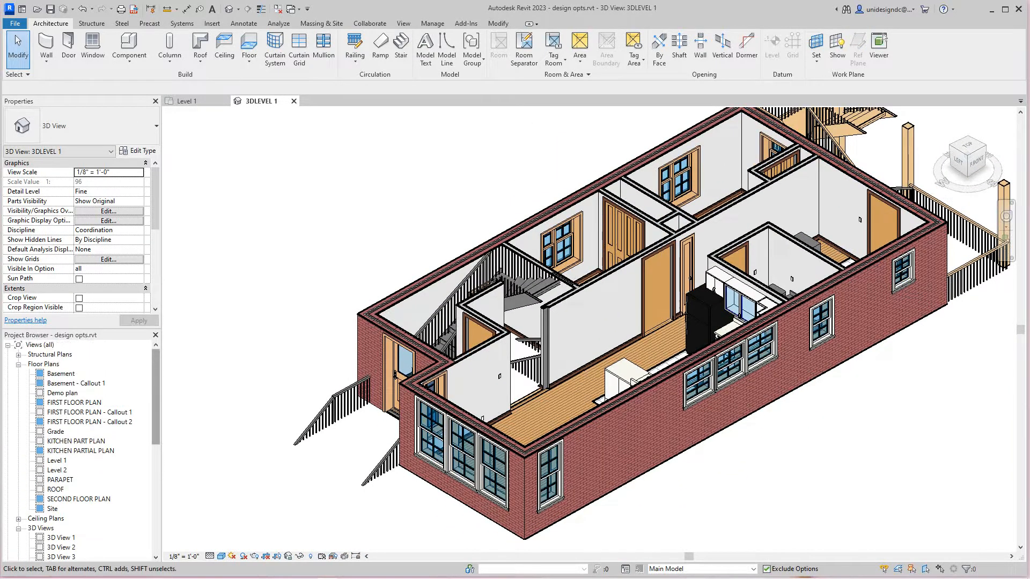
# - Return to the Level 1 plan and check the extents of the wood-finish floor
pyautogui.click(188, 101)
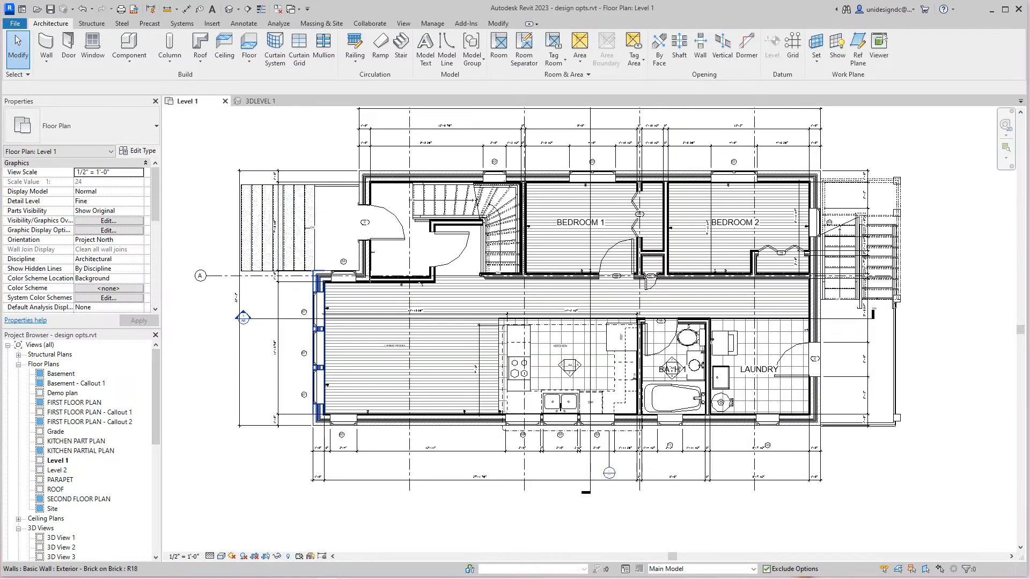
pyautogui.scroll(-2, 356, 312)
pyautogui.scroll(2, 489, 424)
pyautogui.moveTo(488, 424); pyautogui.dragTo(581, 473, button='middle')
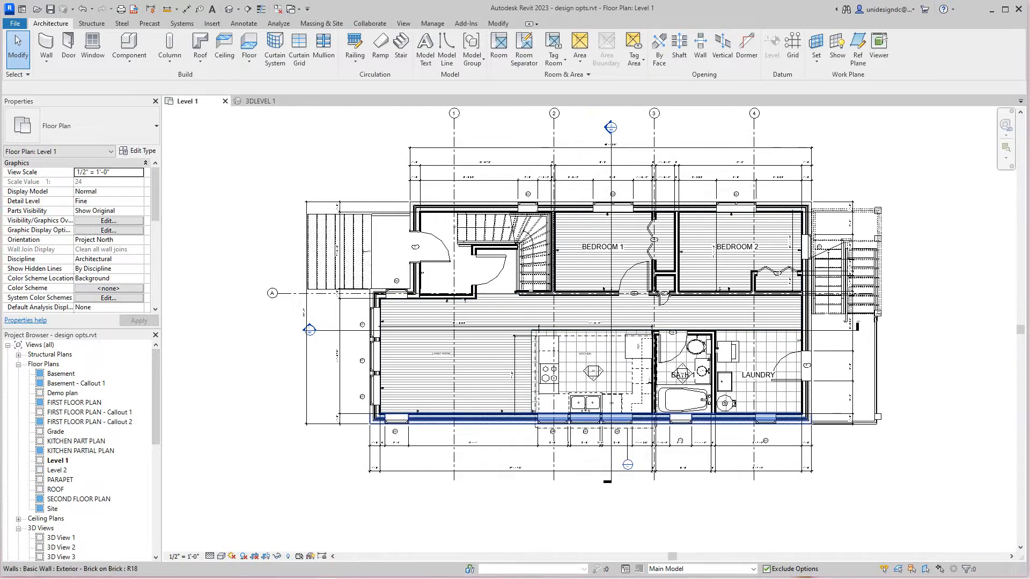
pyautogui.click(531, 408)
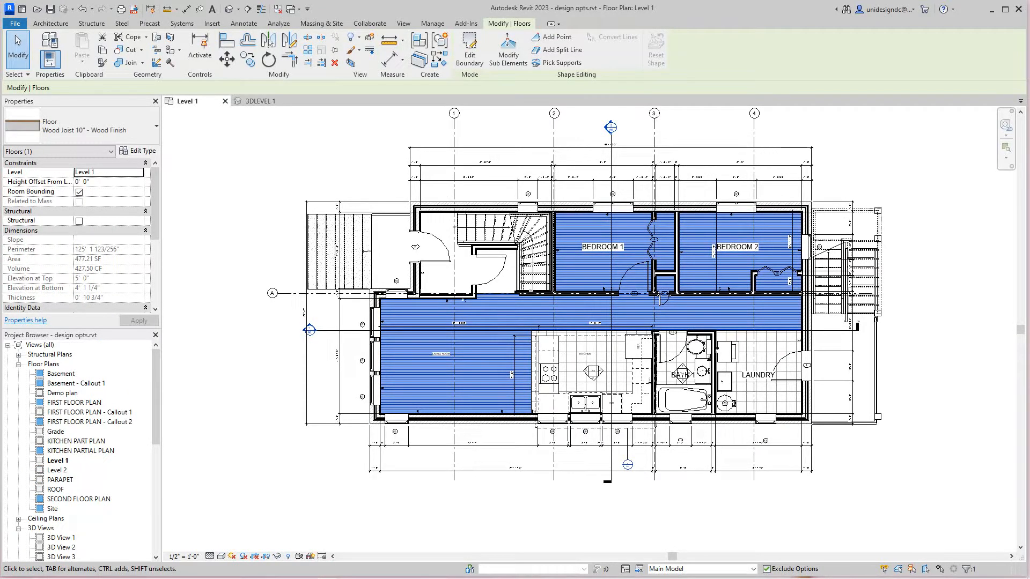
pyautogui.press('Escape')
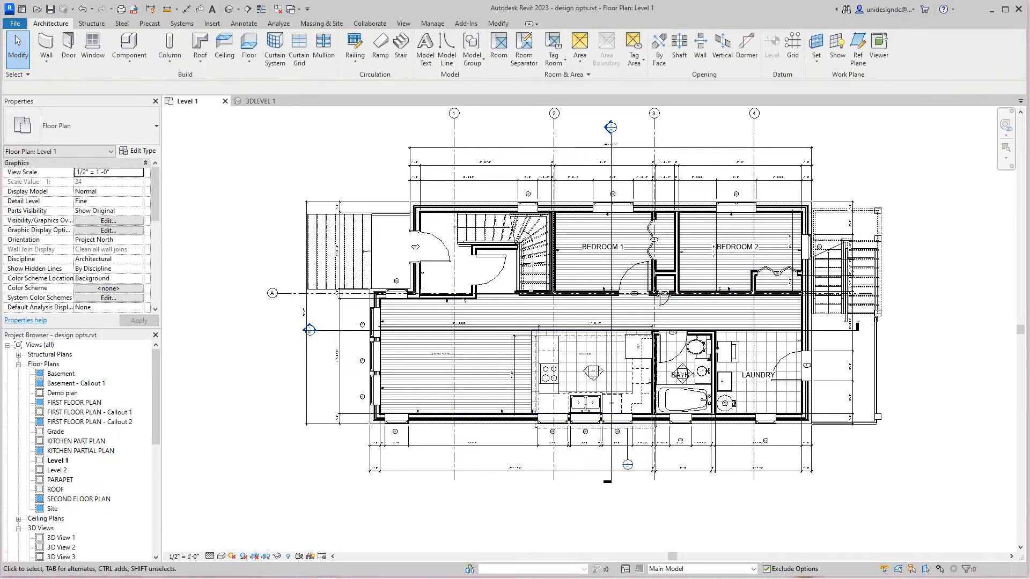
# - Compare the extents of the ceramic tile floor under kitchen, bath and laundry with those of the wood-finish floor
pyautogui.scroll(3, 581, 363)
pyautogui.scroll(-4, 592, 375)
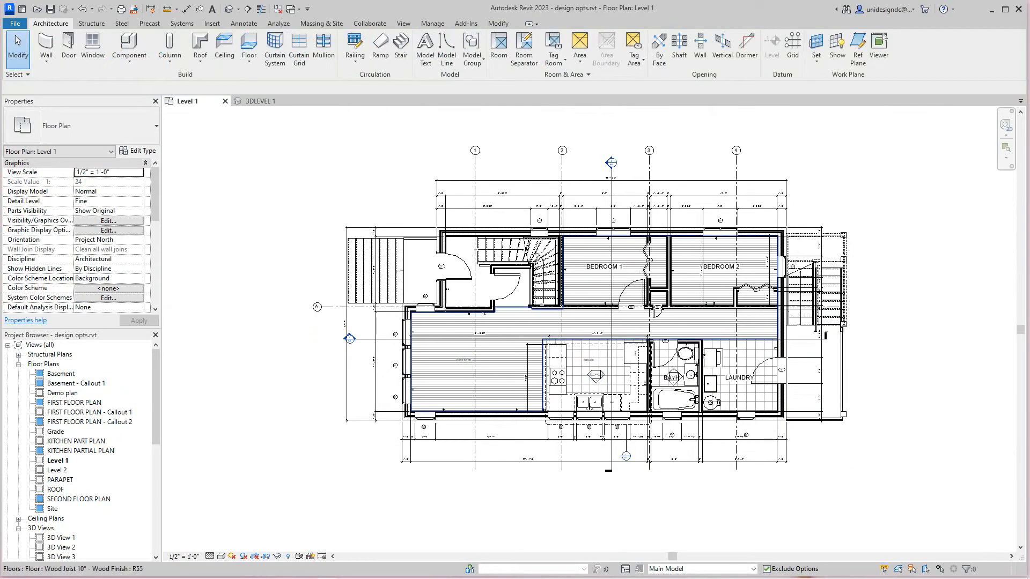
pyautogui.scroll(2, 498, 386)
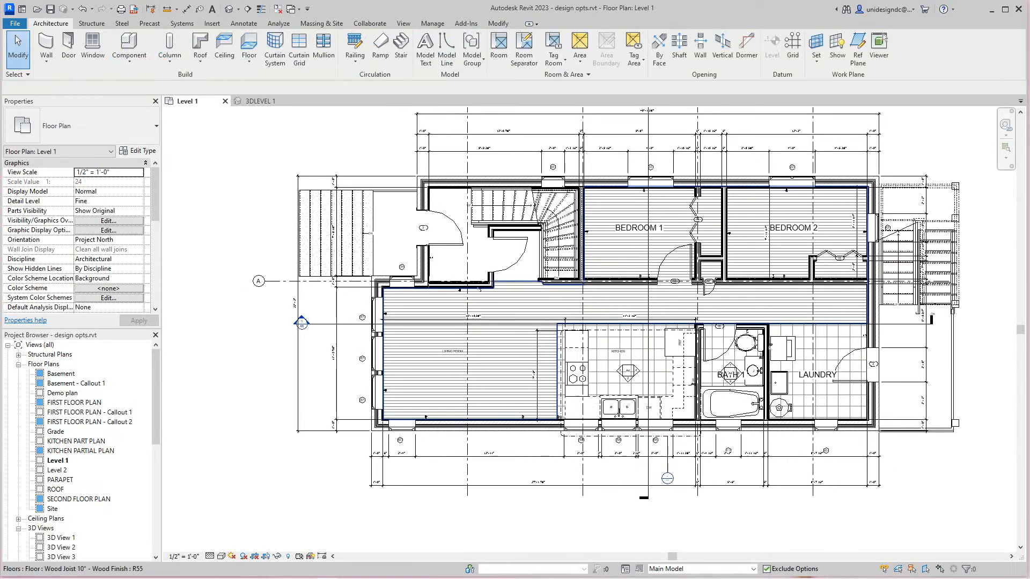
pyautogui.scroll(3, 622, 329)
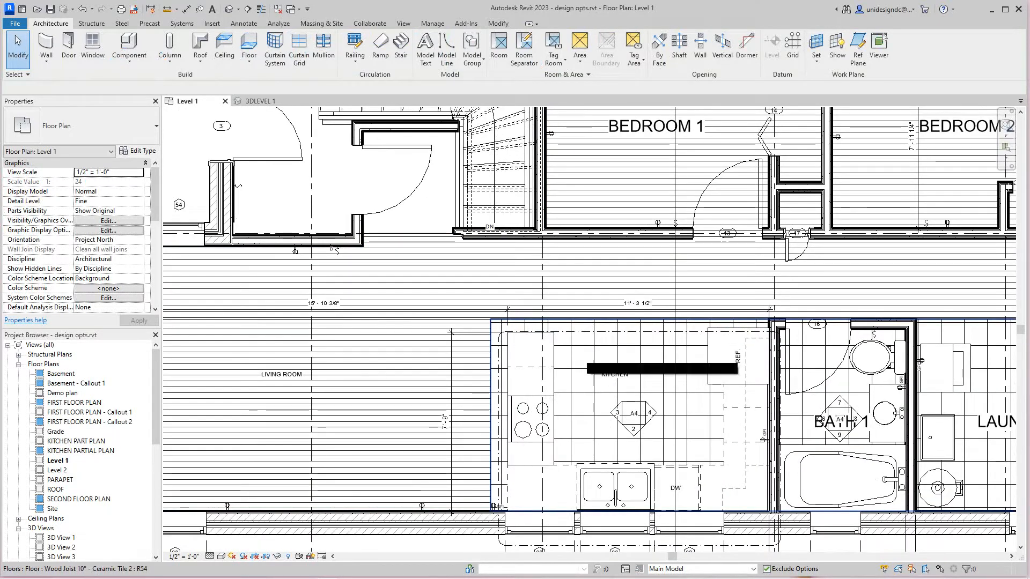
pyautogui.click(584, 359)
pyautogui.scroll(-3, 585, 359)
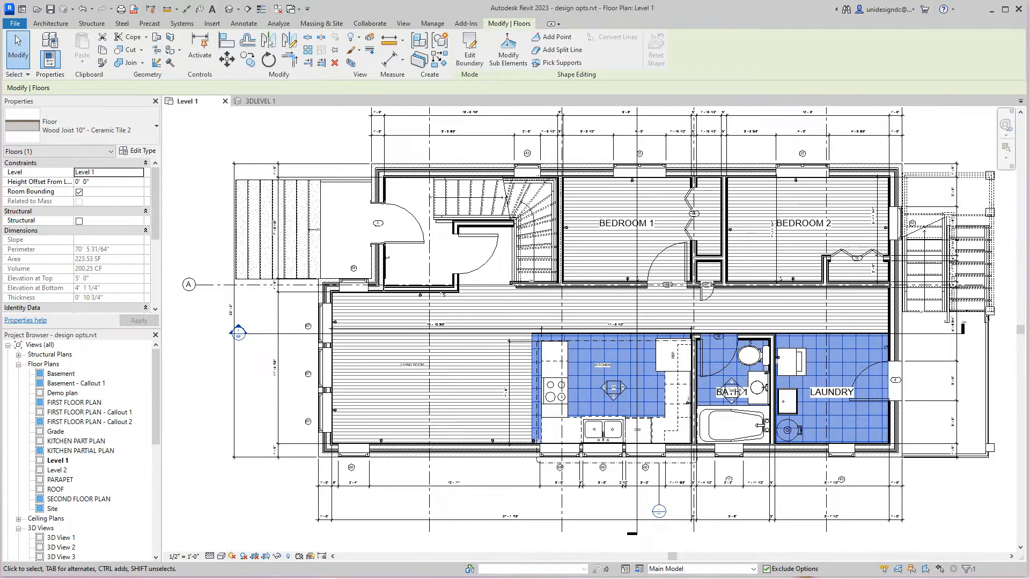
pyautogui.press('Escape')
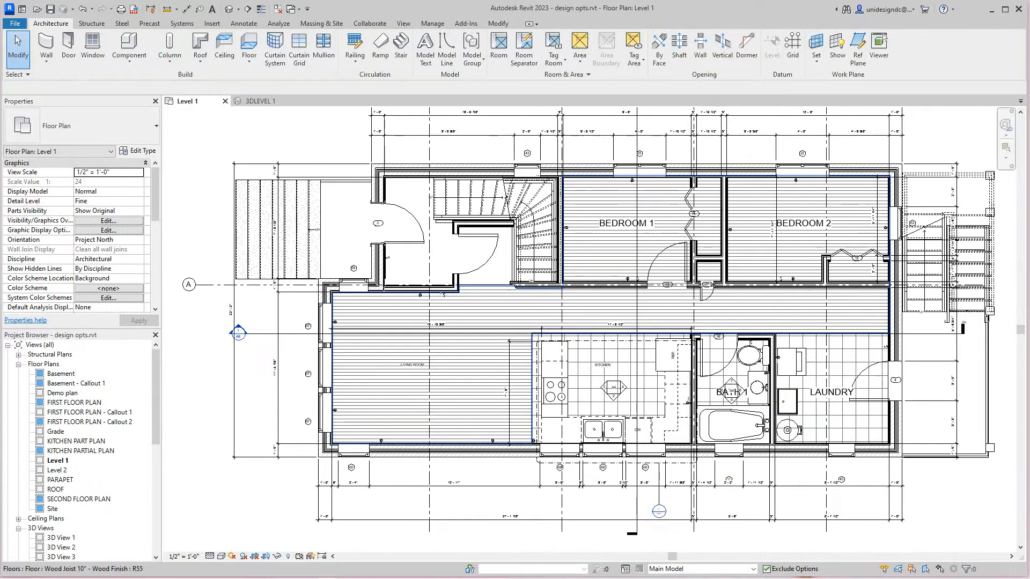
pyautogui.click(443, 294)
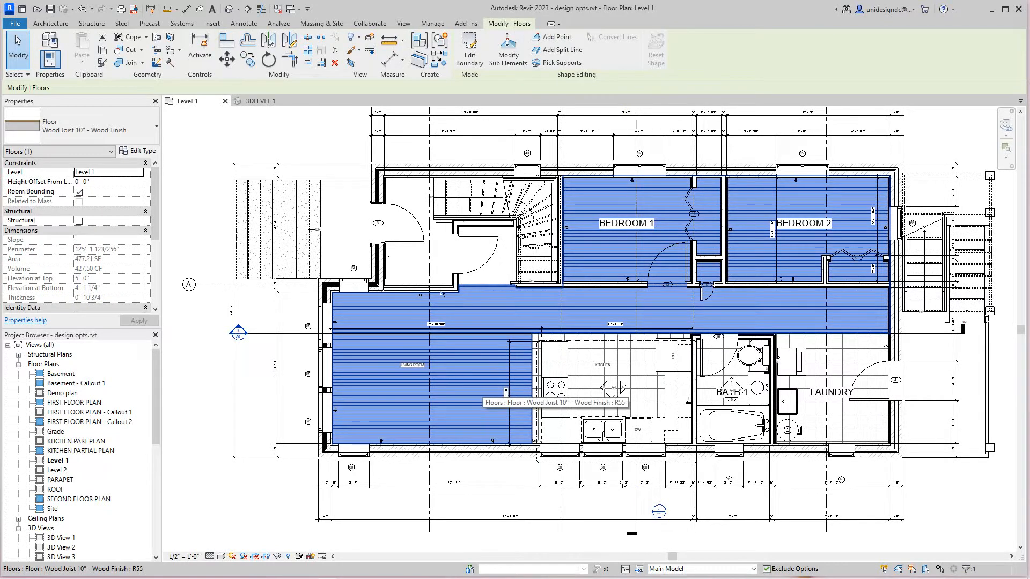
pyautogui.scroll(-3, 482, 389)
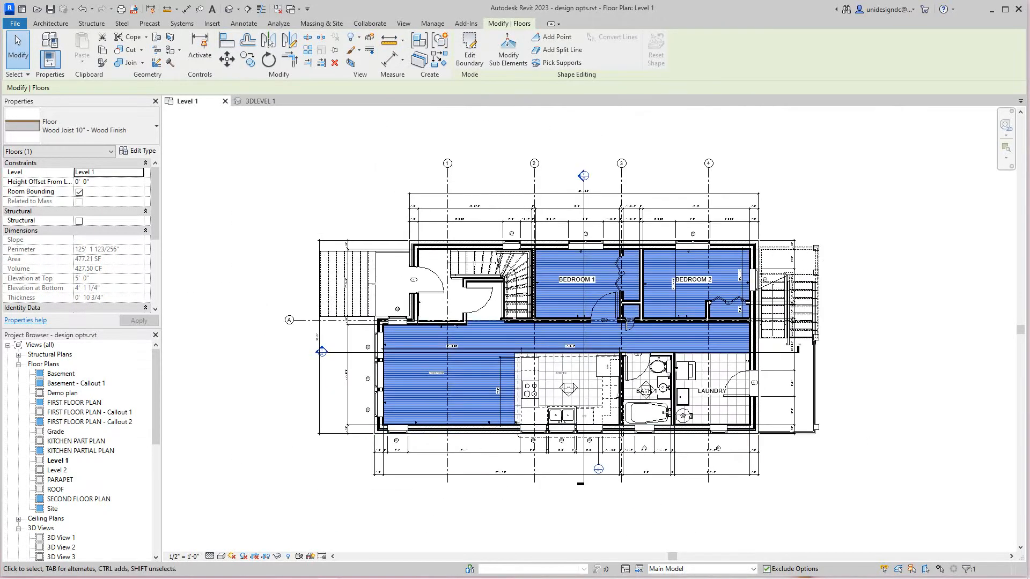
pyautogui.press('Escape')
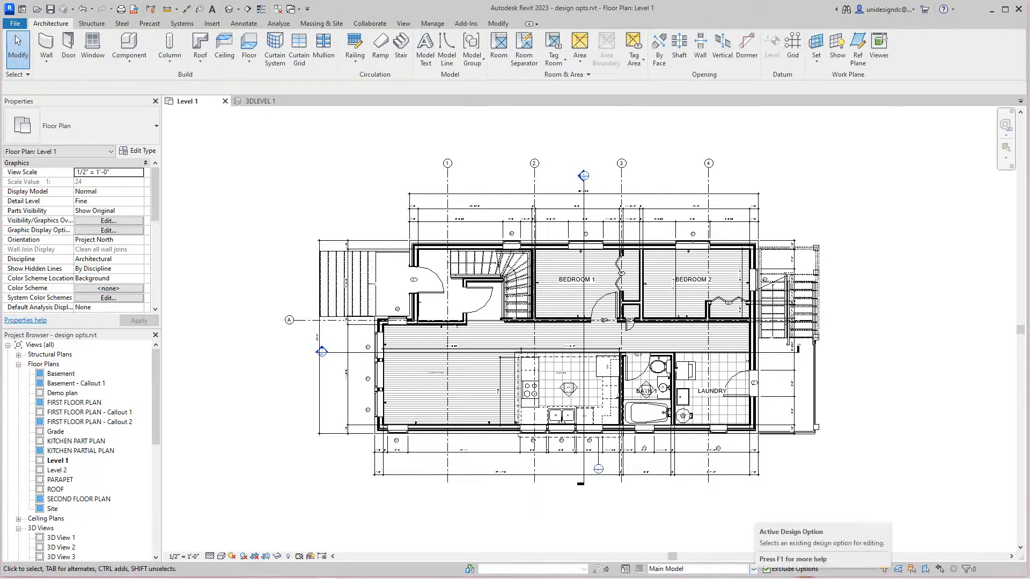
# - Make Option 2 of Option Set 1 the active design option and review its kitchen layout in the laundry area
pyautogui.click(753, 569)
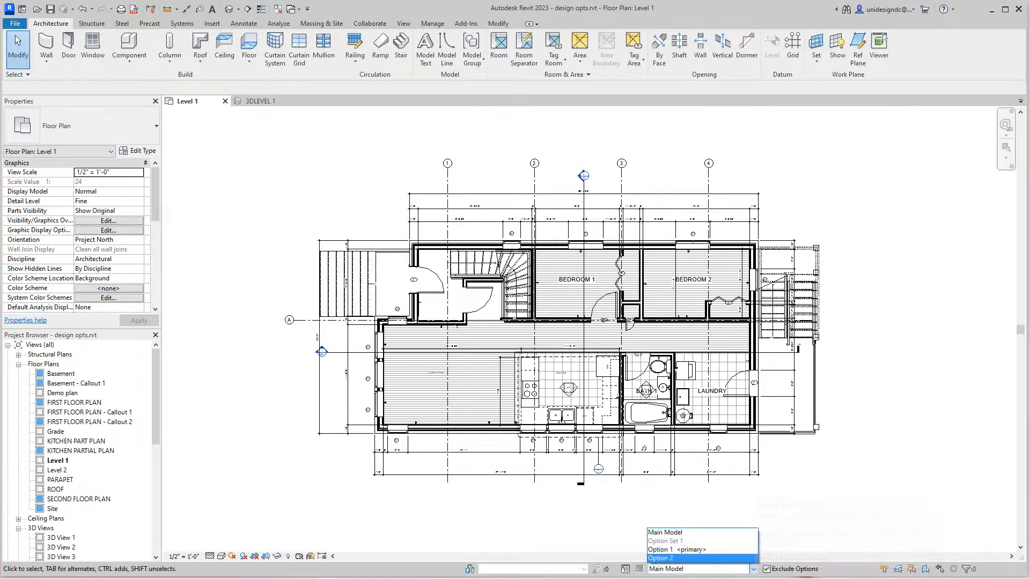
pyautogui.click(660, 558)
pyautogui.scroll(3, 715, 422)
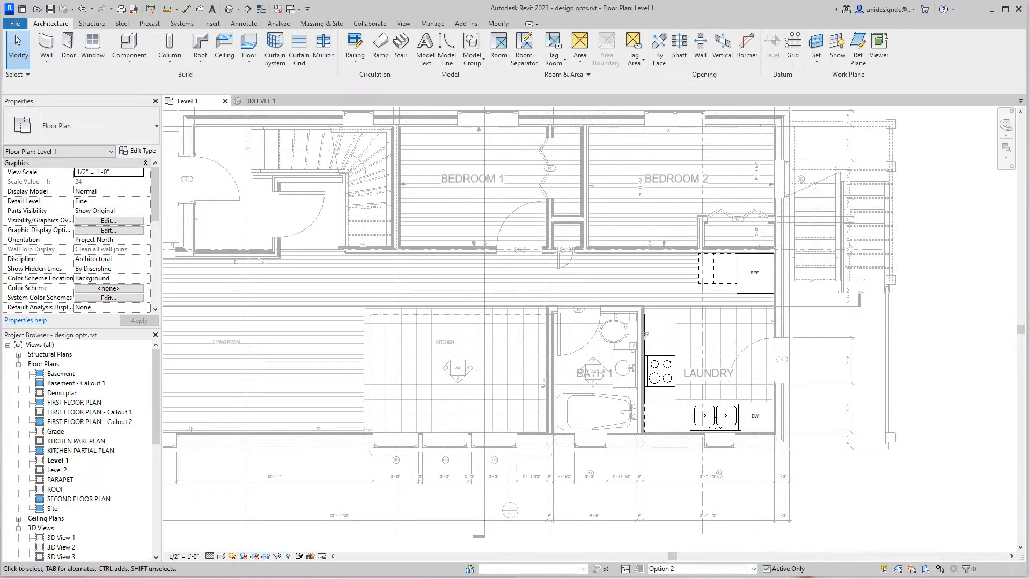
pyautogui.scroll(2, 474, 340)
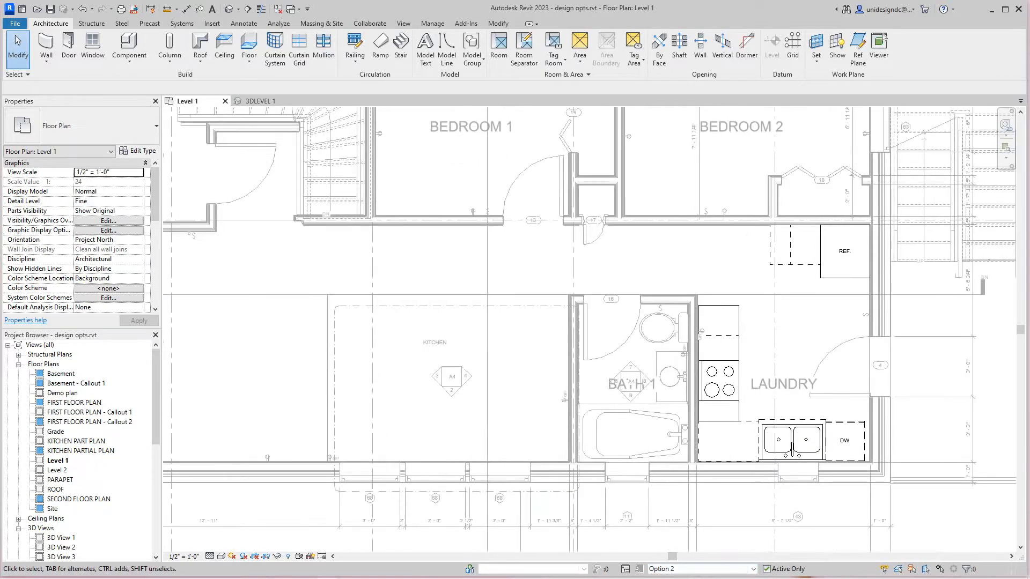
pyautogui.scroll(-4, 483, 341)
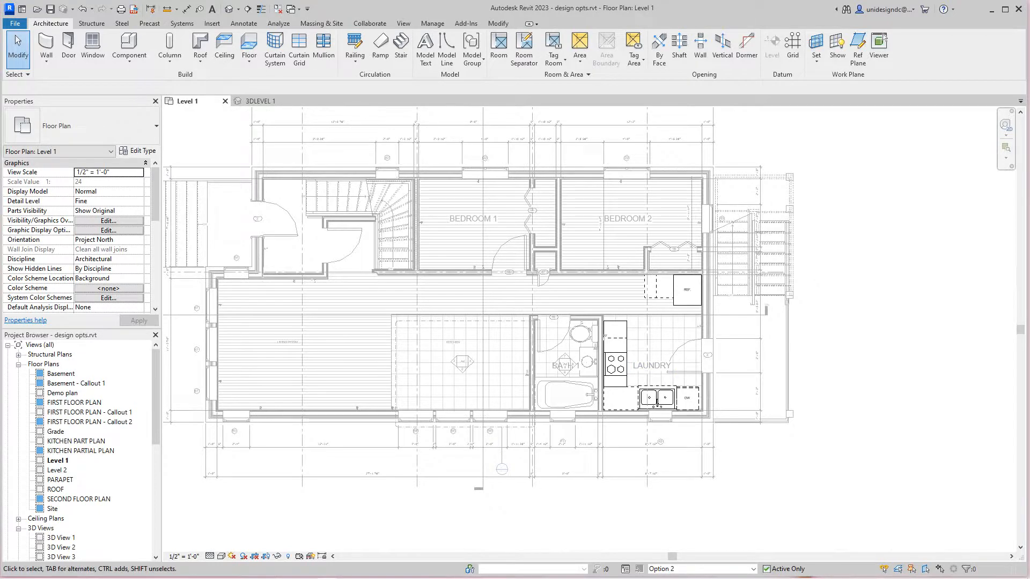
pyautogui.scroll(-1, 394, 348)
pyautogui.scroll(3, 395, 349)
pyautogui.scroll(-2, 394, 348)
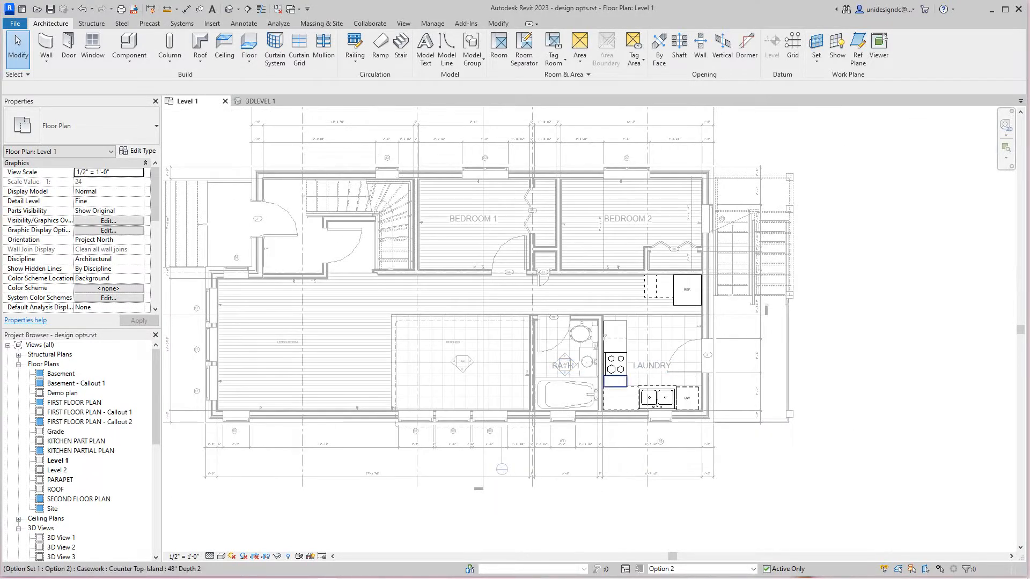
# - Make Main Model the active design option again in the Level 1 plan
pyautogui.scroll(-2, 681, 483)
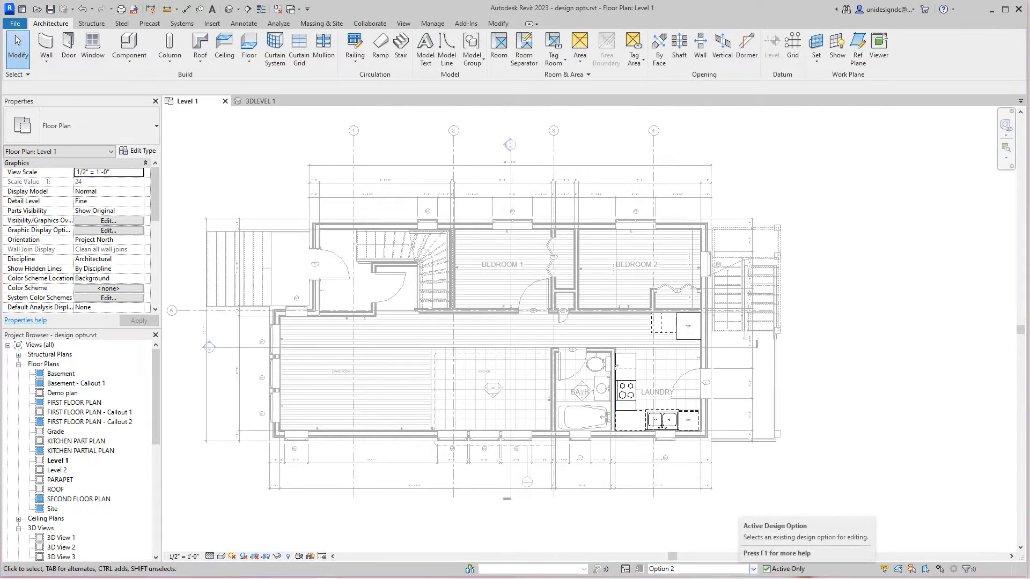
pyautogui.click(753, 569)
pyautogui.click(665, 533)
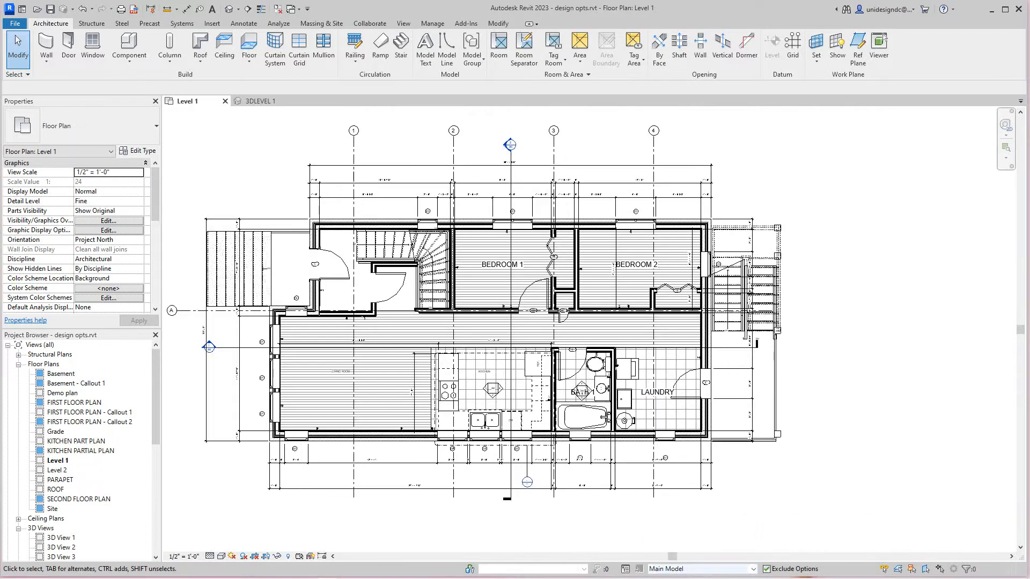
# - Move the ceramic tile floor's kitchen-side boundary edge to the wall between kitchen and bath, and finish without attaching walls to the floor
pyautogui.scroll(3, 434, 361)
pyautogui.scroll(2, 465, 361)
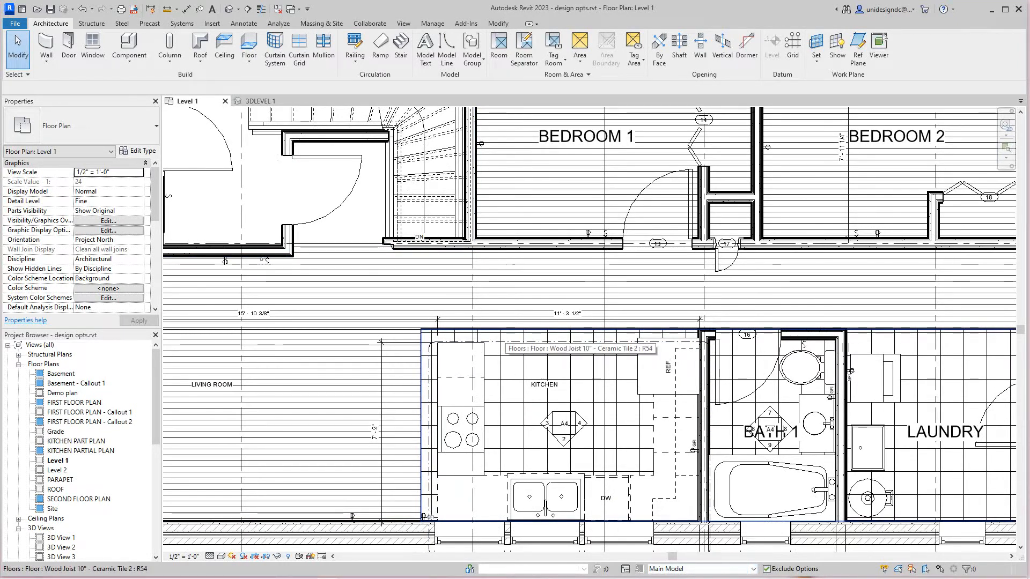
pyautogui.click(500, 339)
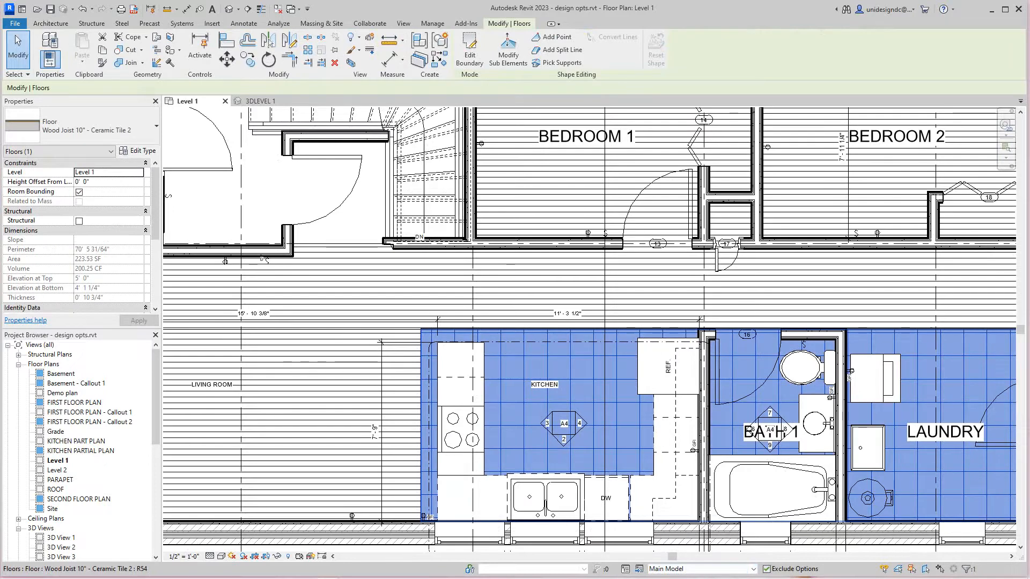
pyautogui.scroll(-2, 509, 354)
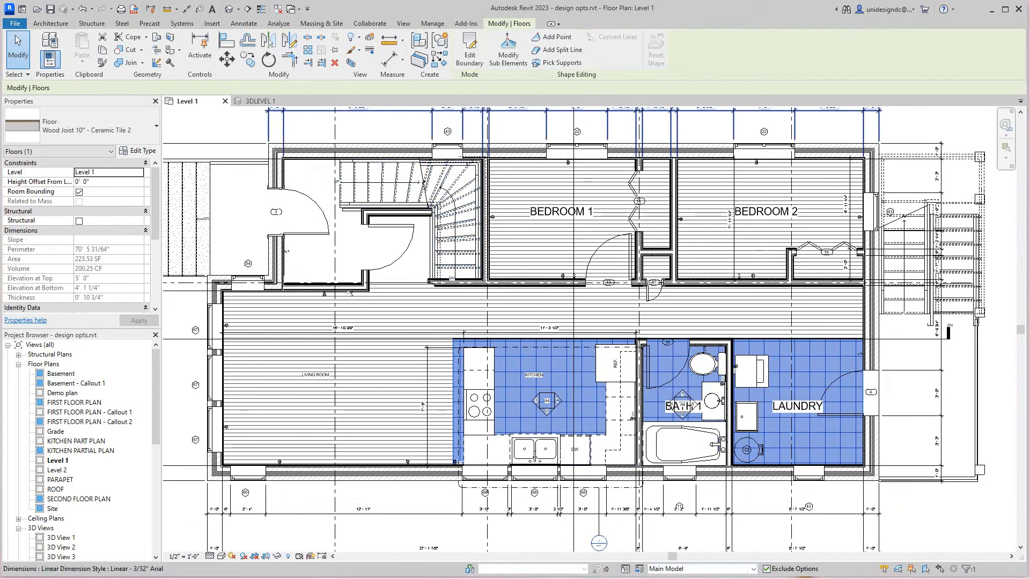
pyautogui.click(470, 48)
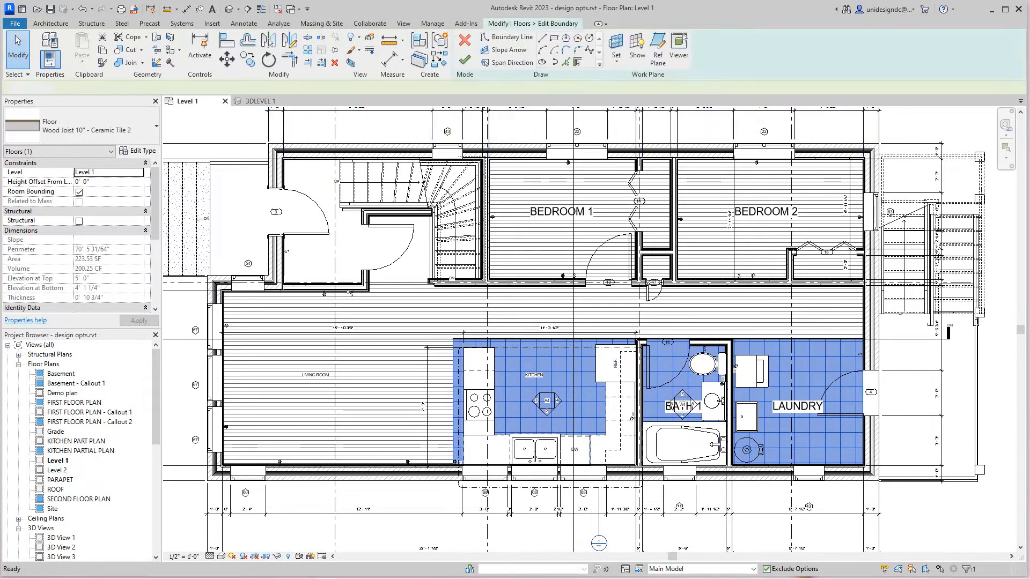
pyautogui.moveTo(453, 397); pyautogui.dragTo(636, 396)
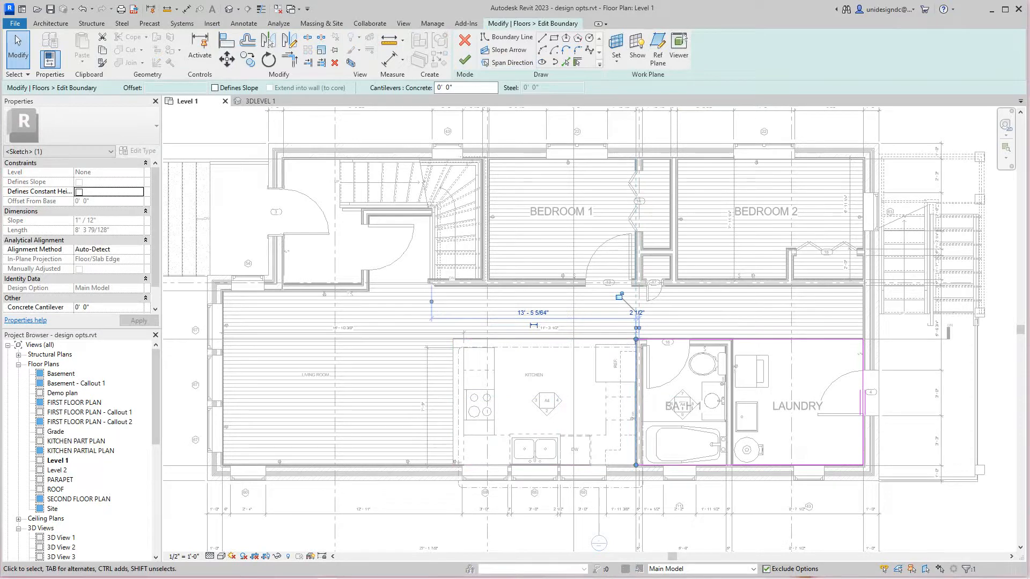
pyautogui.click(464, 59)
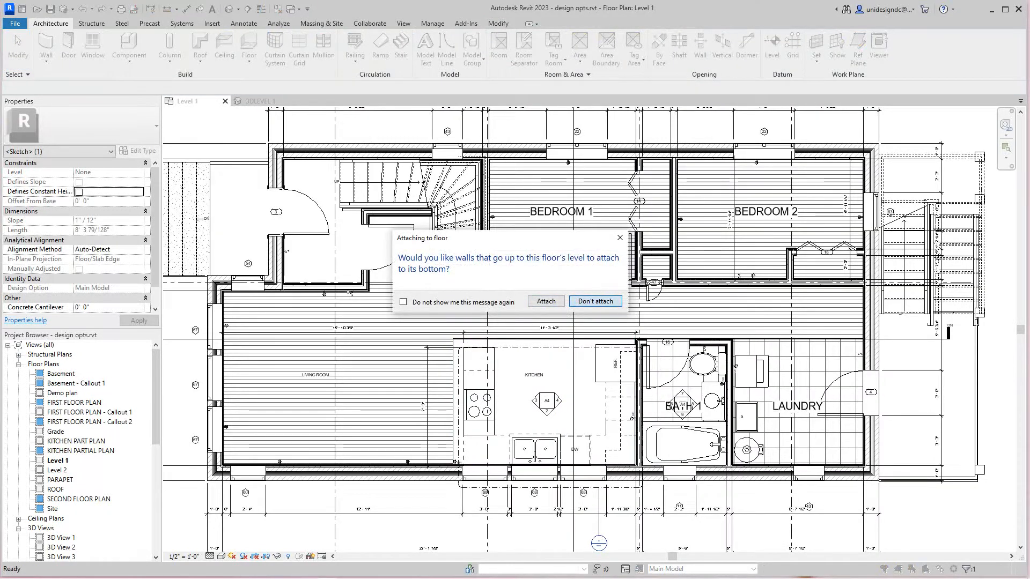
pyautogui.click(594, 301)
pyautogui.scroll(-2, 585, 419)
pyautogui.press('Escape')
# - Sketch a rectangular Wood Joist 10" - Wood Finish floor boundary over the kitchen area, about 11' 11 1/2" by 8' 3"
pyautogui.scroll(3, 756, 417)
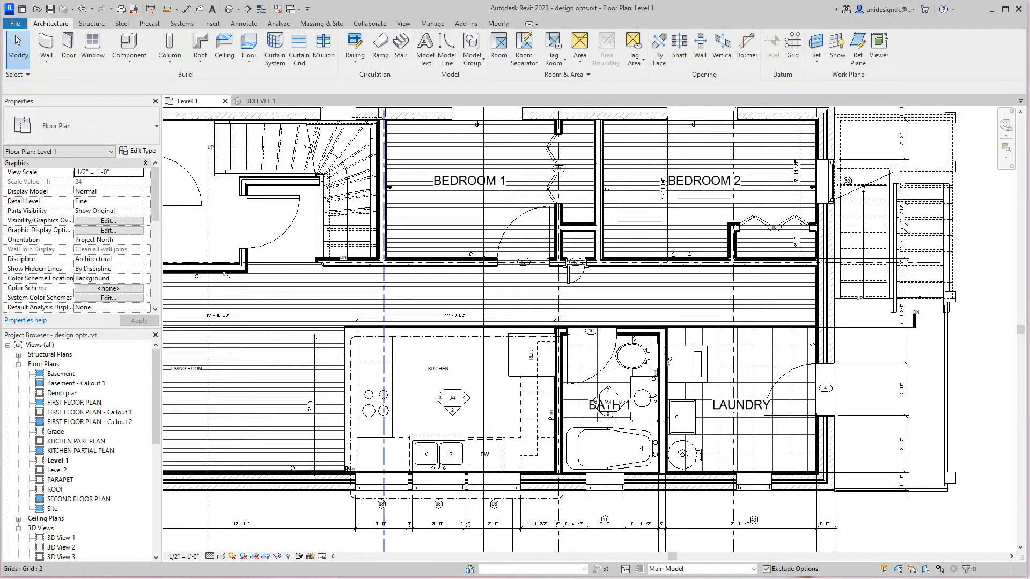
pyautogui.scroll(-2, 375, 358)
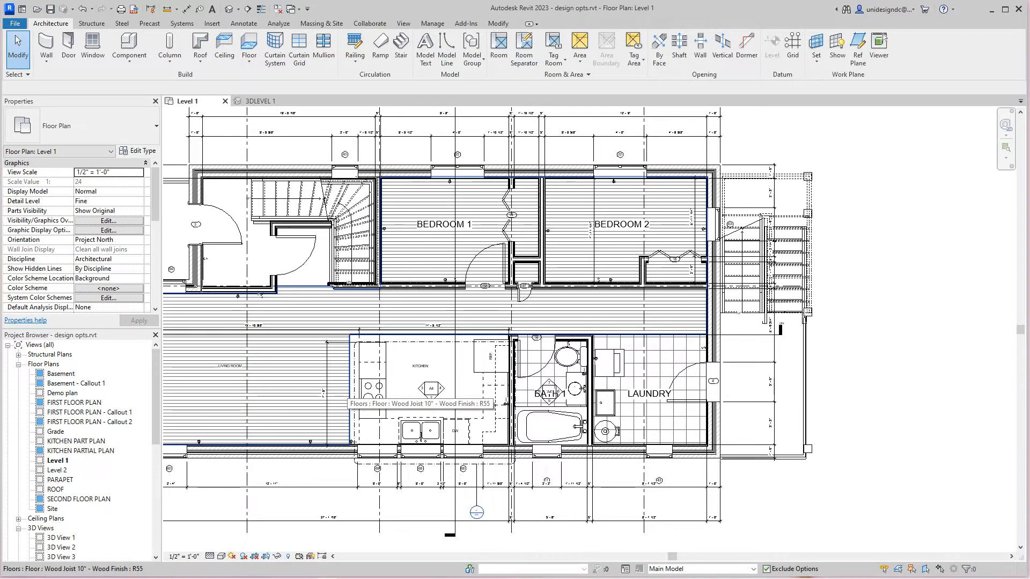
pyautogui.scroll(2, 398, 382)
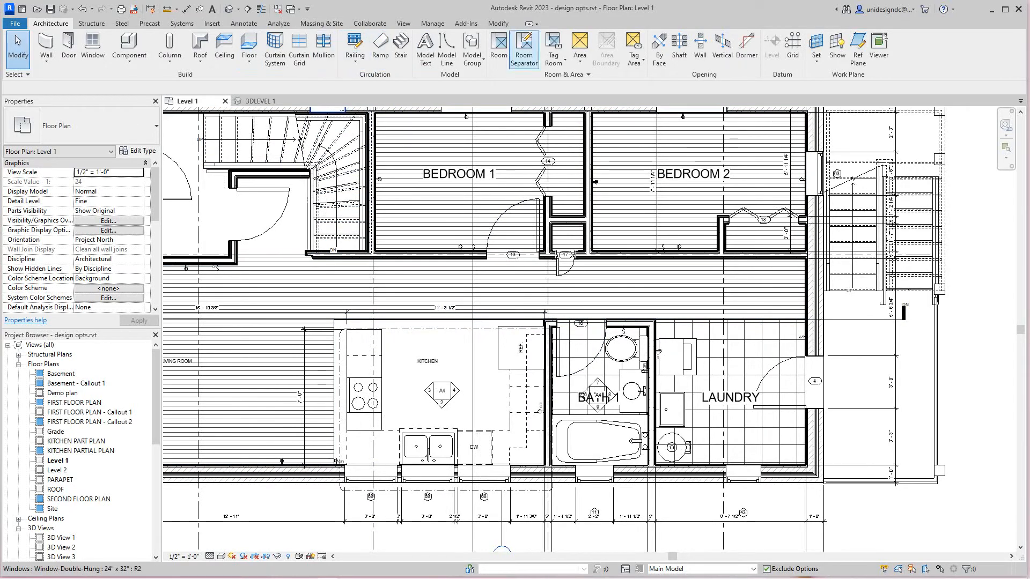
pyautogui.scroll(-1, 578, 415)
pyautogui.scroll(2, 480, 368)
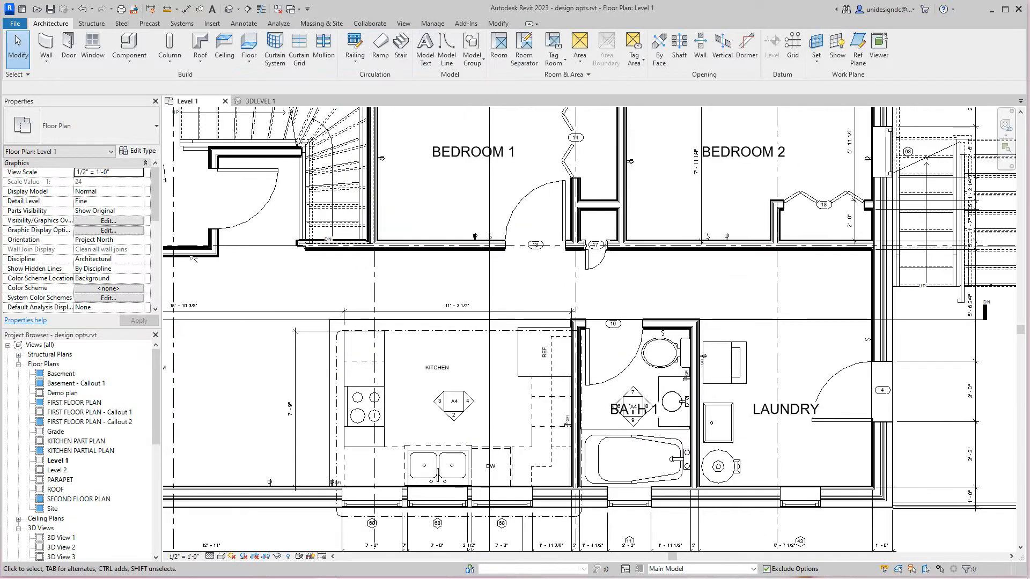
pyautogui.scroll(-1, 476, 358)
pyautogui.moveTo(441, 366); pyautogui.dragTo(446, 342, button='middle')
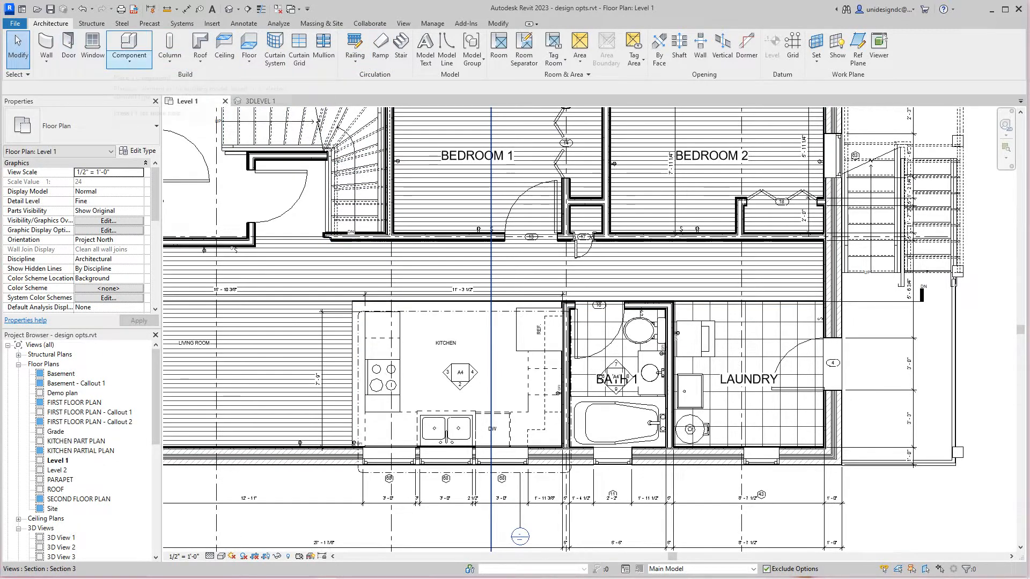
pyautogui.click(249, 45)
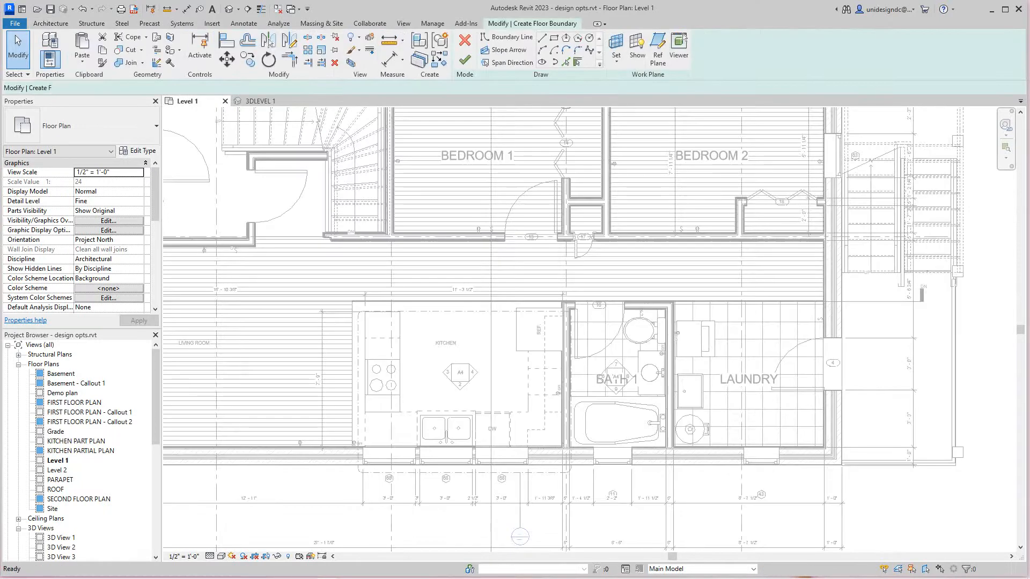
pyautogui.scroll(3, 360, 298)
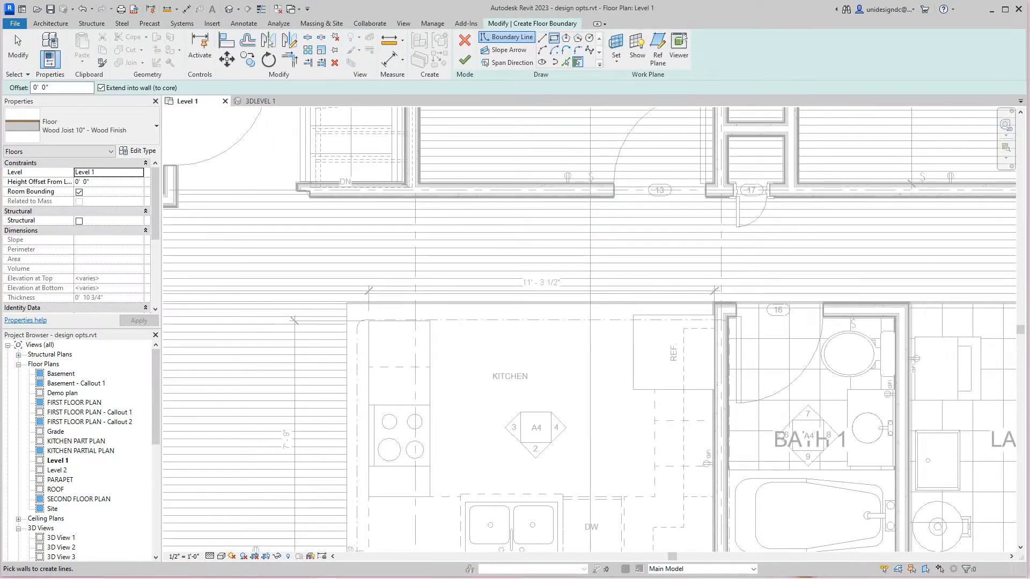
pyautogui.press('r')
pyautogui.press('e')
pyautogui.click(347, 303)
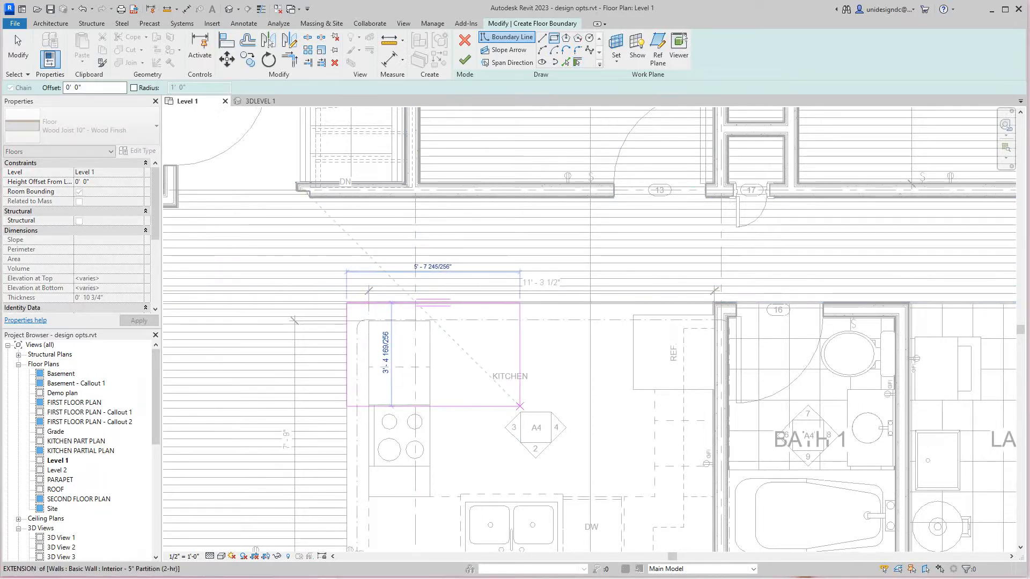
pyautogui.scroll(-2, 520, 406)
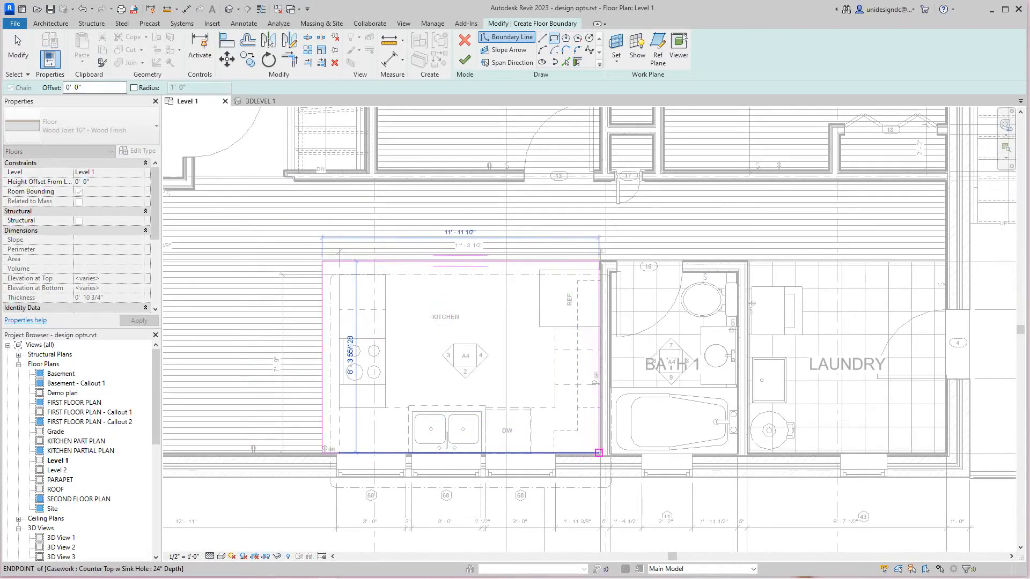
pyautogui.click(599, 453)
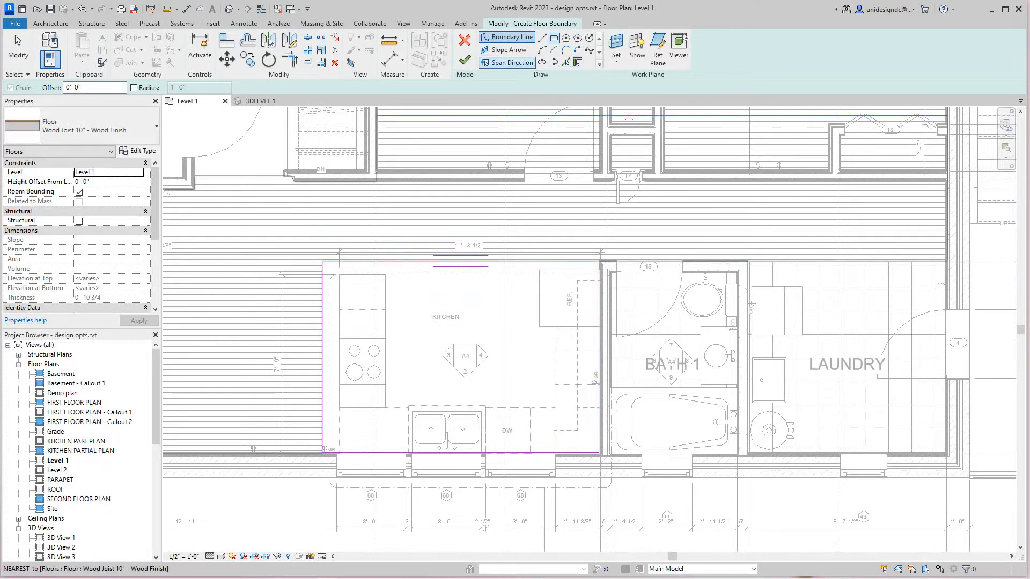
# - Set the kitchen floor's span direction along the edge beside the bath wall, finish the sketch and select the new floor
pyautogui.click(510, 63)
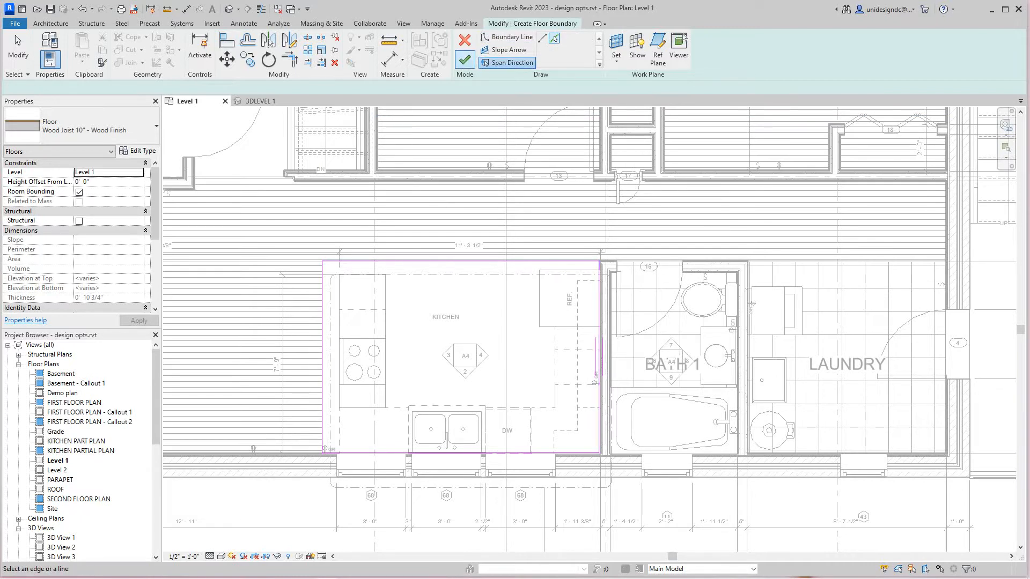
pyautogui.click(464, 60)
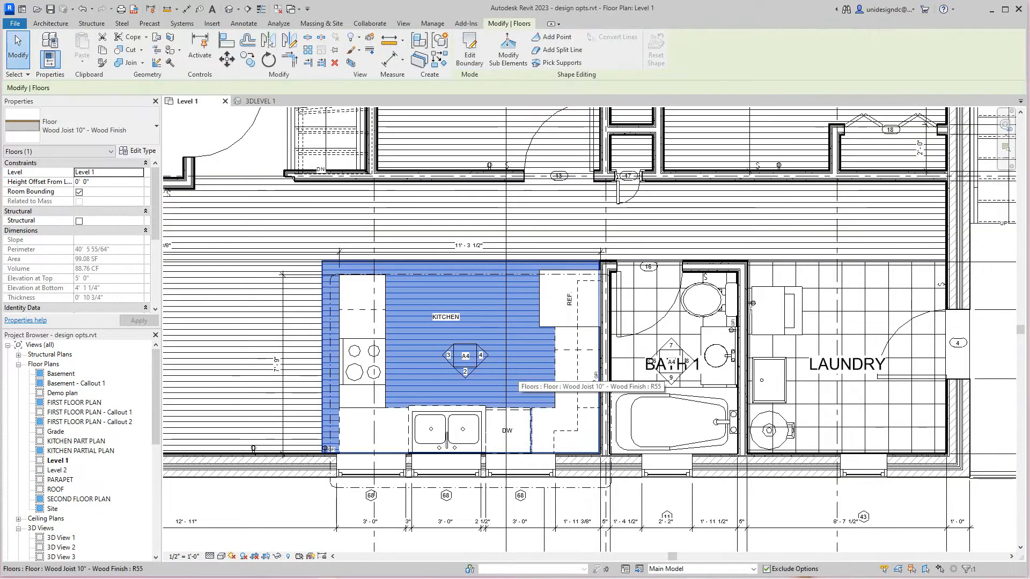
pyautogui.press('Escape')
pyautogui.click(519, 393)
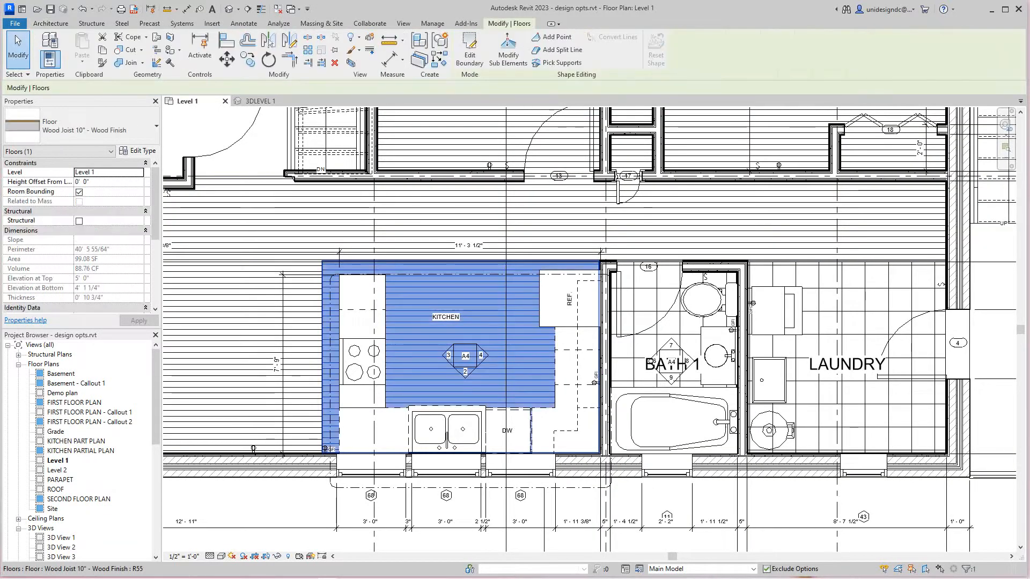
# - Make Option 2 of Option Set 1 active and review its kitchen layout against the revised flooring
pyautogui.scroll(-2, 521, 389)
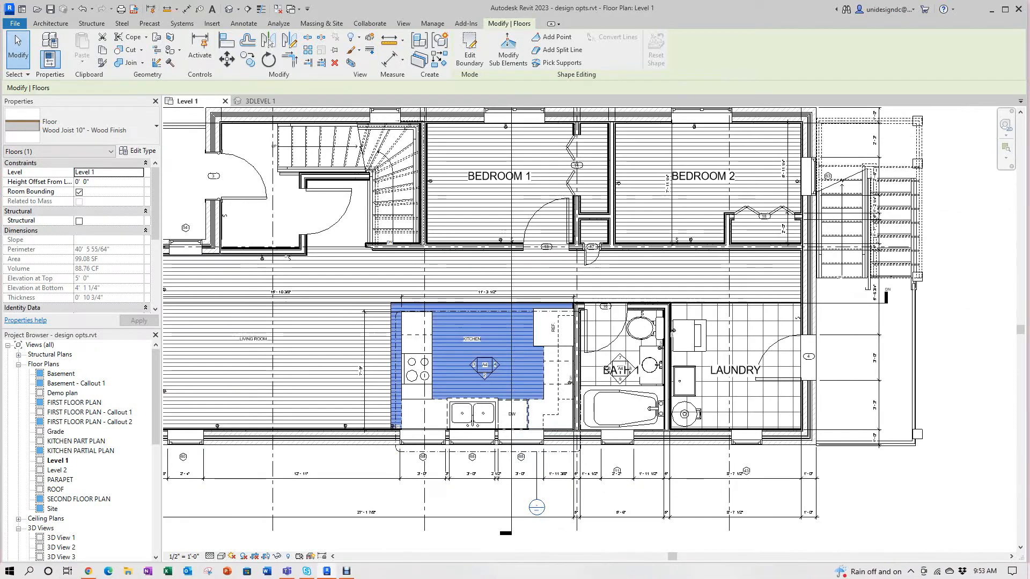
pyautogui.scroll(-1, 737, 478)
pyautogui.moveTo(737, 478); pyautogui.dragTo(625, 382, button='middle')
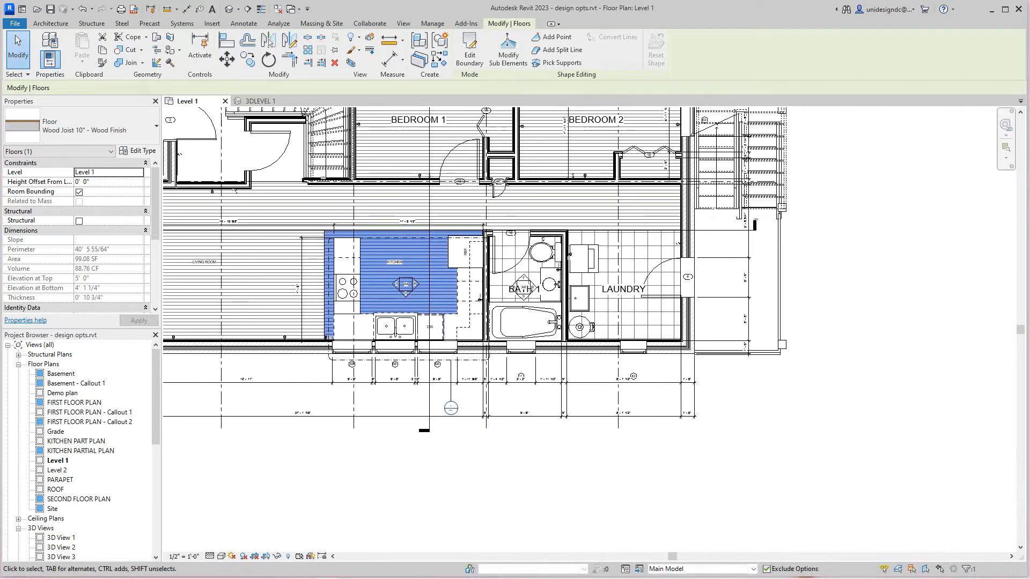
pyautogui.click(753, 569)
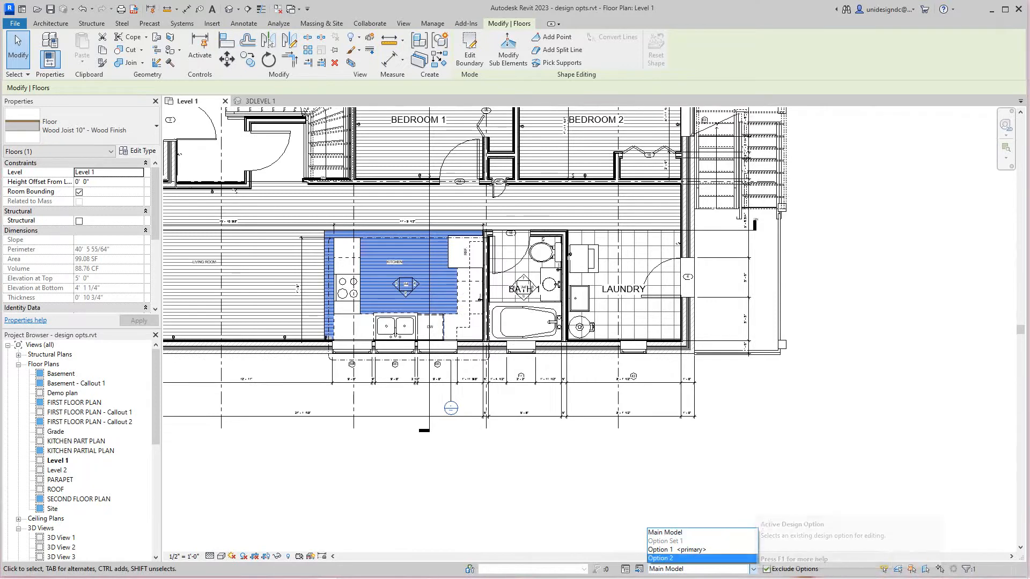
pyautogui.click(661, 557)
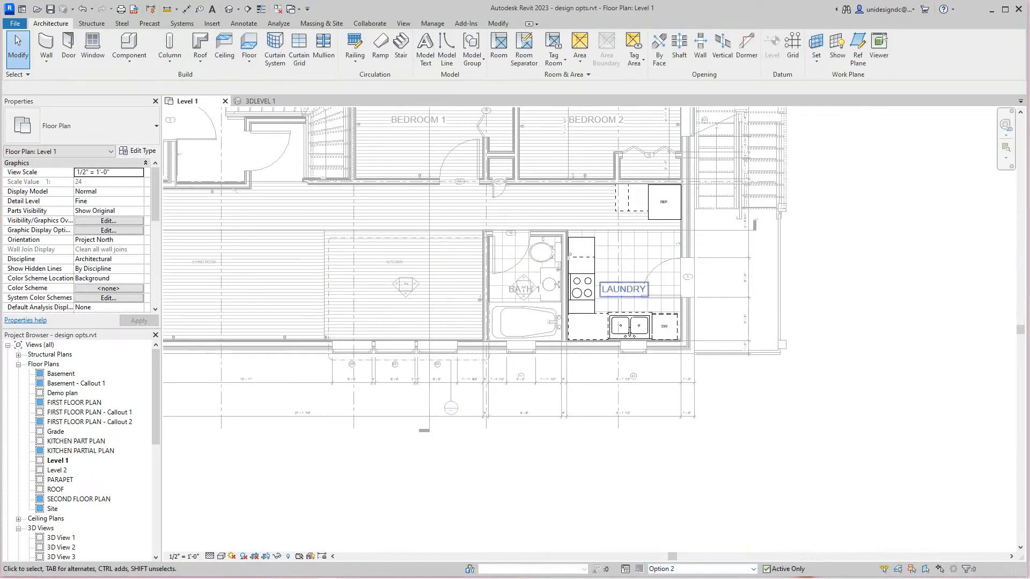
pyautogui.scroll(2, 631, 334)
pyautogui.scroll(-4, 627, 330)
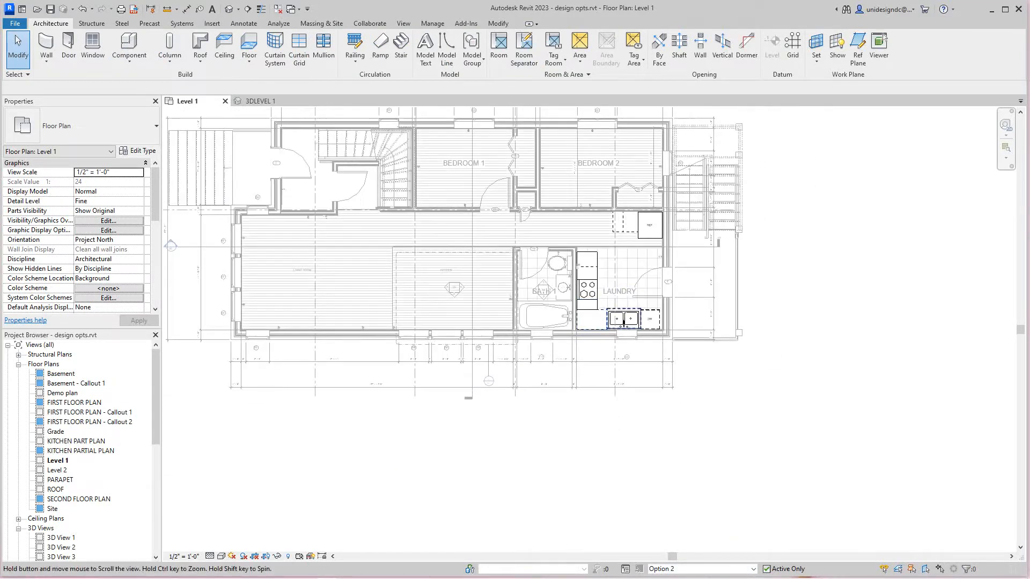
pyautogui.scroll(2, 624, 323)
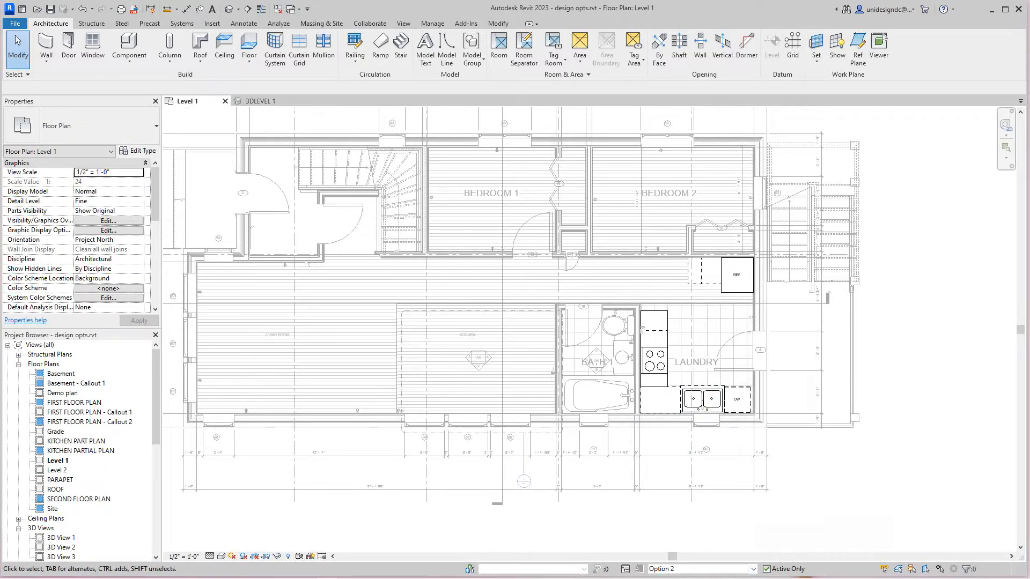
# - Switch from Option 2 back to Main Model and review the kitchen area there
pyautogui.click(753, 569)
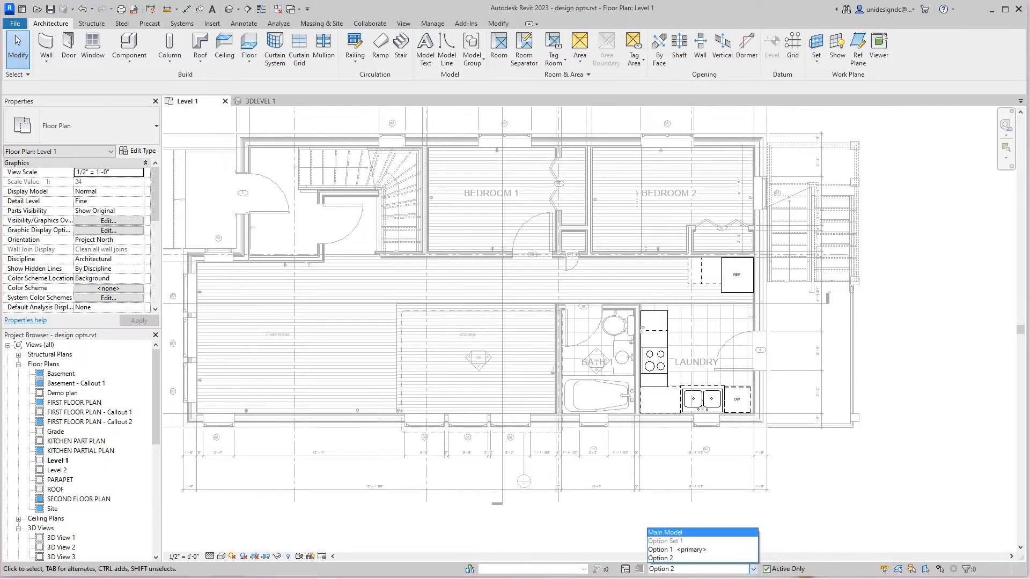
pyautogui.press('Return')
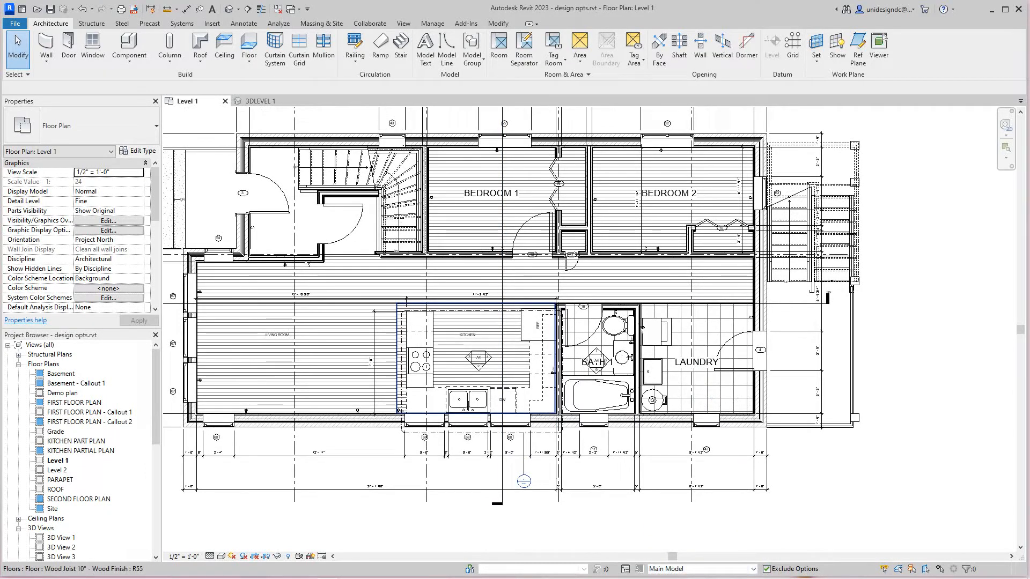
pyautogui.scroll(-1, 511, 362)
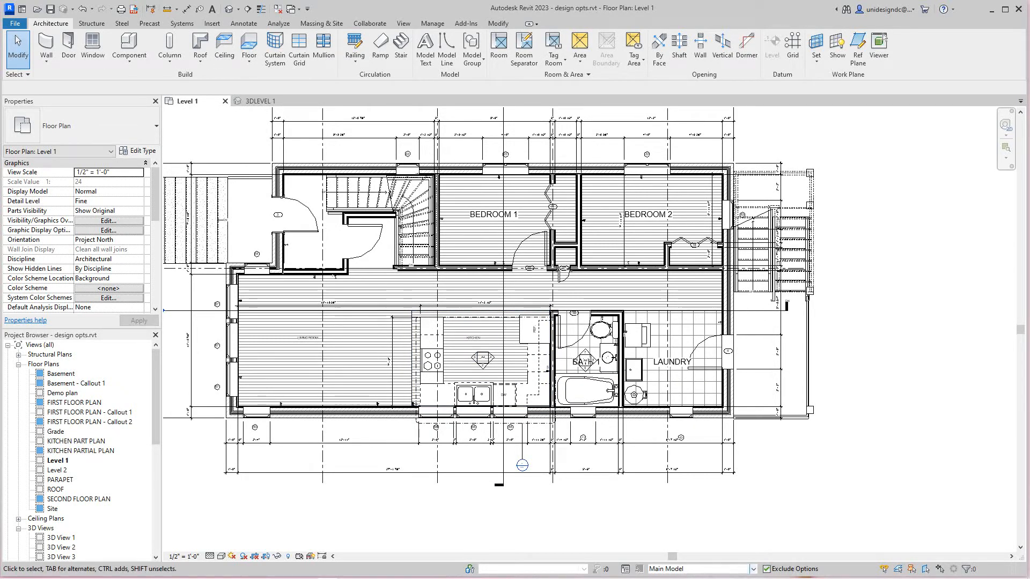
pyautogui.click(753, 568)
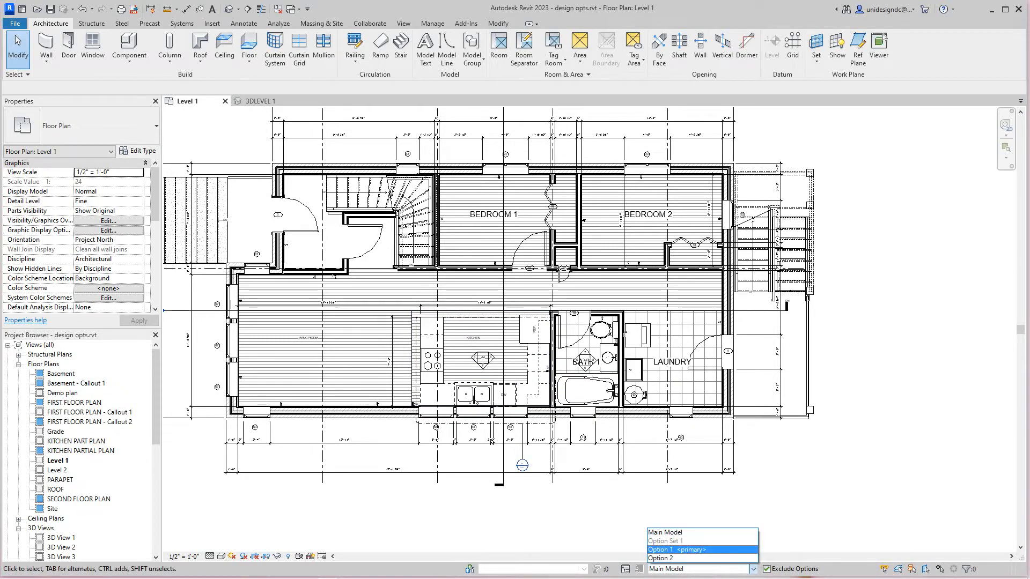
pyautogui.click(665, 532)
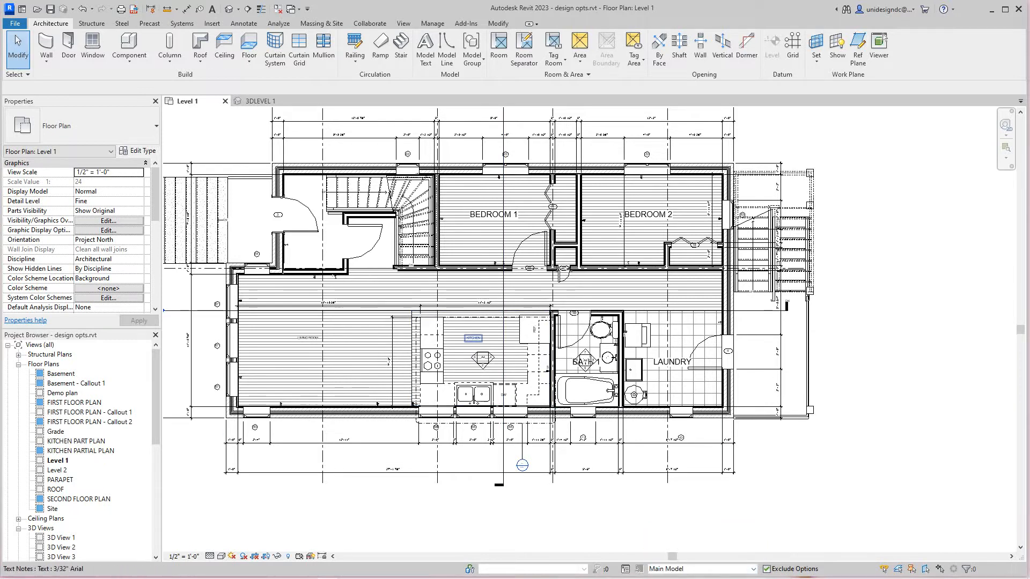
# - Check the extents of the separate wood-finish floor under the kitchen
pyautogui.click(474, 401)
pyautogui.scroll(2, 469, 330)
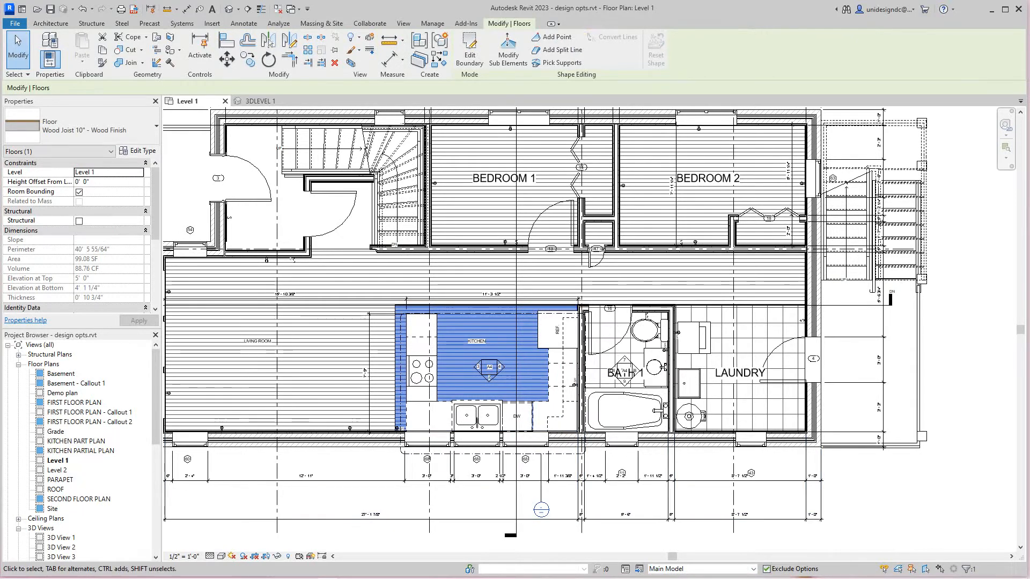
pyautogui.press('Escape')
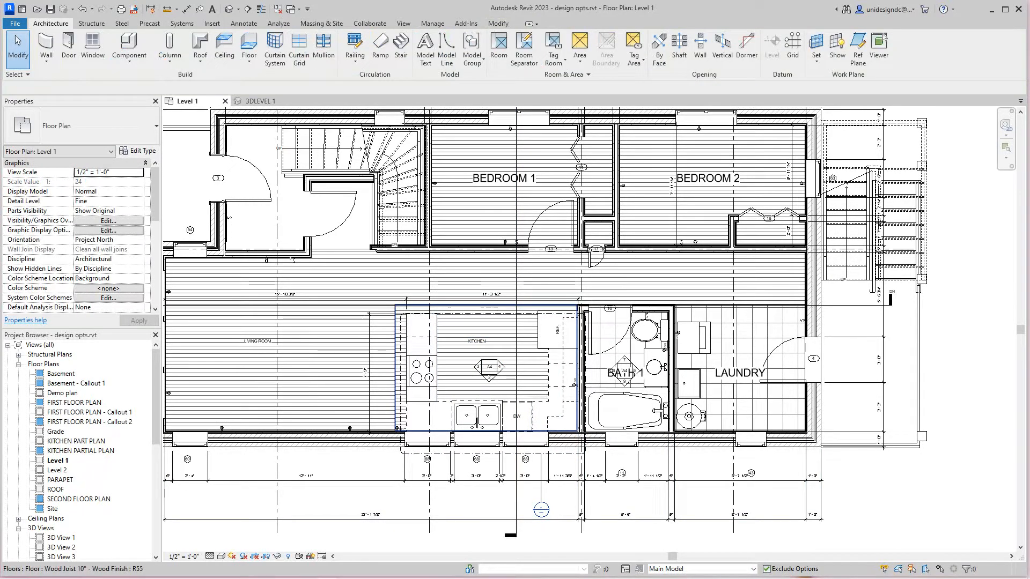
pyautogui.scroll(-2, 455, 385)
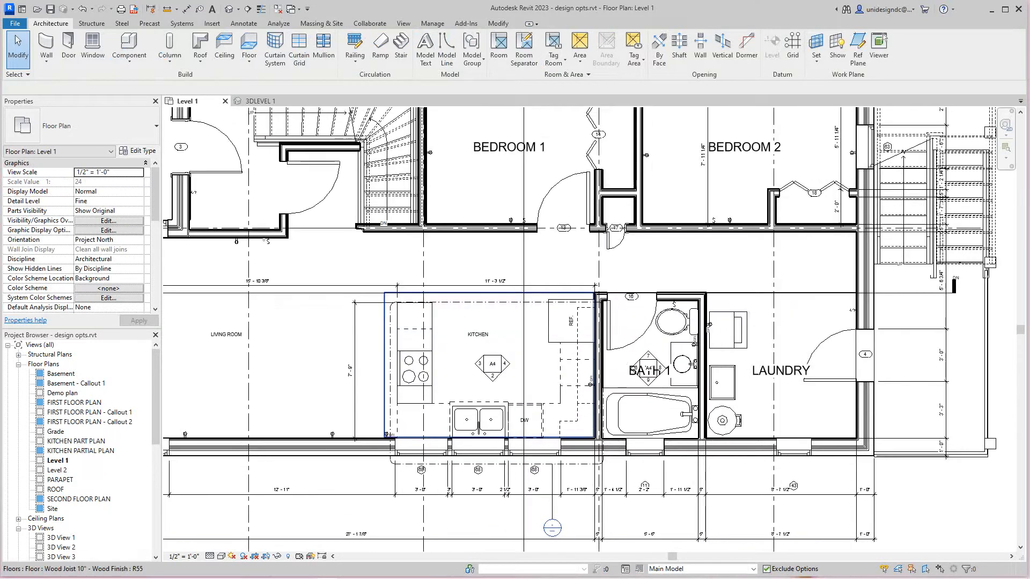
# - Make Option 2 active to review its kitchen in the laundry area, and return to Main Model
pyautogui.scroll(-1, 456, 392)
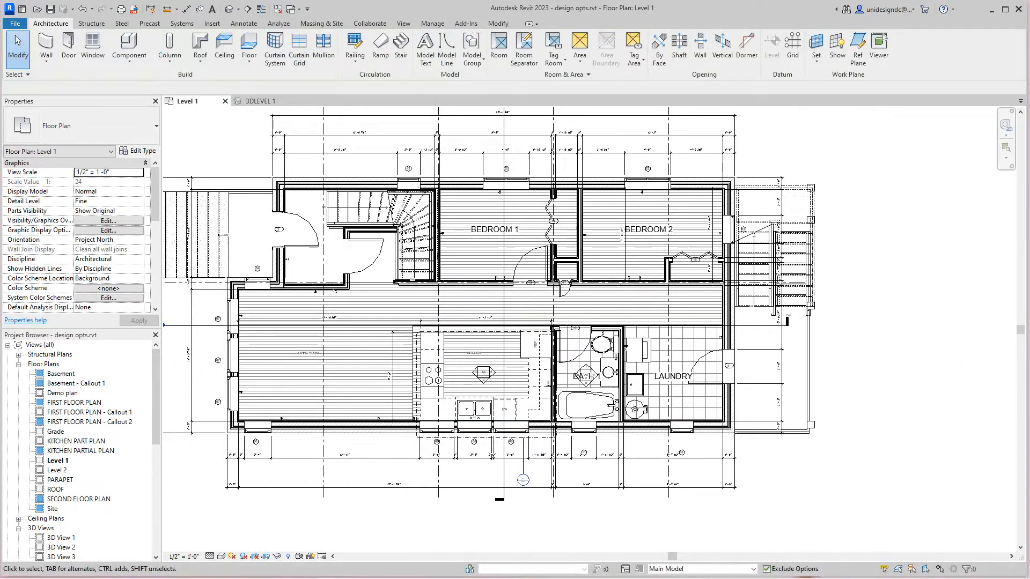
pyautogui.click(753, 568)
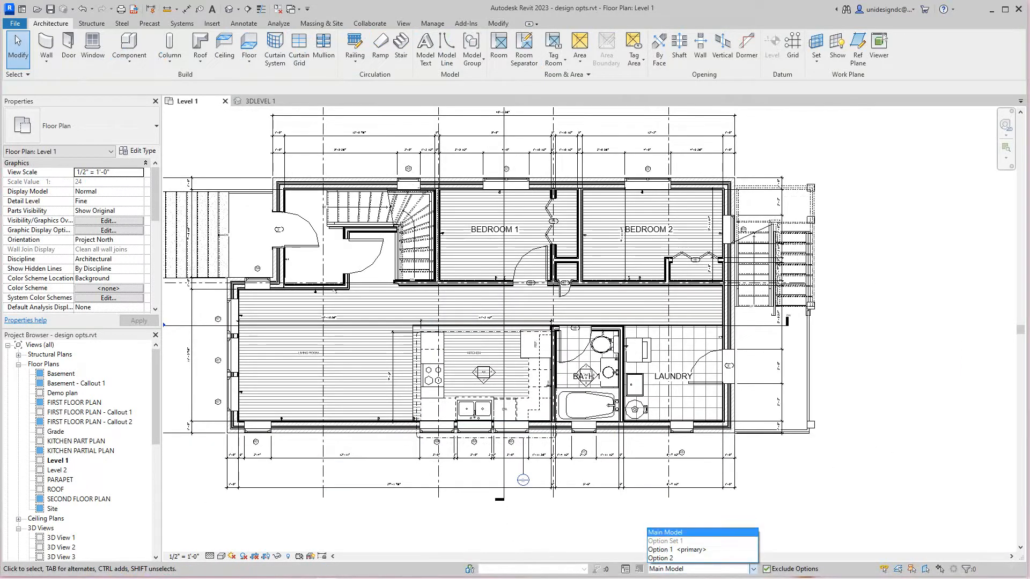
pyautogui.click(697, 533)
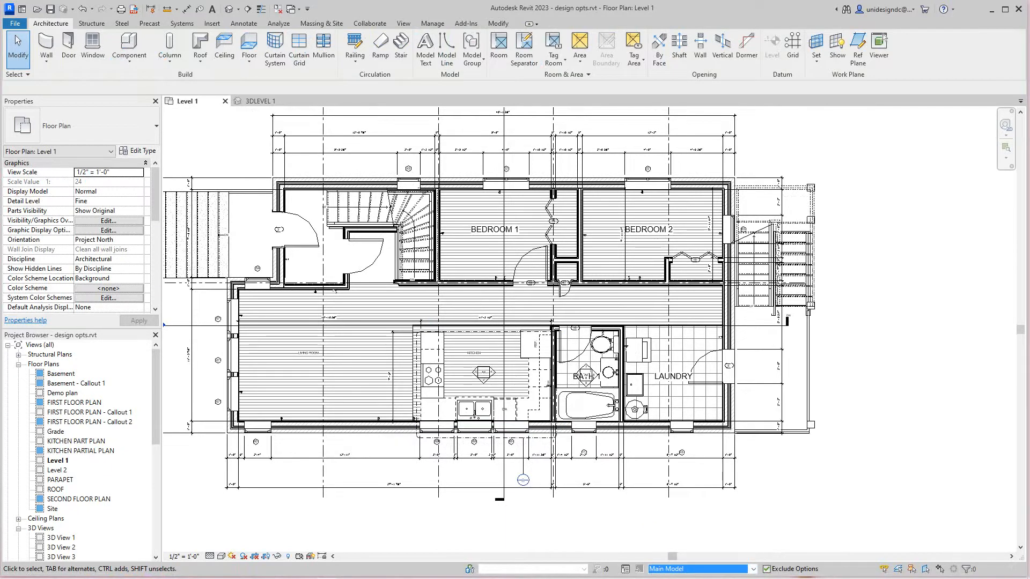
pyautogui.click(753, 568)
pyautogui.click(697, 559)
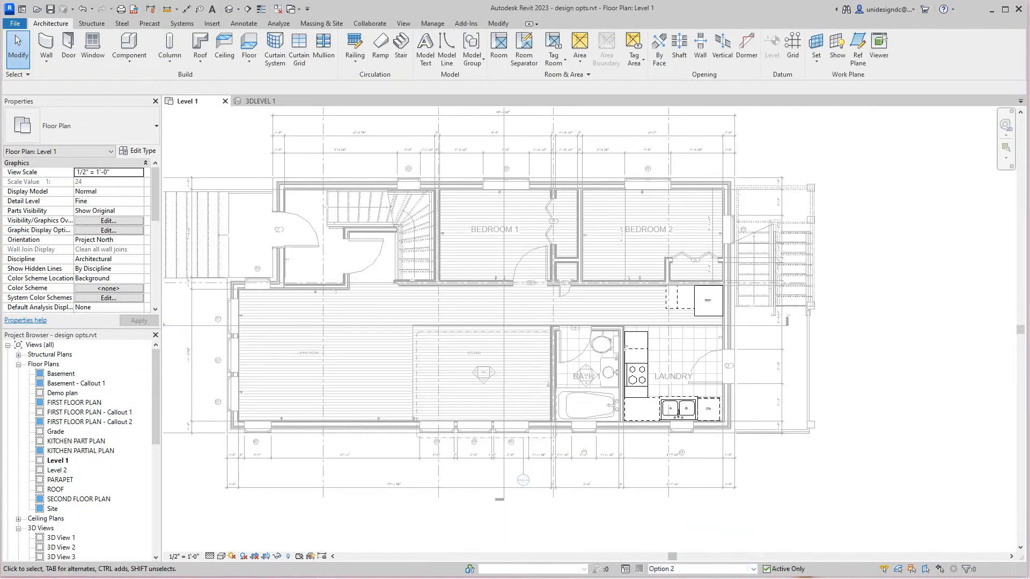
pyautogui.scroll(4, 679, 413)
pyautogui.scroll(-2, 697, 411)
pyautogui.scroll(1, 741, 406)
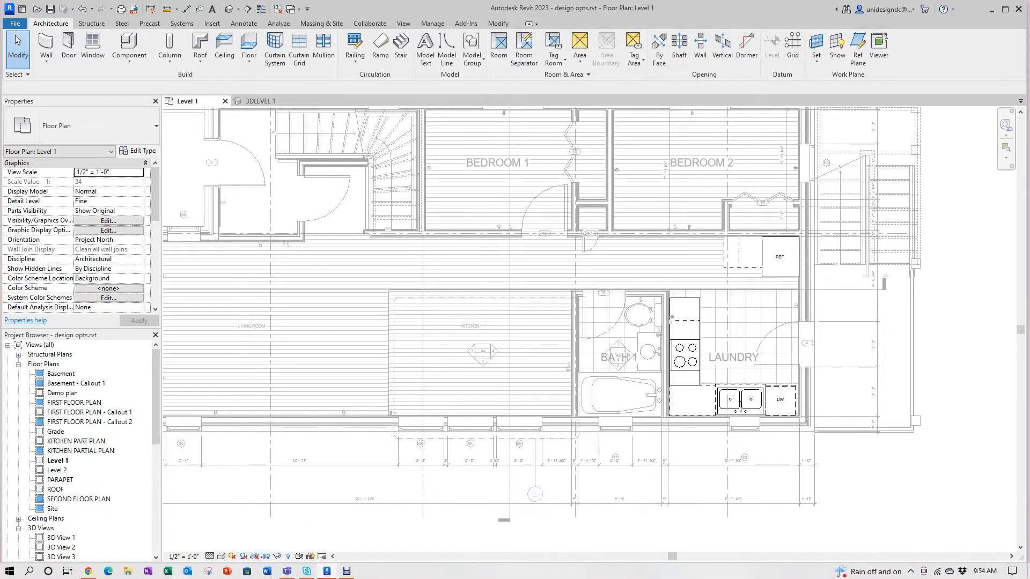
pyautogui.click(754, 570)
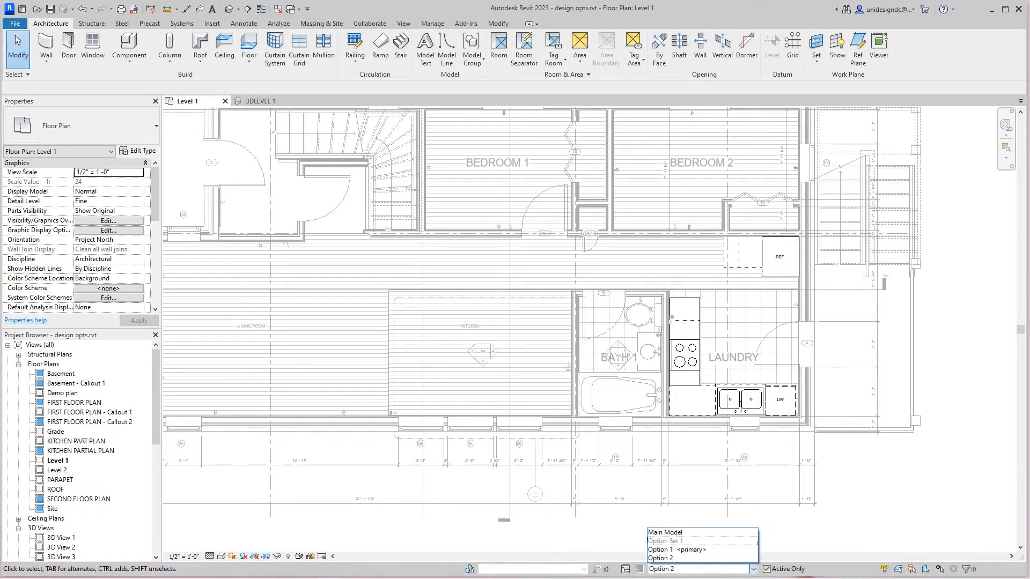
pyautogui.click(665, 532)
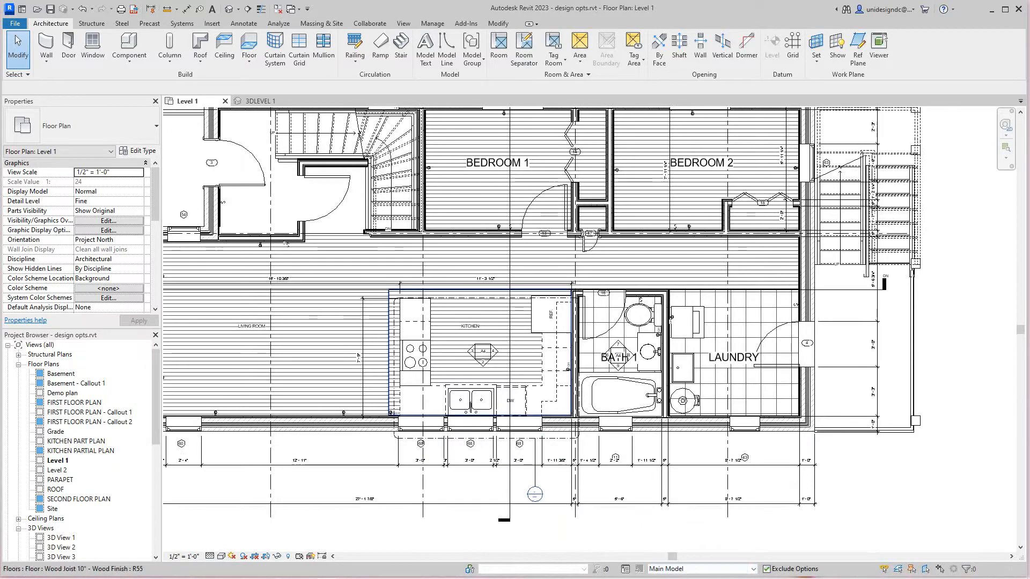
# - Start a Wood Joist 10" - Wood Finish floor and sketch a rectangular boundary over the kitchen, about 11'-11 3/4" by 8'-4 1/4"
pyautogui.scroll(2, 472, 326)
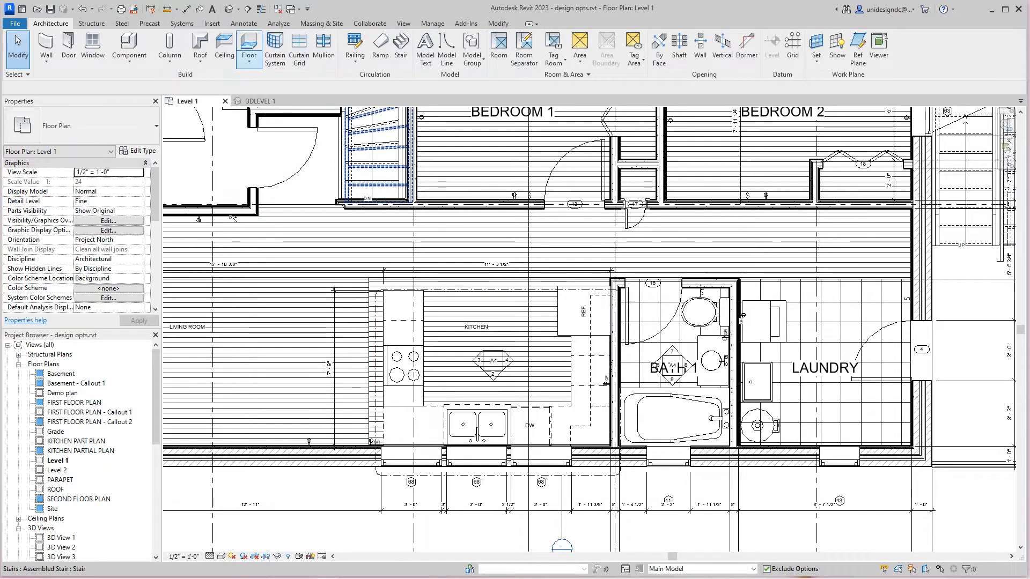
pyautogui.click(249, 44)
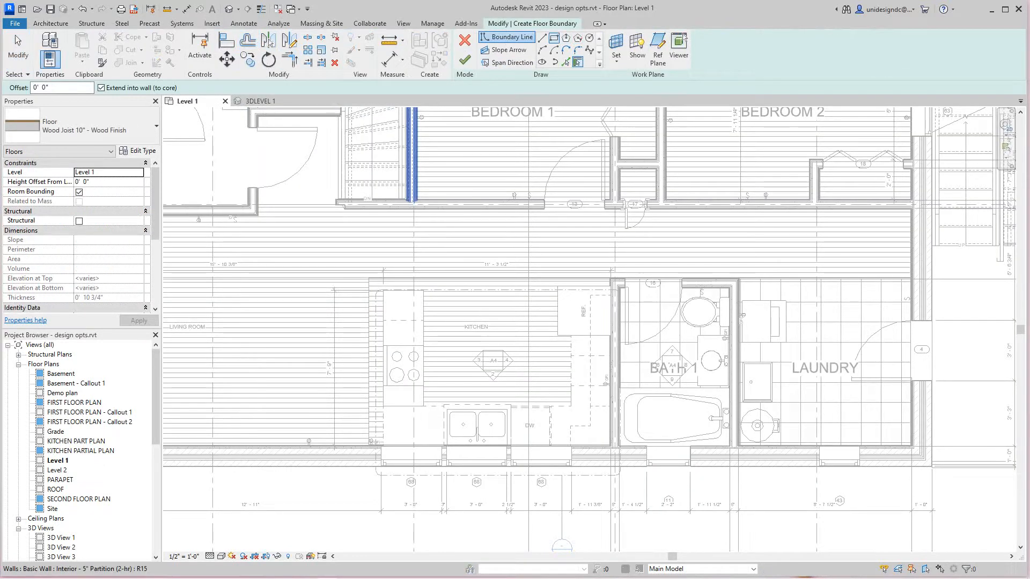
pyautogui.click(554, 37)
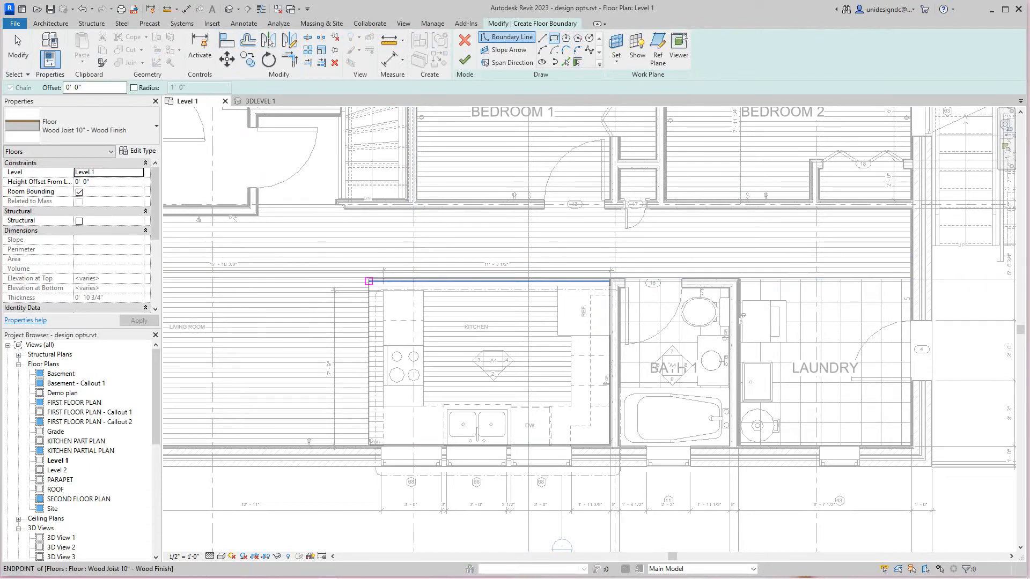
pyautogui.click(368, 278)
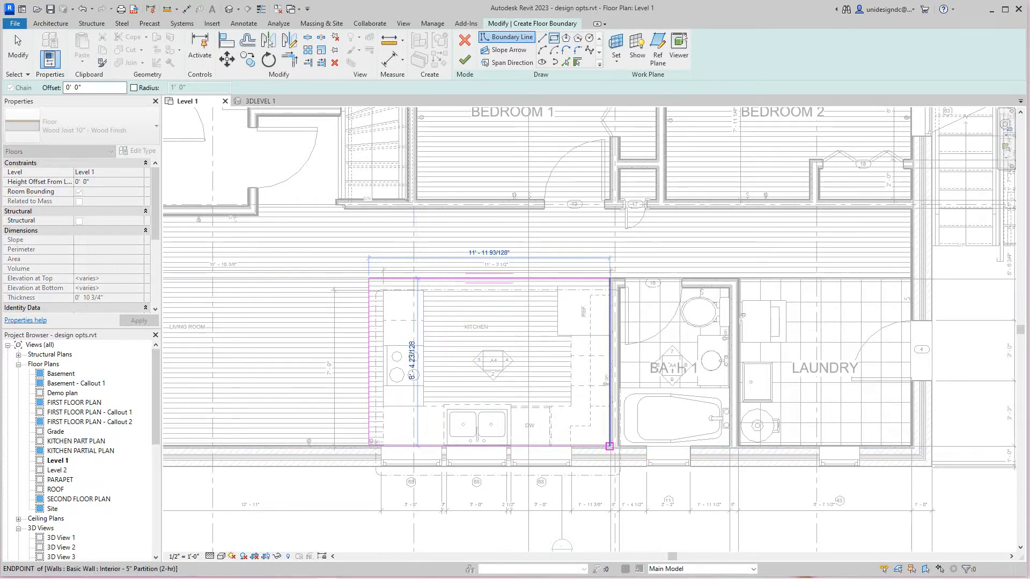
pyautogui.click(610, 446)
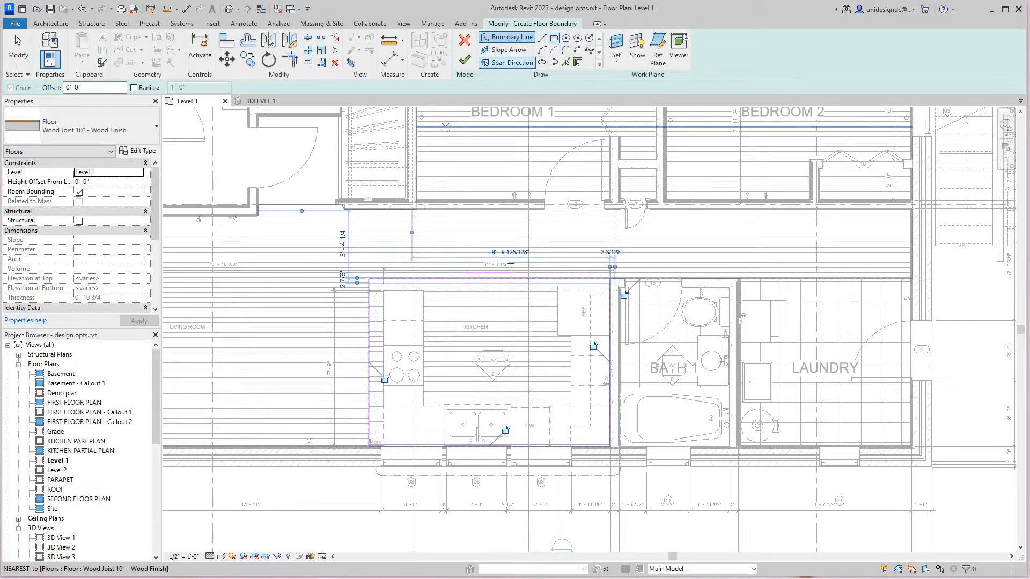
# - Set the new floor's span direction along the boundary edge on the living room side
pyautogui.click(507, 63)
pyautogui.click(368, 363)
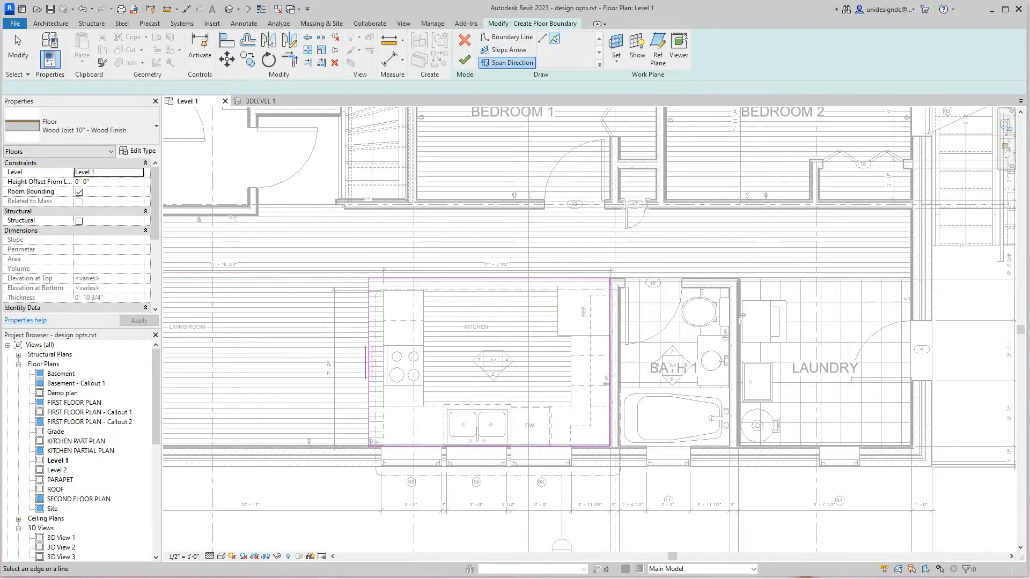
pyautogui.scroll(2, 422, 324)
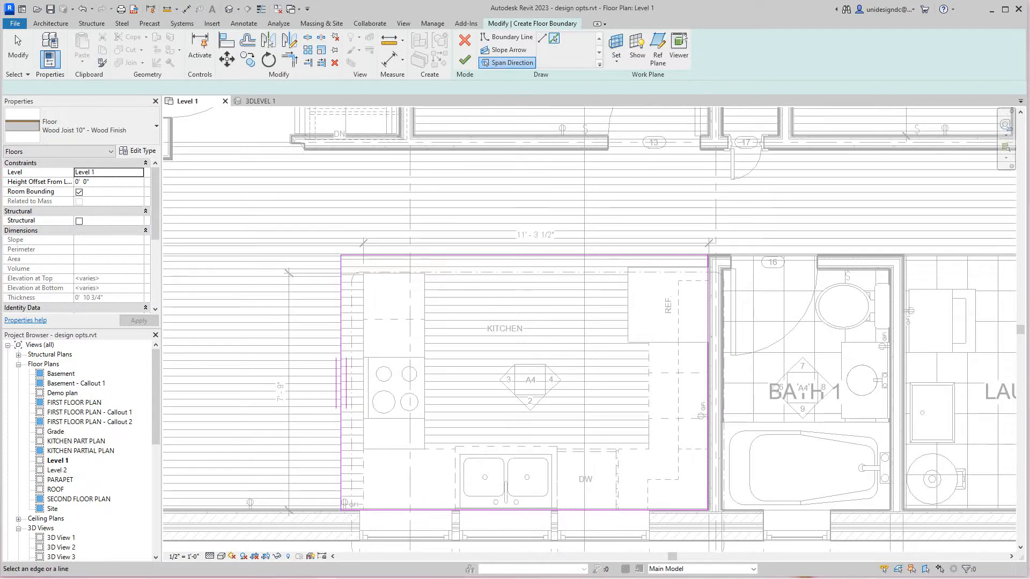
pyautogui.press('Escape')
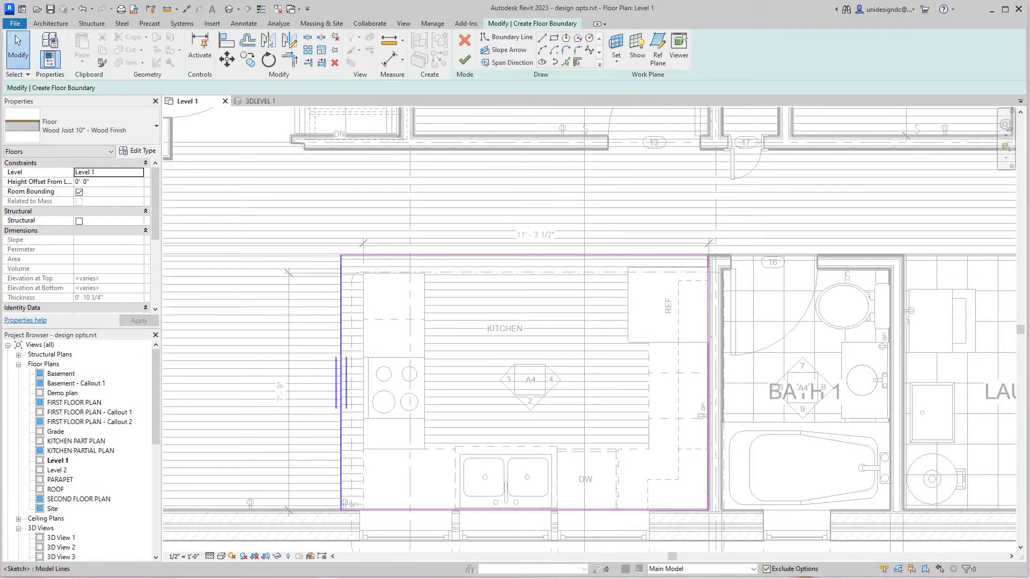
# - Align the boundary edge on the living room side with the range's edge facing the living room
pyautogui.click(341, 383)
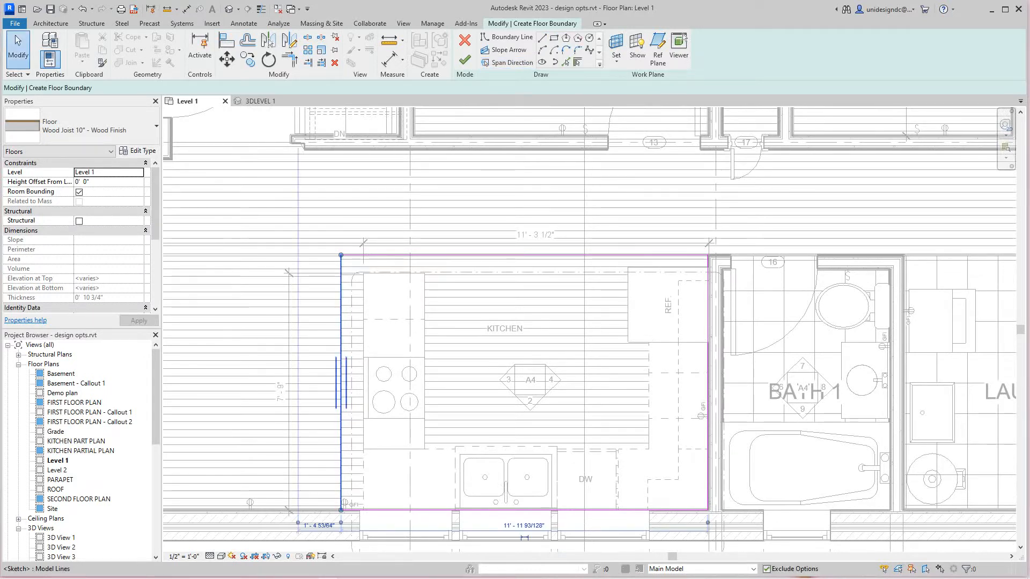
pyautogui.click(269, 41)
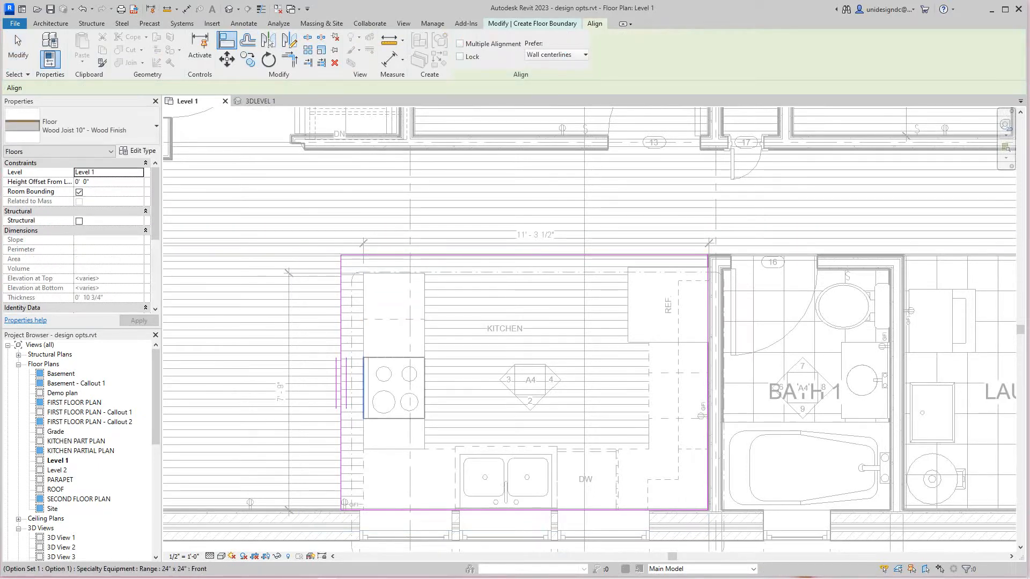
pyautogui.click(341, 349)
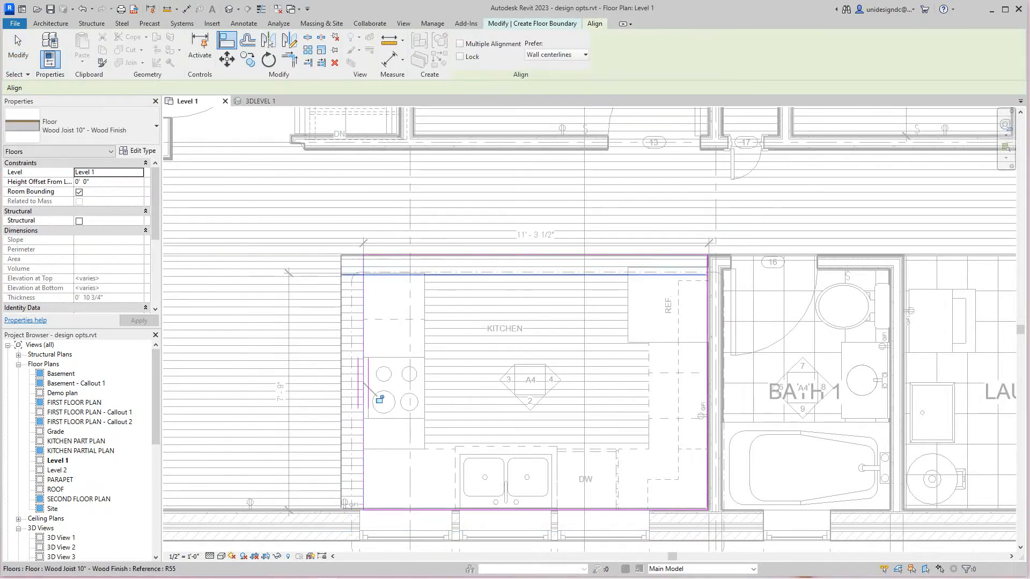
pyautogui.scroll(-1, 649, 258)
pyautogui.scroll(-3, 583, 322)
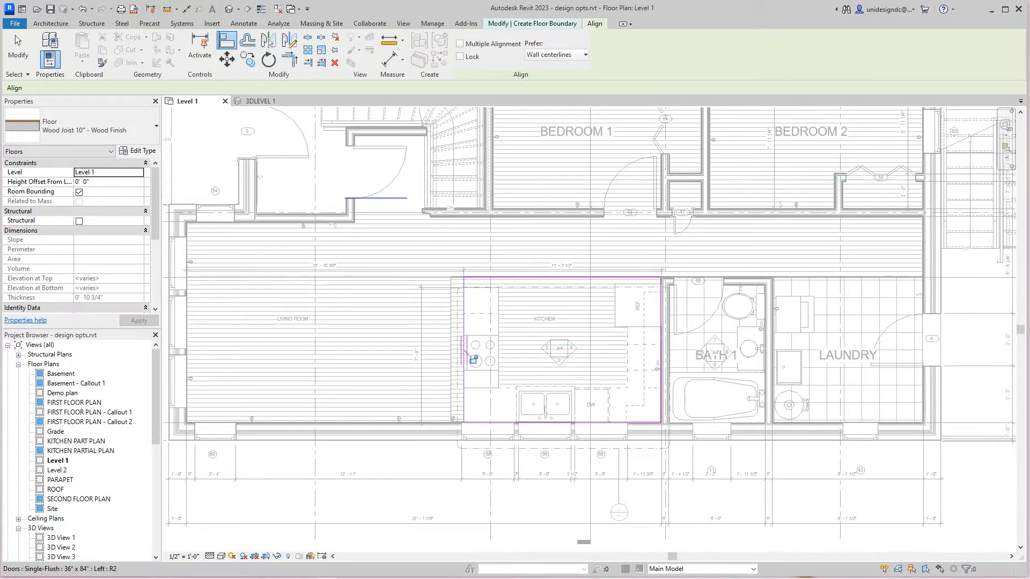
pyautogui.moveTo(616, 285); pyautogui.dragTo(608, 303, button='middle')
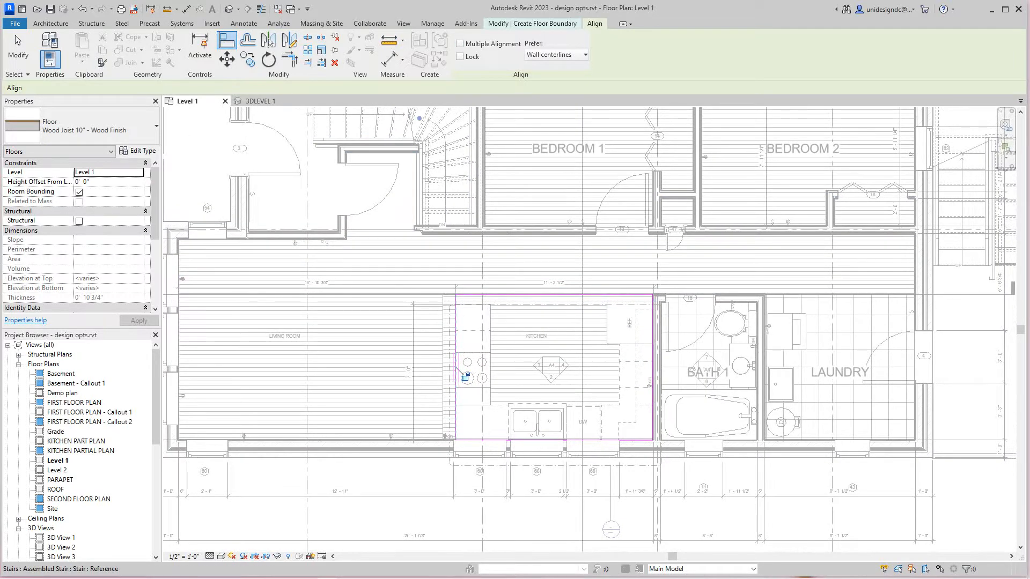
pyautogui.press('Escape')
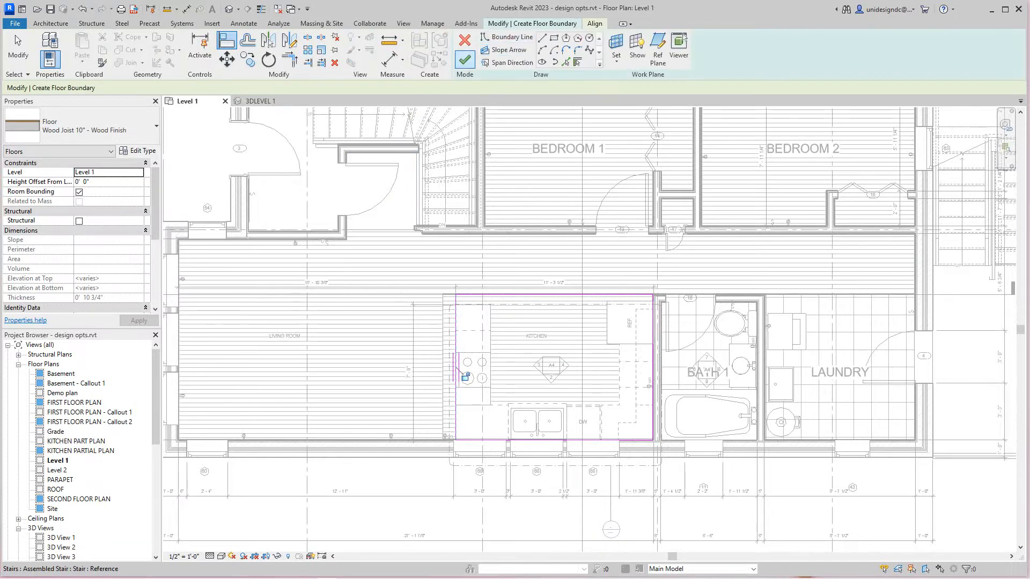
# - Finish the floor without attaching walls and change its type to Wood Joist 10" - Ceramic Tile 2
pyautogui.click(464, 59)
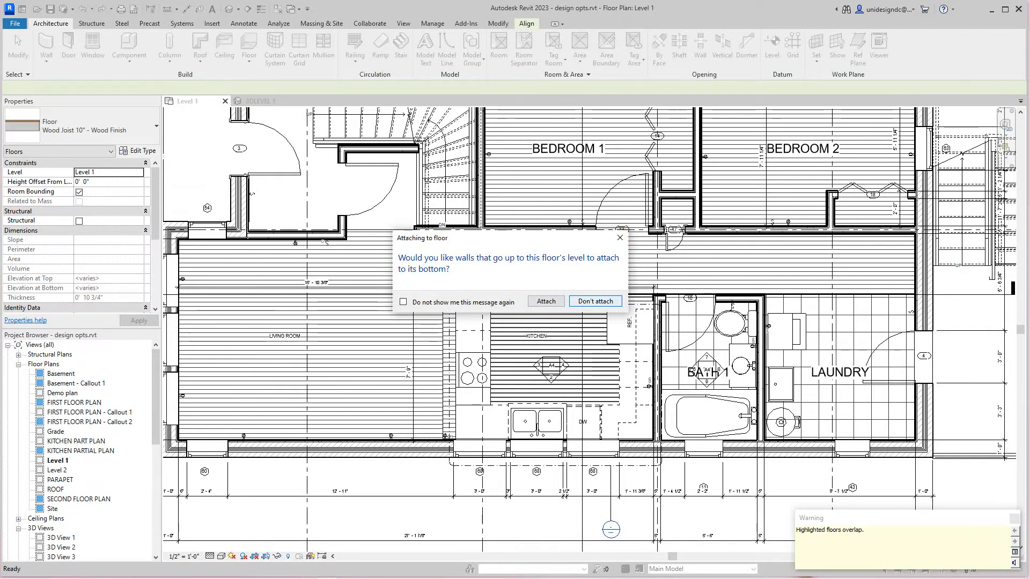
pyautogui.click(595, 301)
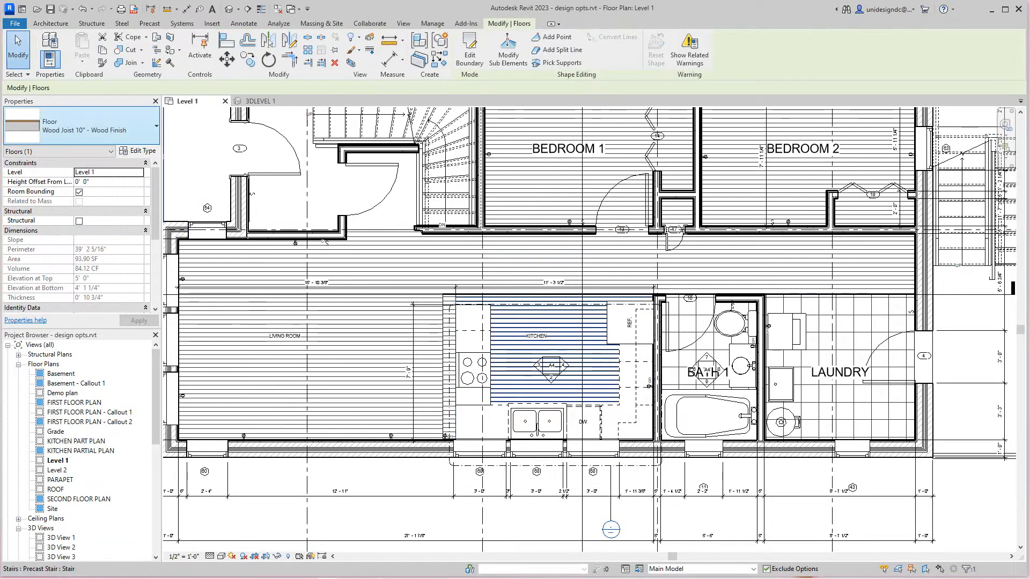
pyautogui.click(107, 129)
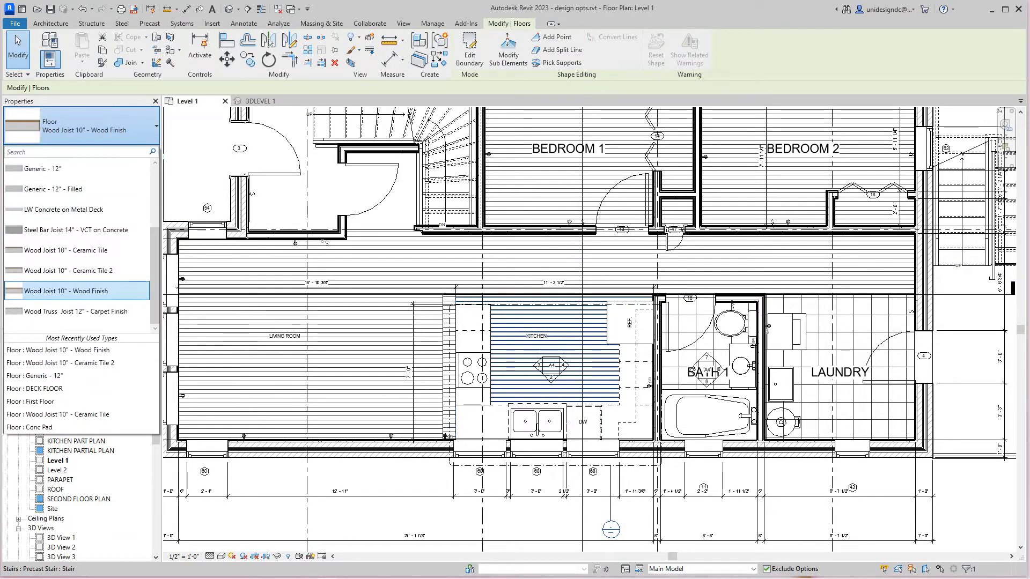
pyautogui.click(81, 270)
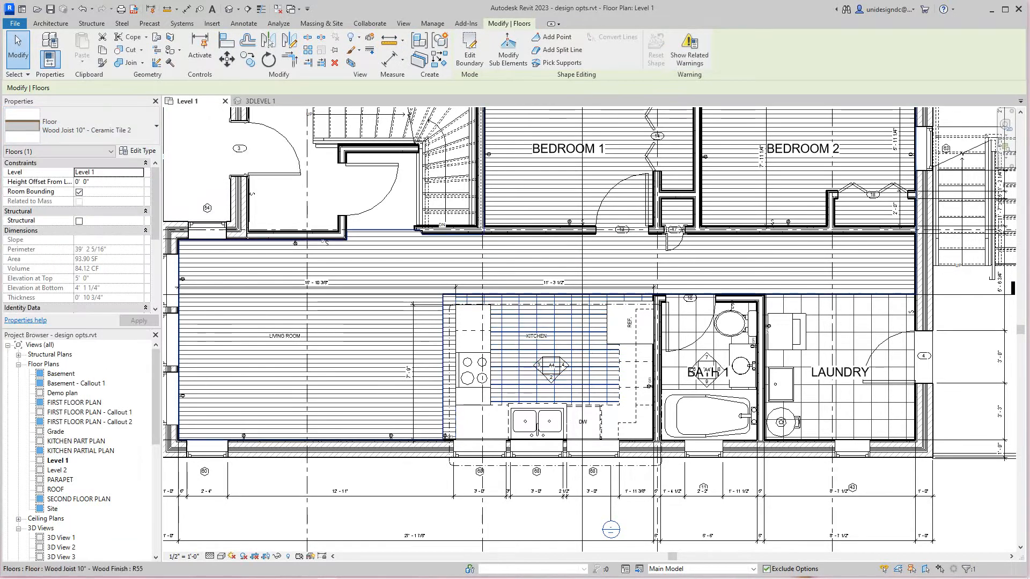
pyautogui.press('Escape')
# - Add the ceramic tile kitchen floor to Option Set 1, including it in Option 1 only
pyautogui.scroll(-3, 472, 380)
pyautogui.scroll(2, 473, 380)
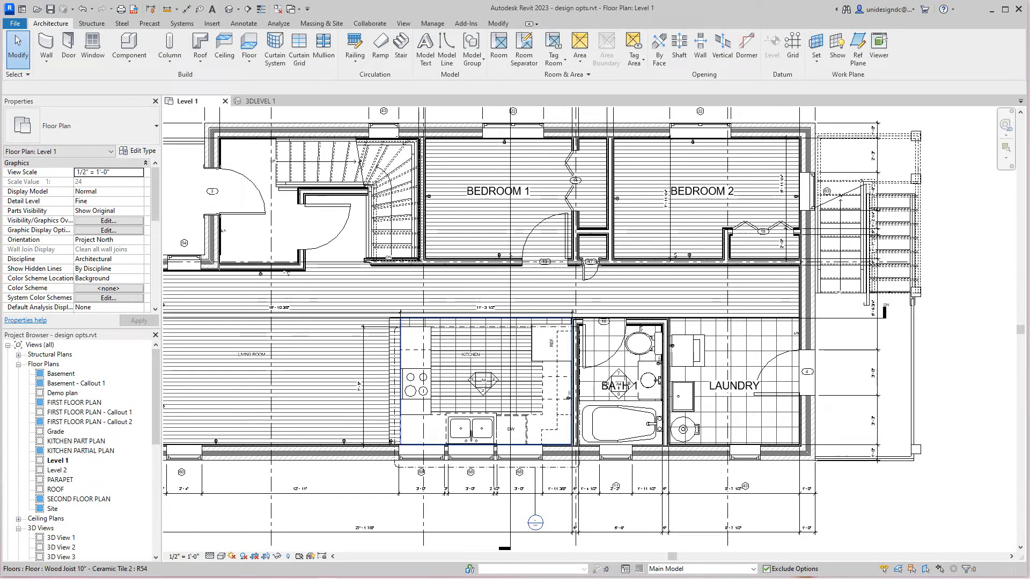
pyautogui.click(457, 382)
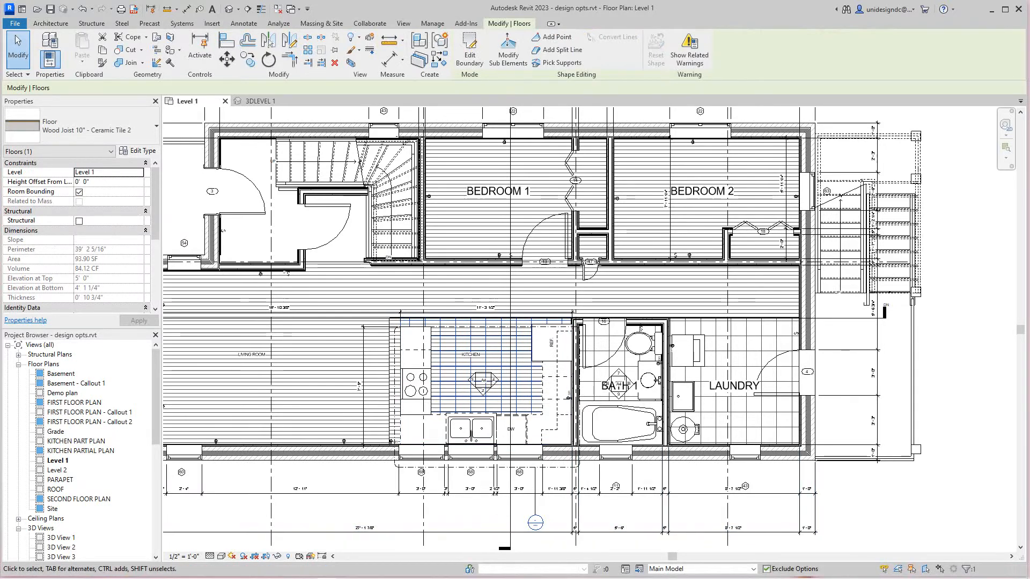
pyautogui.click(754, 569)
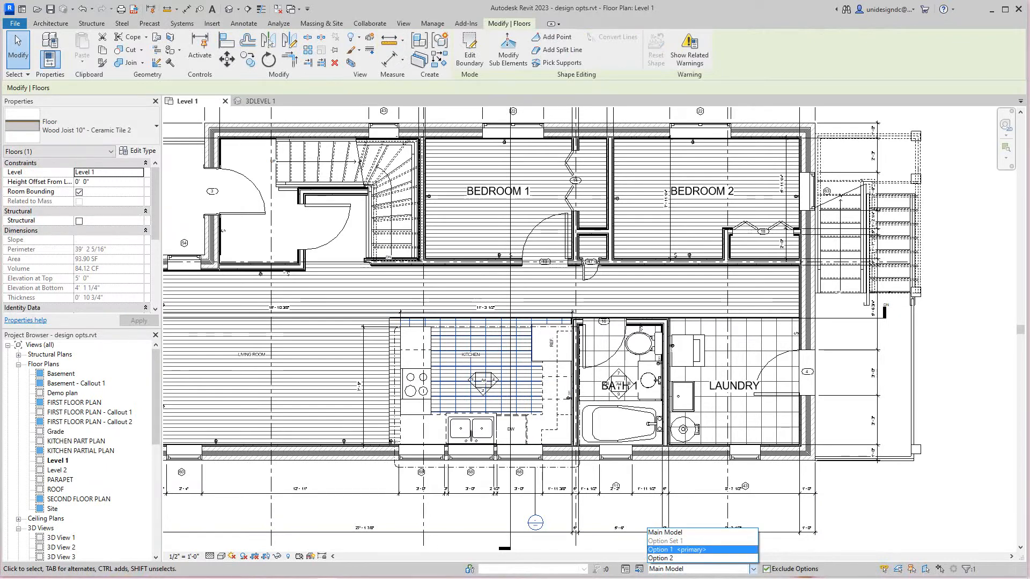
pyautogui.click(639, 569)
pyautogui.click(639, 569)
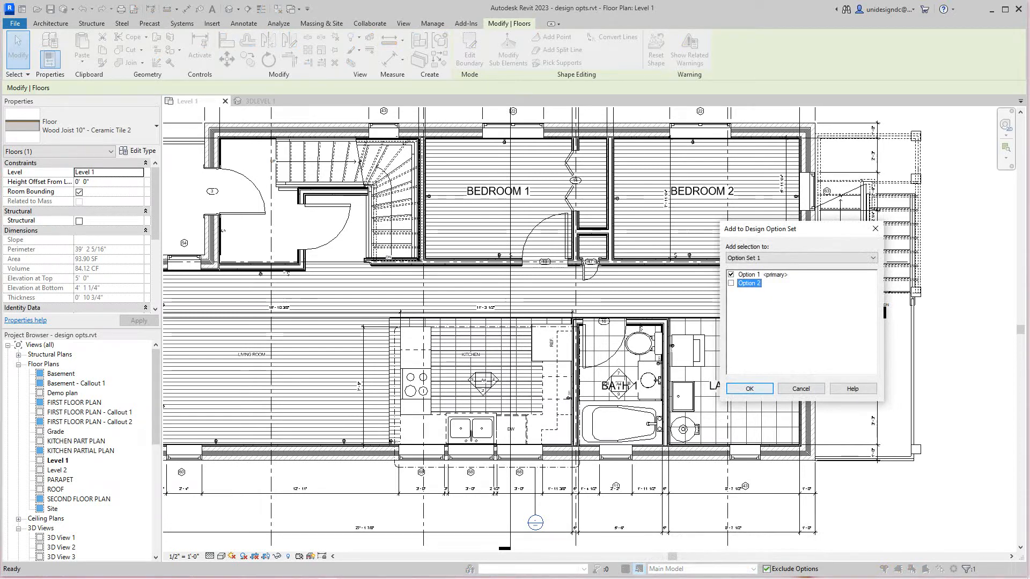
pyautogui.press('Return')
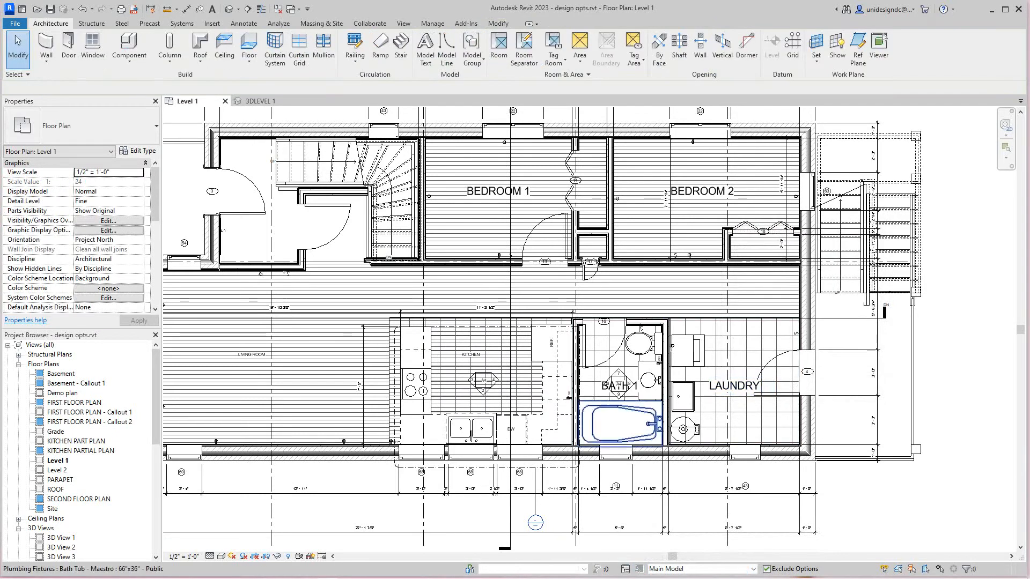
pyautogui.scroll(-1, 517, 381)
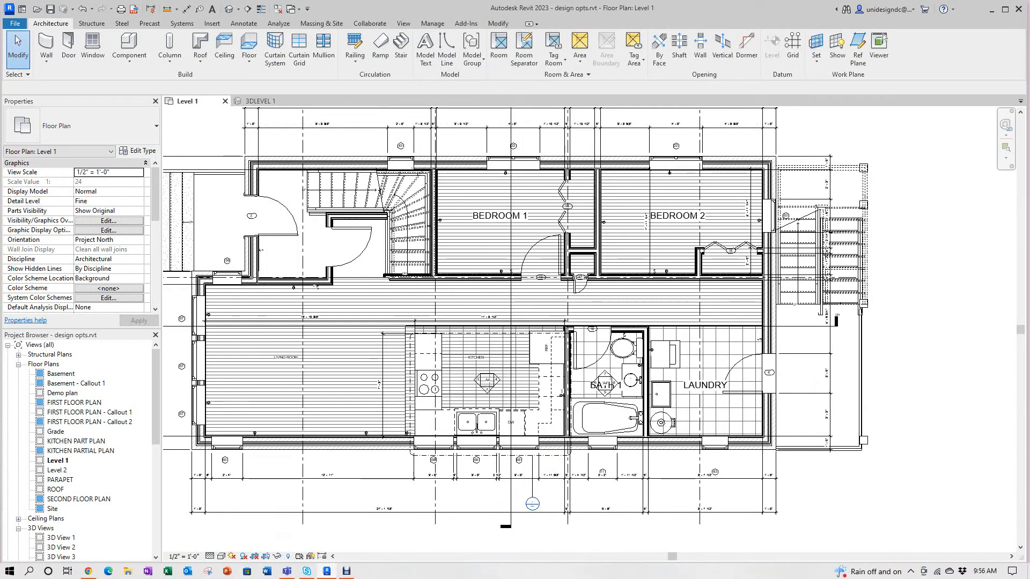
# - Keep the Main Model as the active design option and select the wood-finish floor in the kitchen area
pyautogui.click(753, 569)
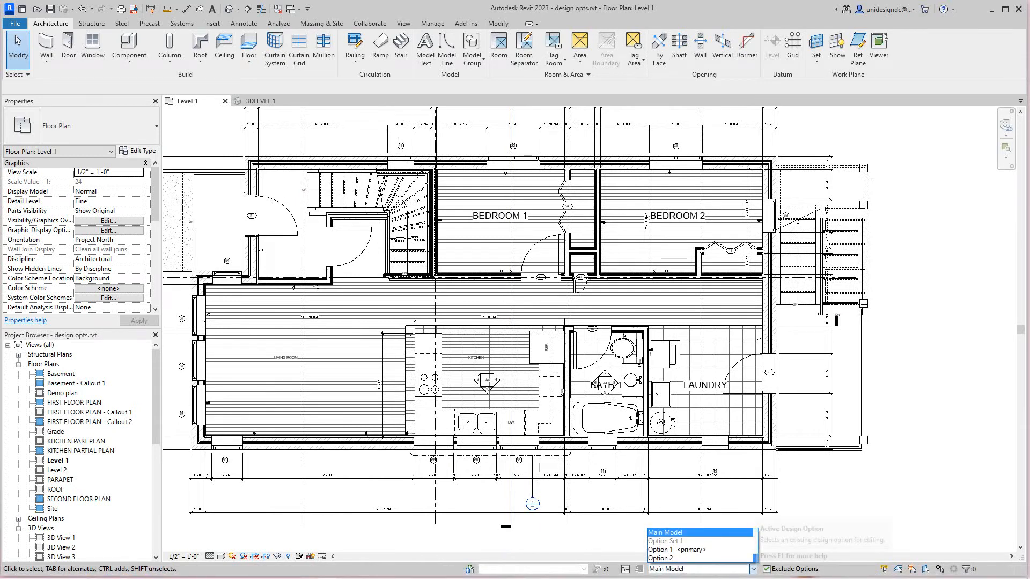
pyautogui.click(665, 533)
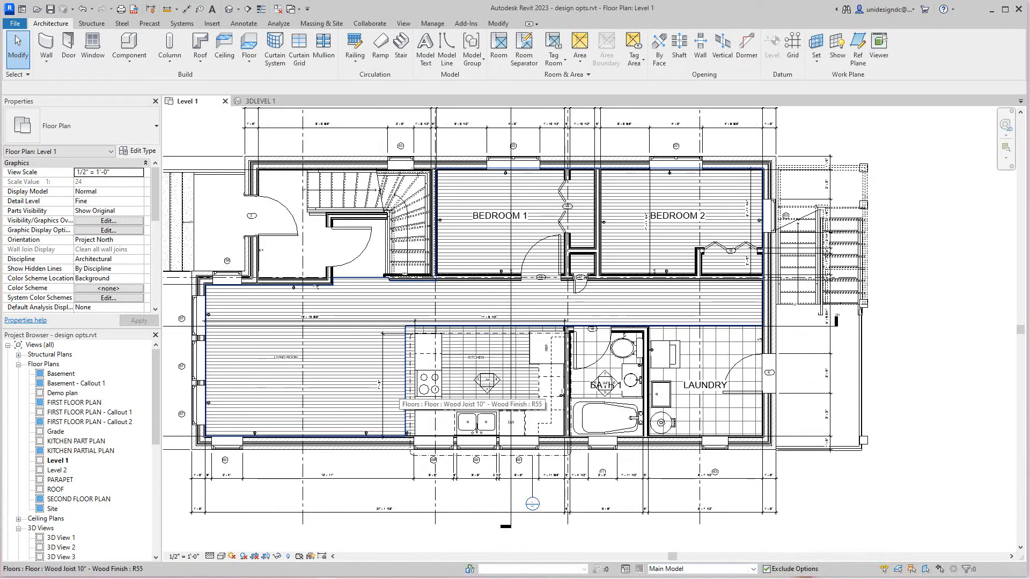
pyautogui.click(406, 398)
pyautogui.press('Escape')
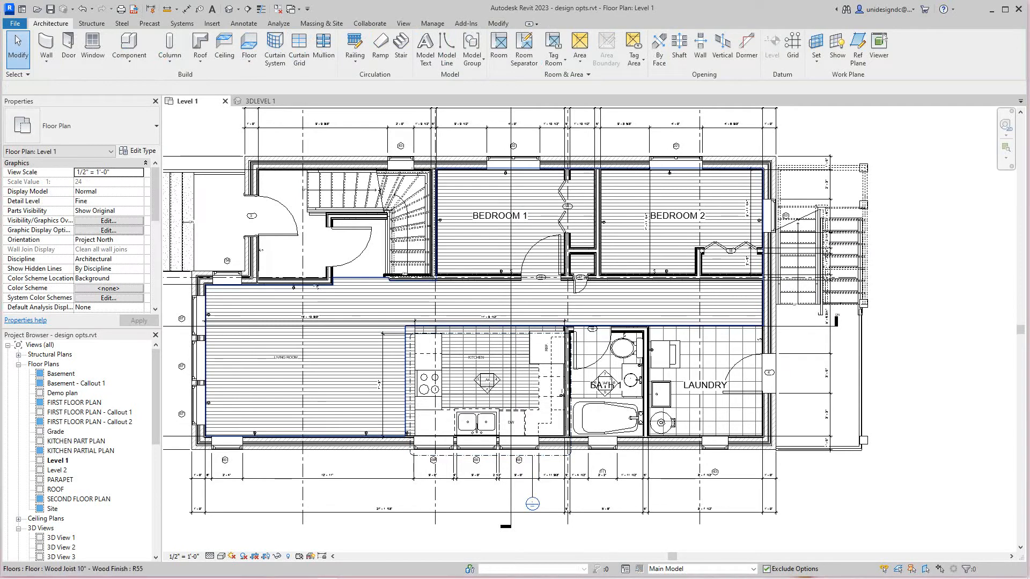
pyautogui.click(406, 401)
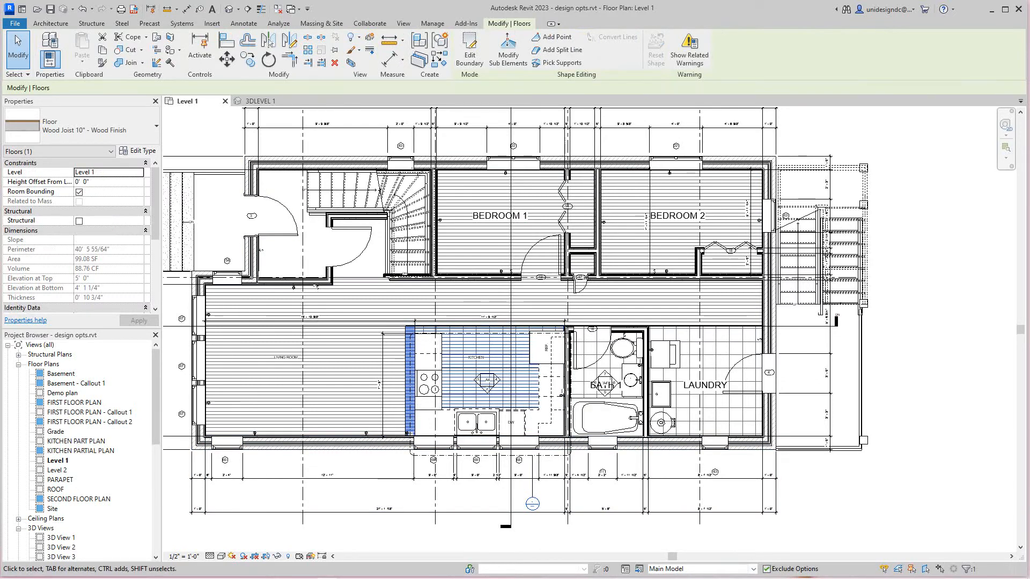
# - Make Option 2 the active design option and review its kitchen layout in the Level 1 plan
pyautogui.click(753, 568)
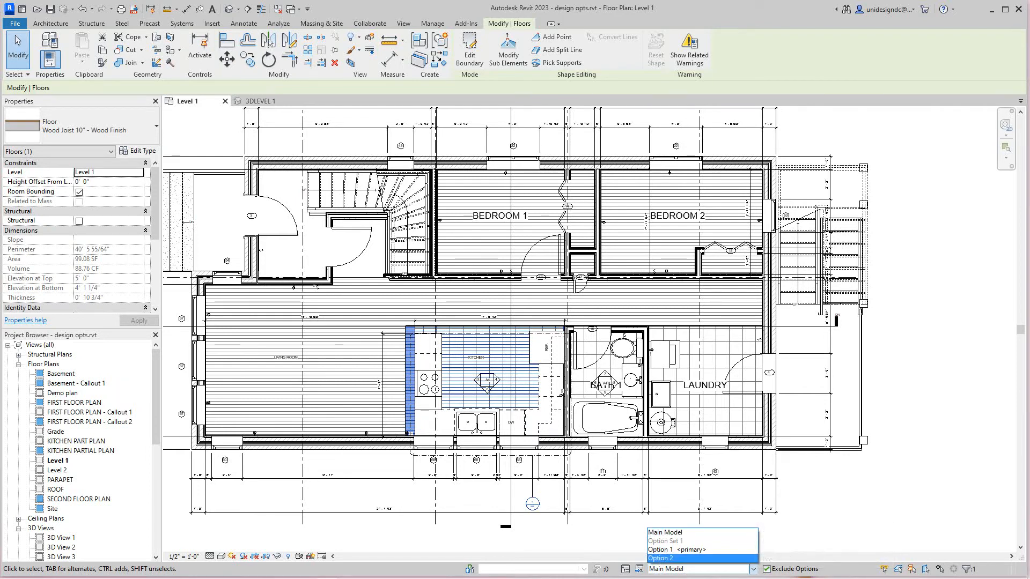
pyautogui.click(665, 559)
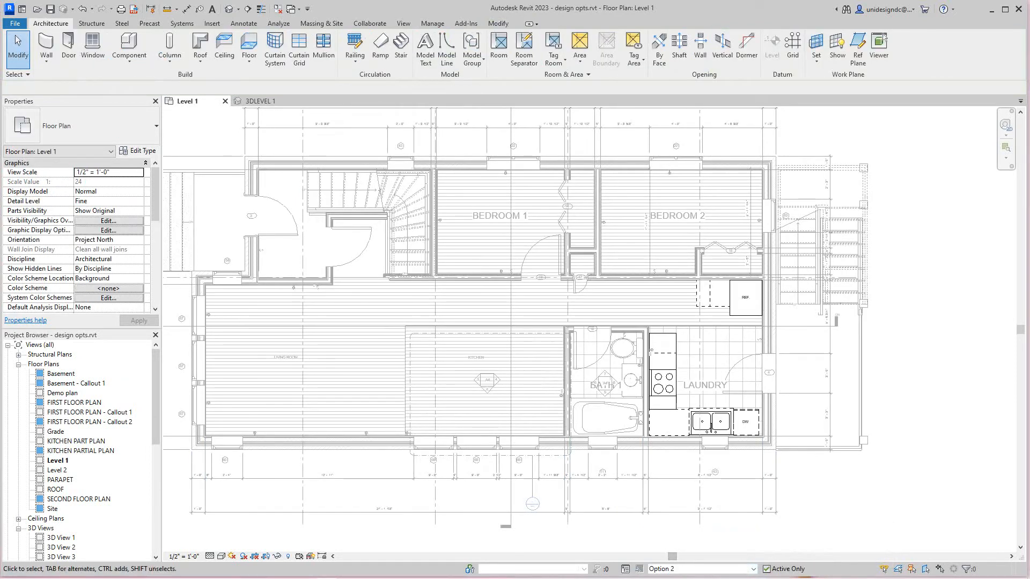
pyautogui.scroll(1, 853, 483)
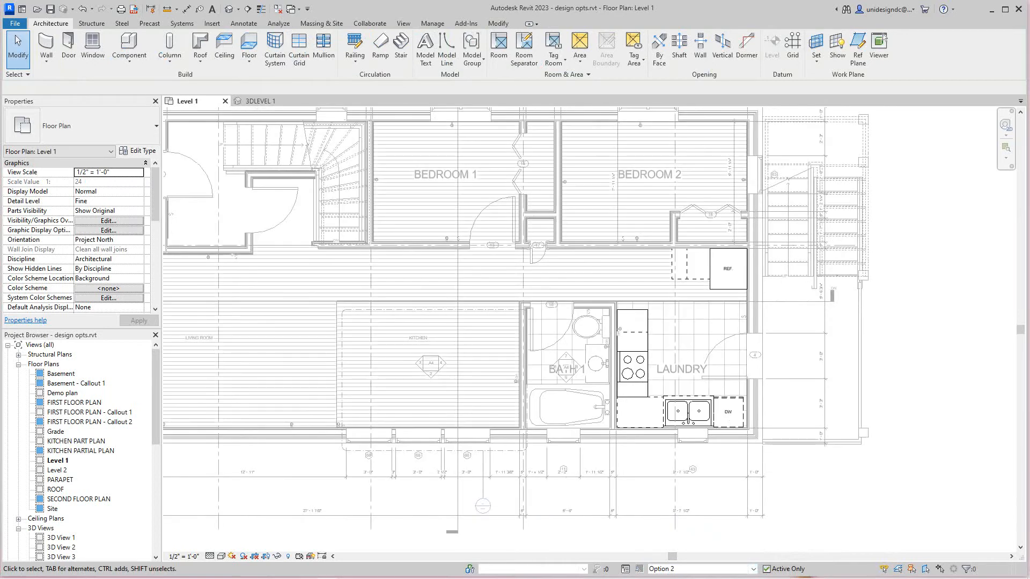
pyautogui.moveTo(846, 497); pyautogui.dragTo(849, 503, button='middle')
pyautogui.scroll(-2, 848, 503)
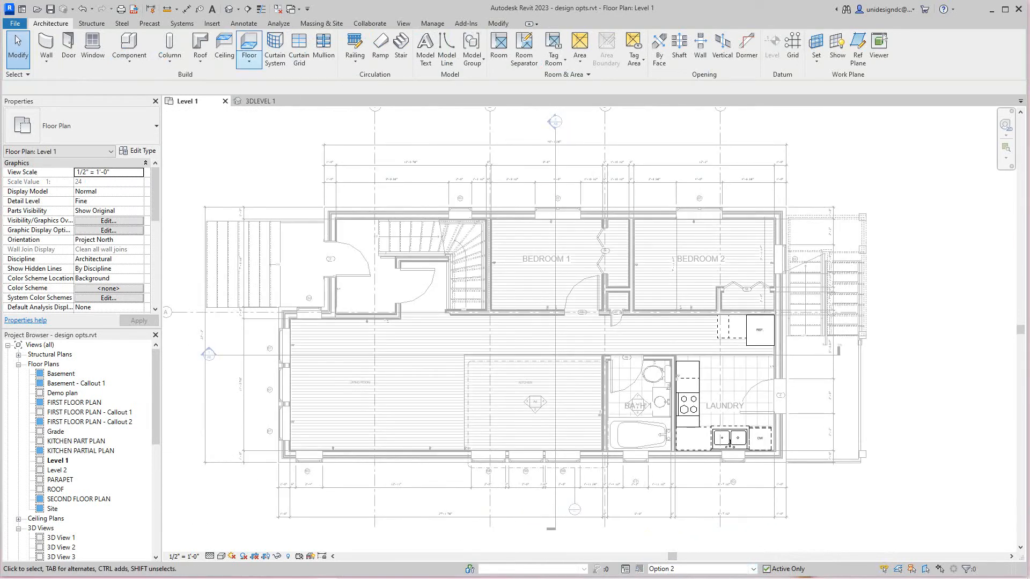
pyautogui.moveTo(730, 443); pyautogui.dragTo(741, 485, button='middle')
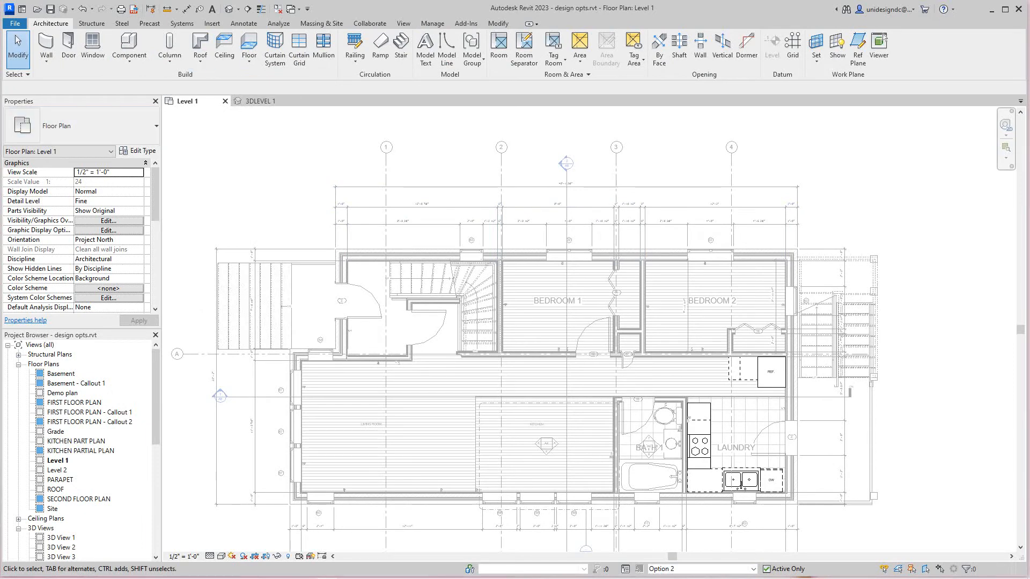
# - Open the 3DLEVEL 1 view, return to the Main Model and examine the primary option's kitchen from several sides
pyautogui.click(260, 101)
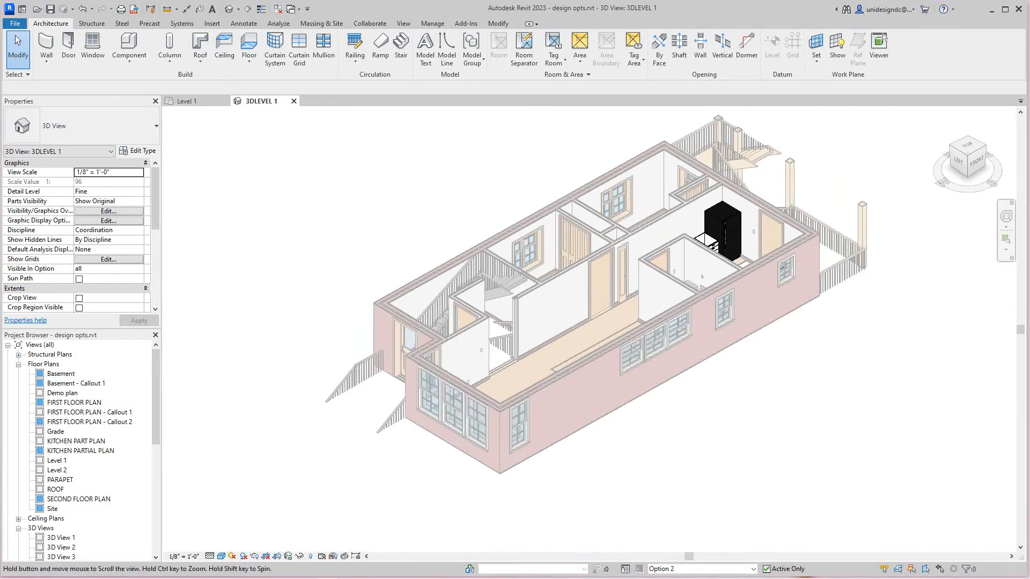
pyautogui.moveTo(586, 294); pyautogui.dragTo(567, 322, button='middle')
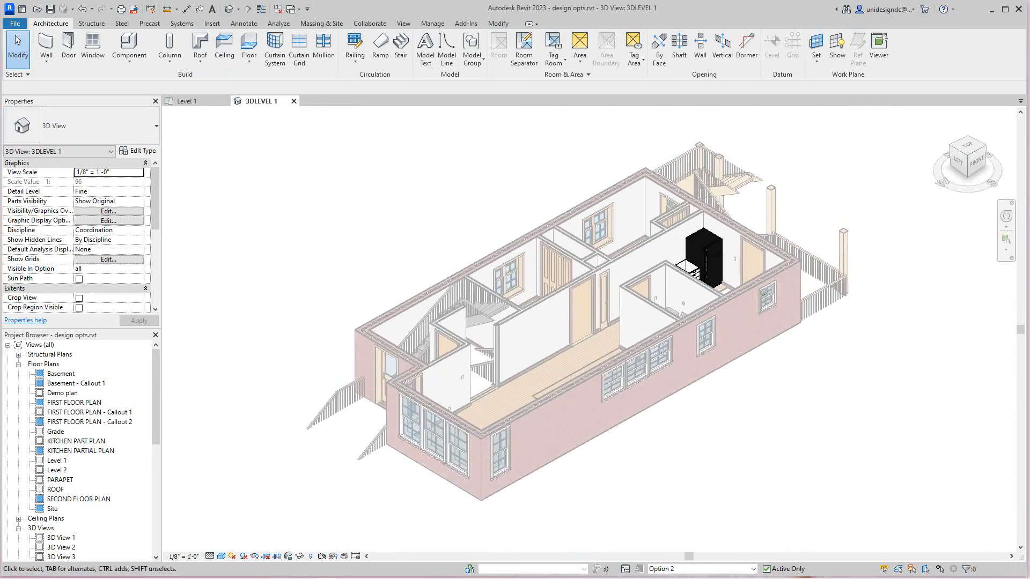
pyautogui.click(701, 569)
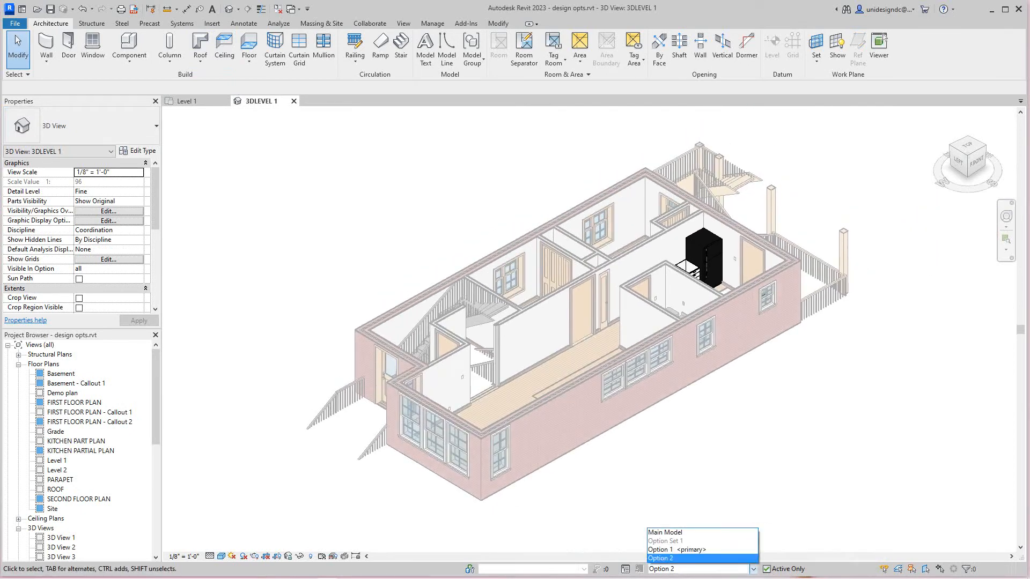
pyautogui.click(676, 532)
pyautogui.scroll(-2, 678, 426)
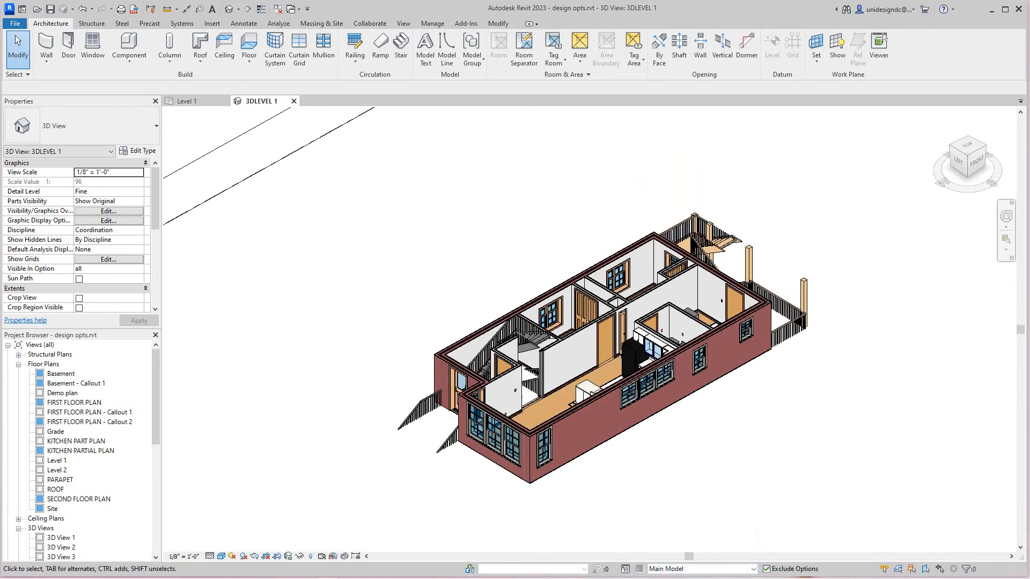
pyautogui.keyDown('shift'); pyautogui.moveTo(678, 426); pyautogui.dragTo(730, 376, button='middle'); pyautogui.keyUp('shift')
pyautogui.scroll(-1, 794, 450)
pyautogui.keyDown('shift'); pyautogui.moveTo(730, 376); pyautogui.dragTo(875, 389, button='middle'); pyautogui.keyUp('shift')
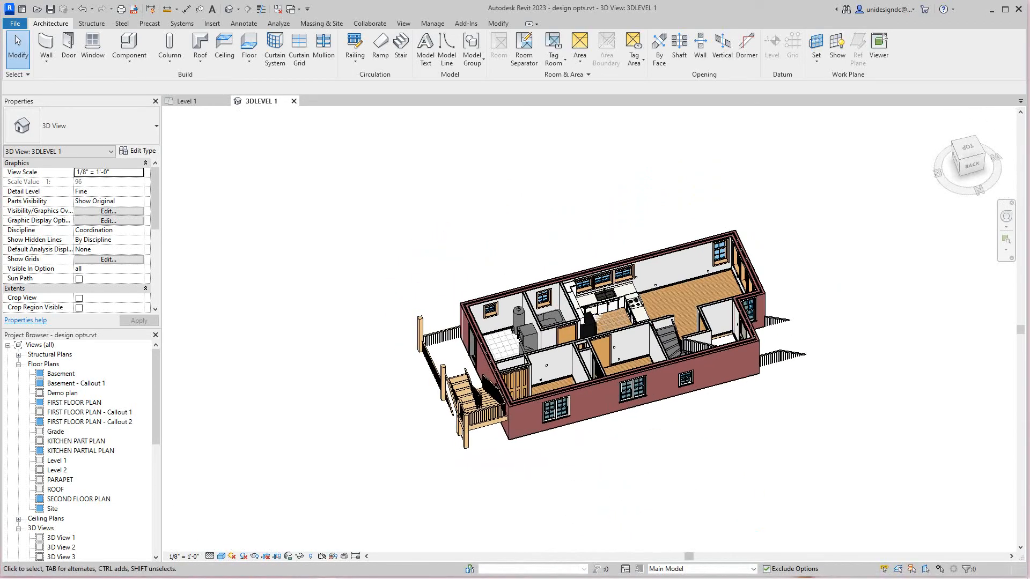
pyautogui.keyDown('shift'); pyautogui.moveTo(429, 376); pyautogui.dragTo(591, 376, button='middle'); pyautogui.keyUp('shift')
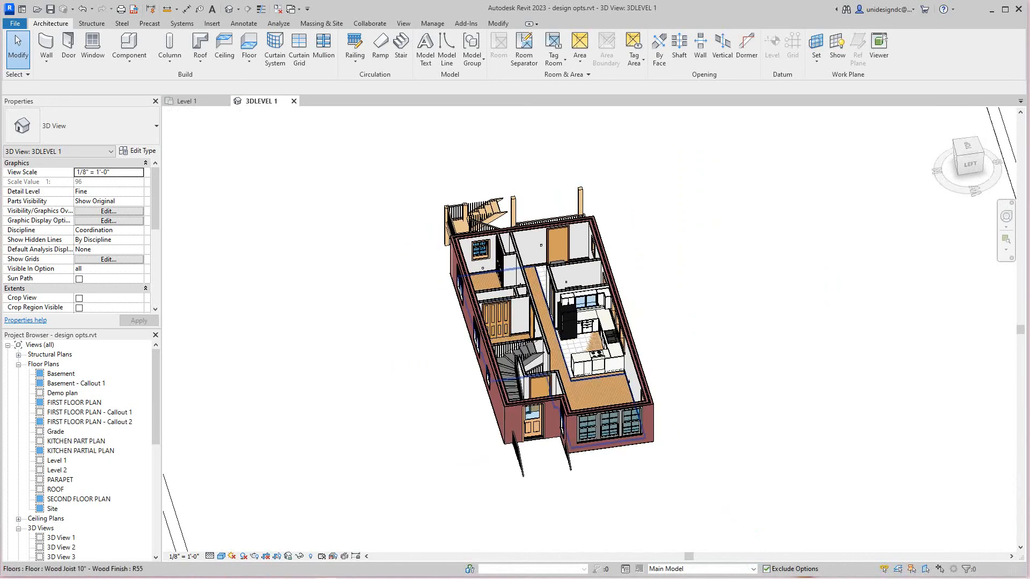
# - Activate Option 2 in the 3DLEVEL 1 view and examine its relocated kitchen and the wood floor
pyautogui.click(753, 569)
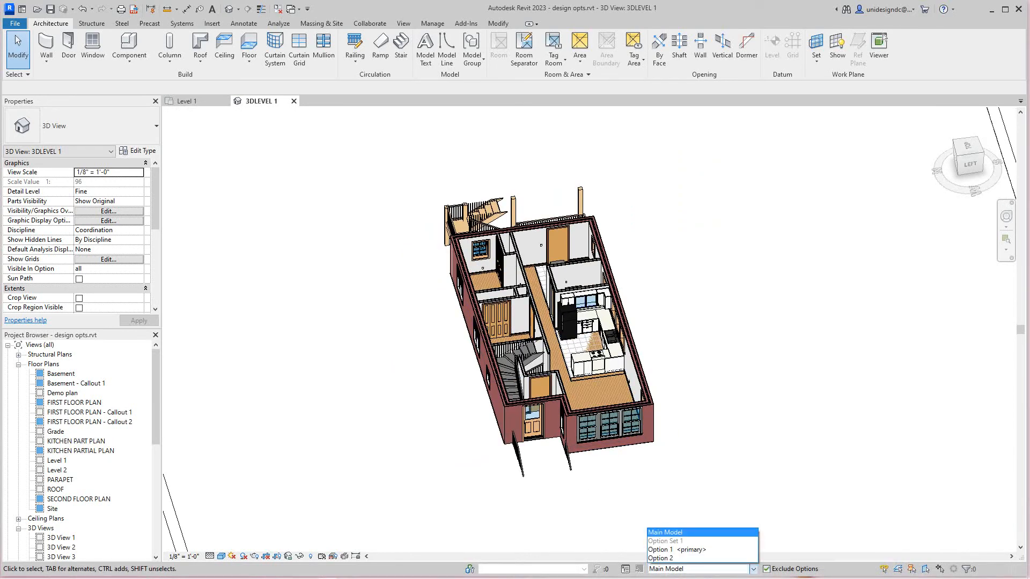
pyautogui.click(681, 558)
pyautogui.keyDown('shift'); pyautogui.moveTo(590, 375); pyautogui.dragTo(794, 394, button='middle'); pyautogui.keyUp('shift')
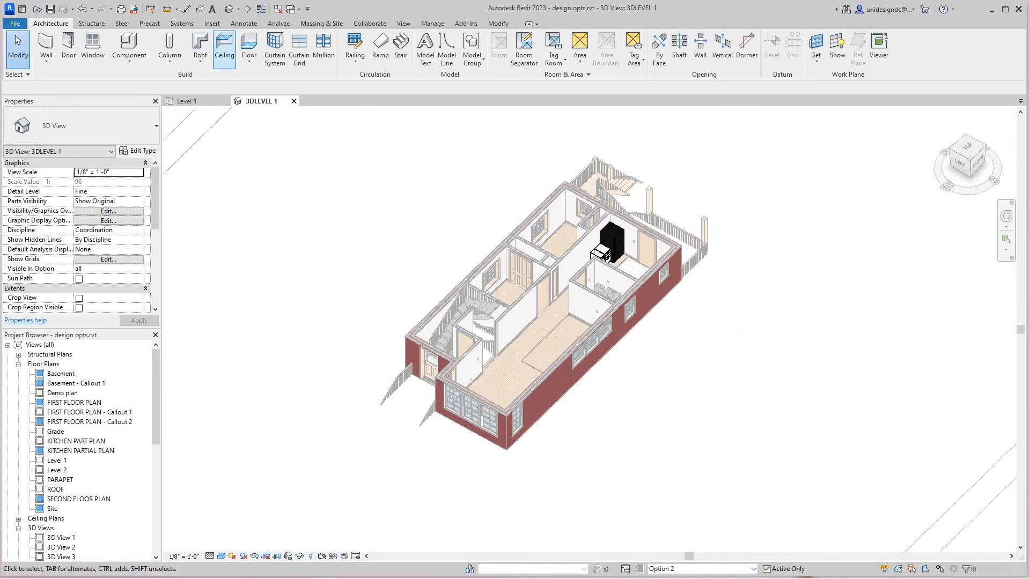
# - Open the default {3D} view, return to the Main Model and examine the building's facade with the entrance stairs
pyautogui.click(229, 8)
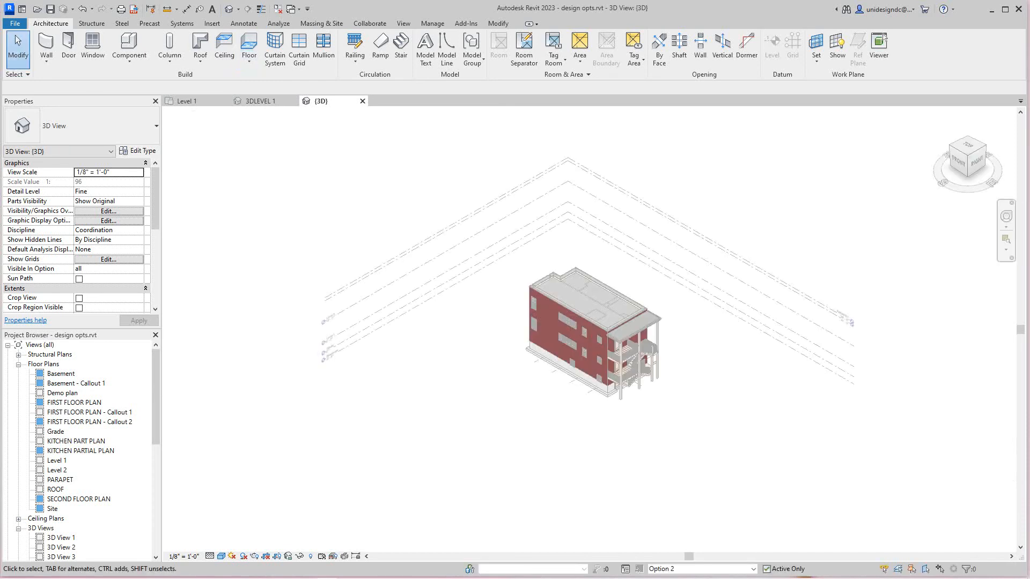
pyautogui.moveTo(611, 290); pyautogui.dragTo(541, 344, button='middle')
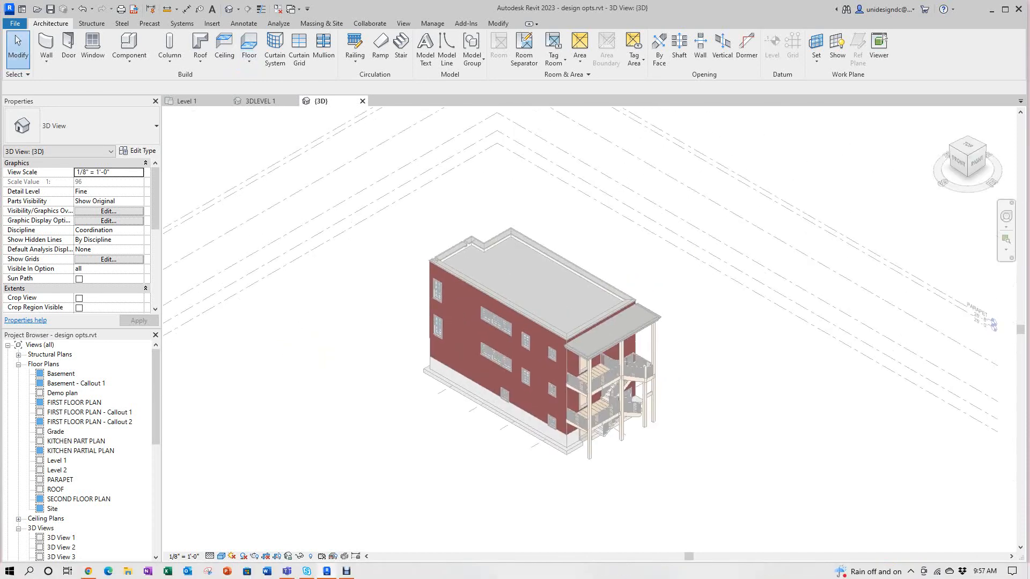
pyautogui.click(697, 570)
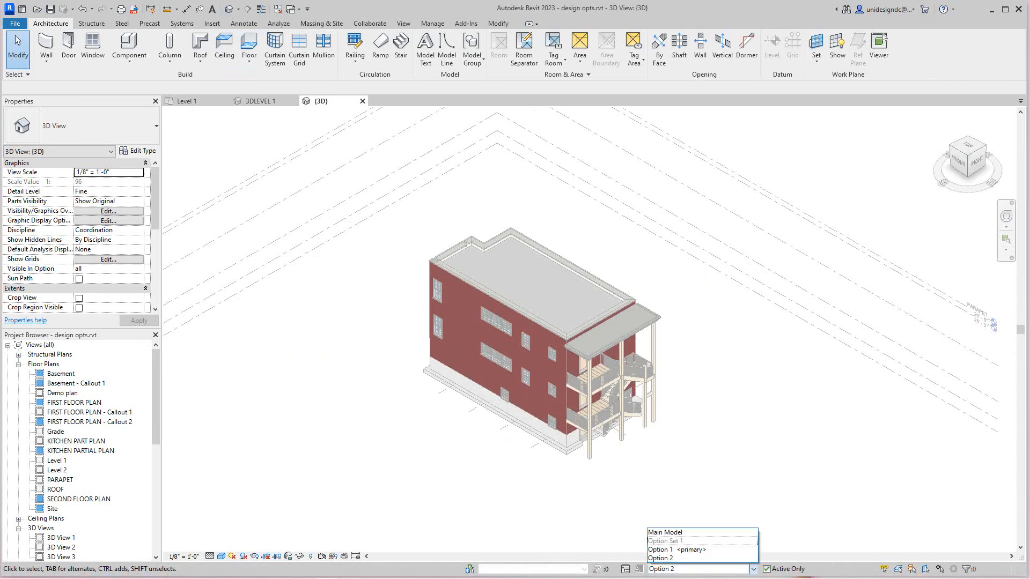
pyautogui.click(698, 532)
pyautogui.scroll(-2, 475, 424)
pyautogui.keyDown('shift'); pyautogui.moveTo(474, 424); pyautogui.dragTo(783, 429, button='middle'); pyautogui.keyUp('shift')
pyautogui.scroll(3, 553, 429)
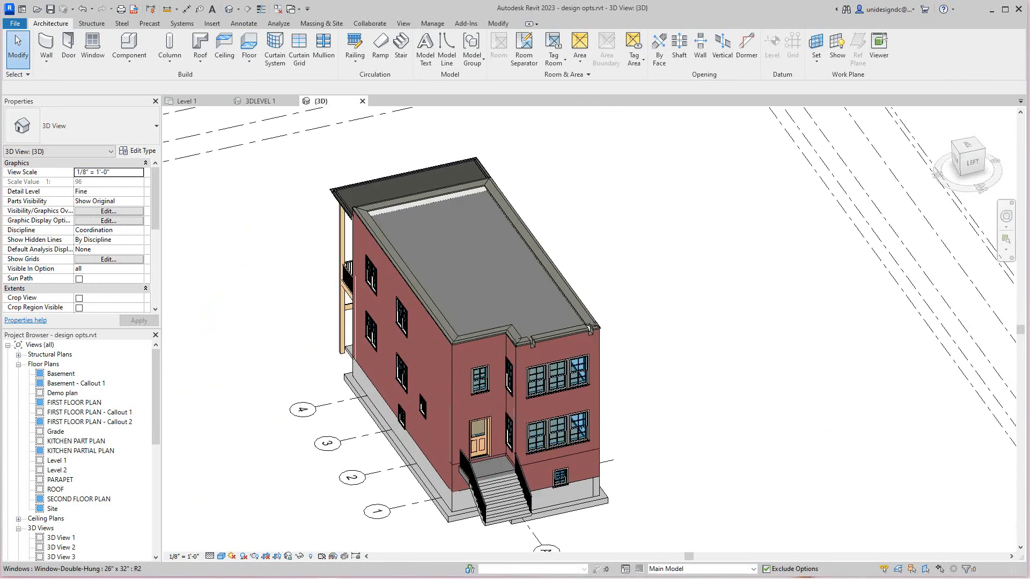
pyautogui.keyDown('shift'); pyautogui.moveTo(553, 429); pyautogui.dragTo(607, 416, button='middle'); pyautogui.keyUp('shift')
pyautogui.scroll(-1, 606, 416)
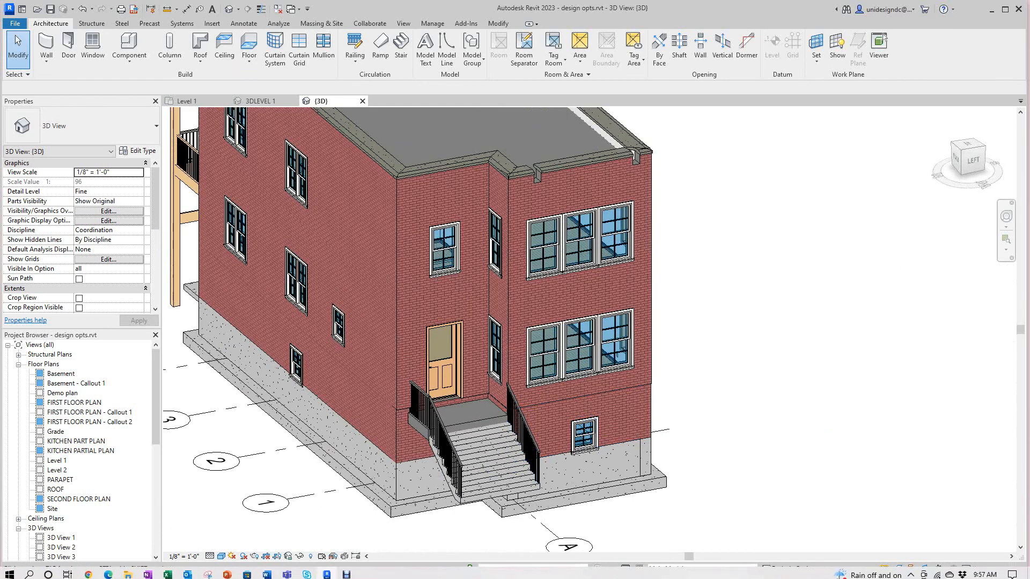